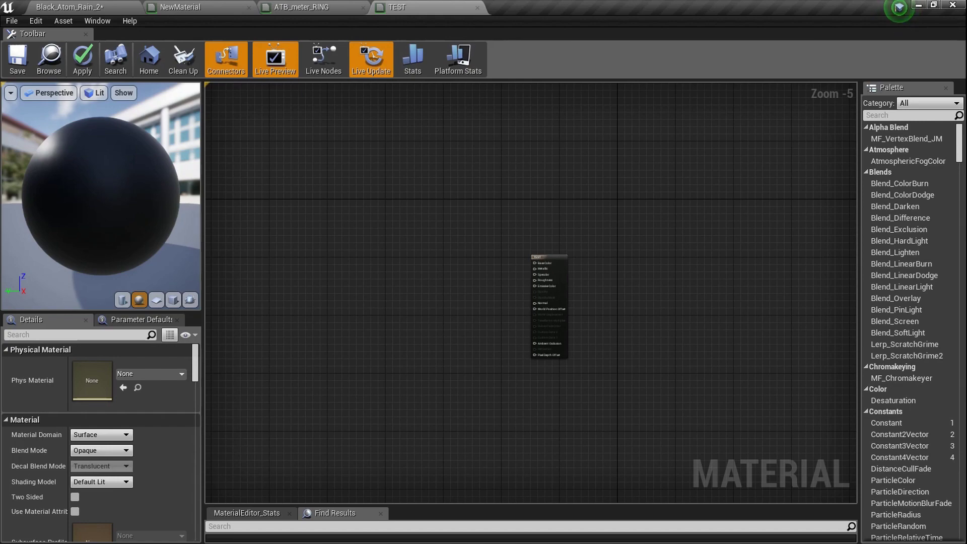
- Set the TEST material's Material Domain to User Interface
scroll(585, 282, "up", 5)
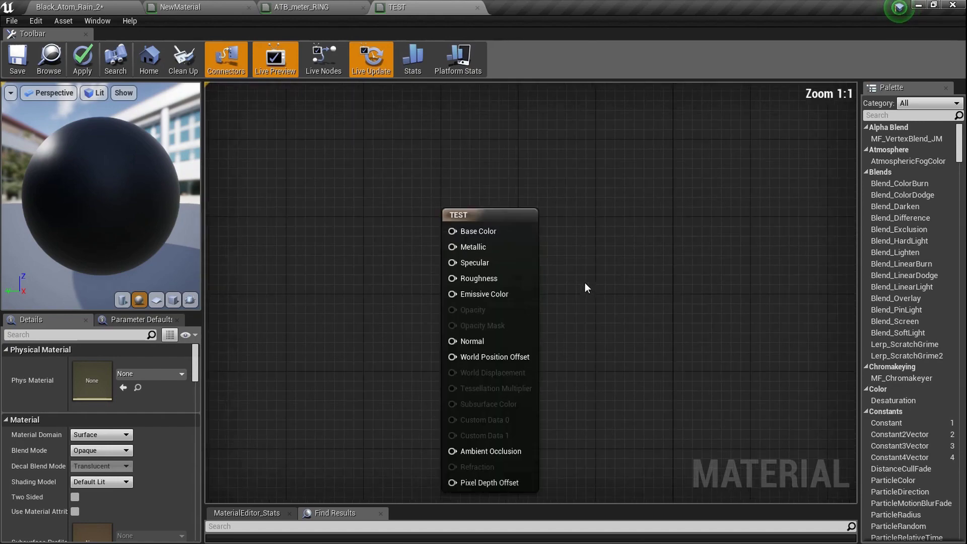
right_click_drag(584, 283, 692, 245)
scroll(693, 246, "down", 3)
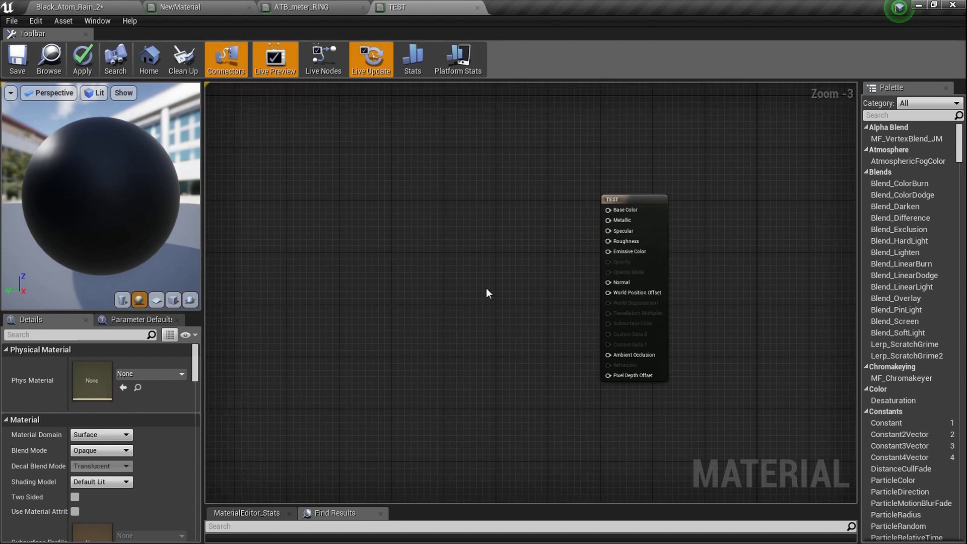
left_click(654, 275)
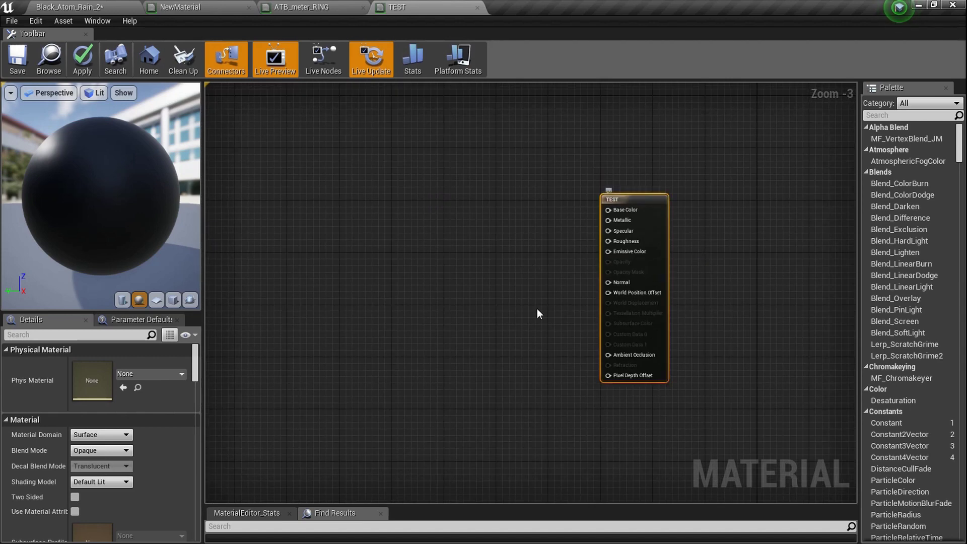
left_click(119, 439)
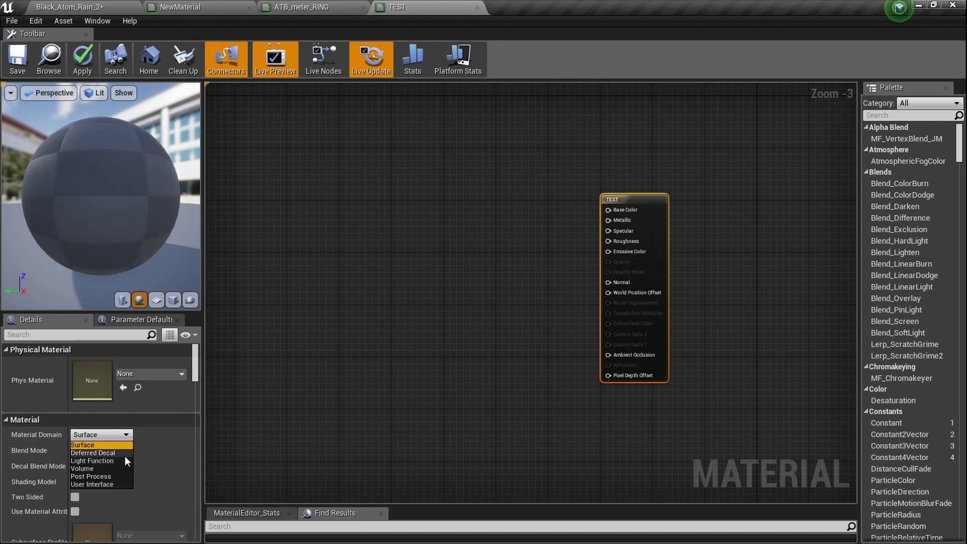
left_click(120, 486)
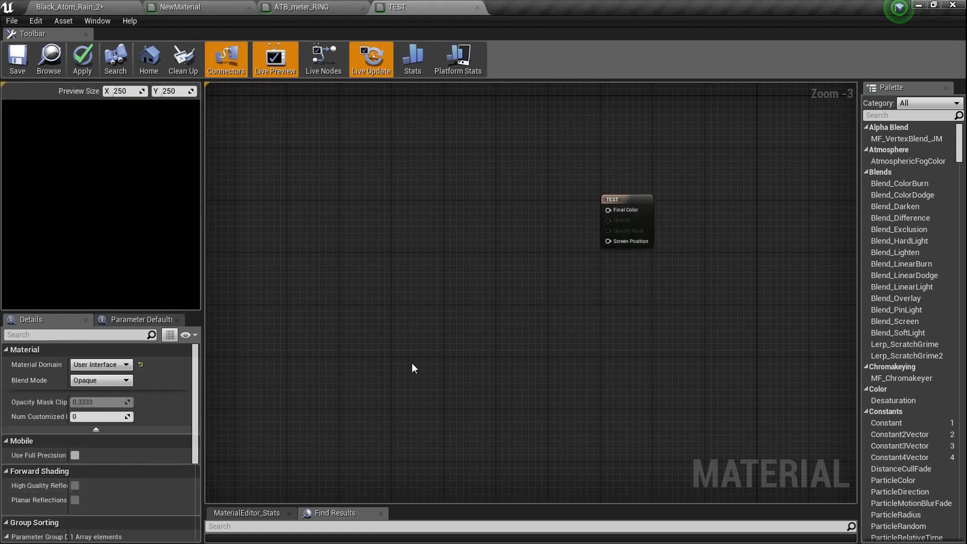
- Set the TEST material's Blend Mode to Translucent
left_click(638, 218)
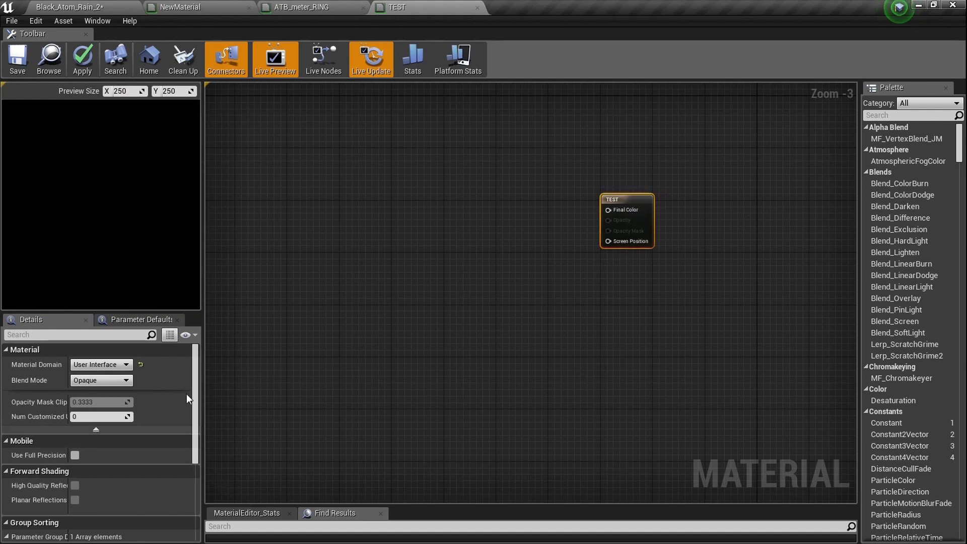
left_click(120, 381)
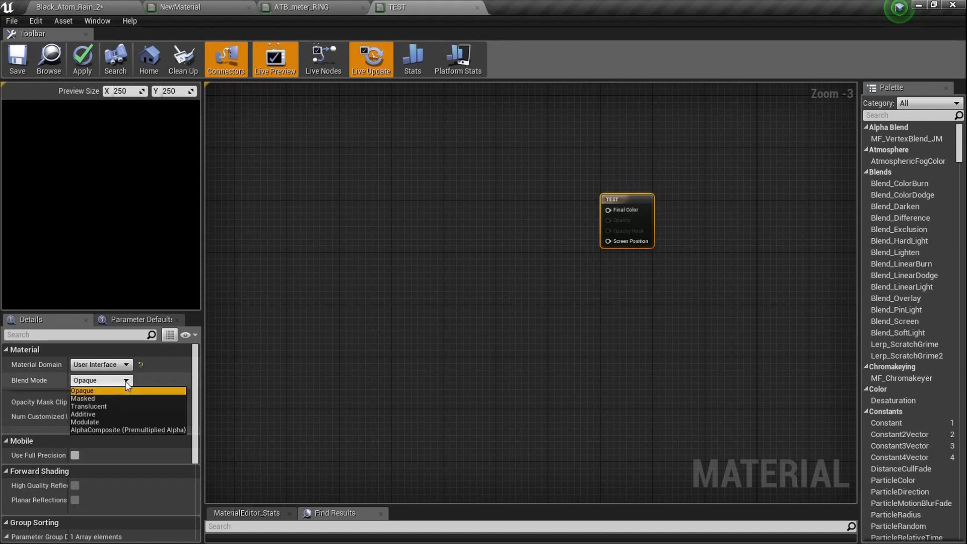
left_click(137, 405)
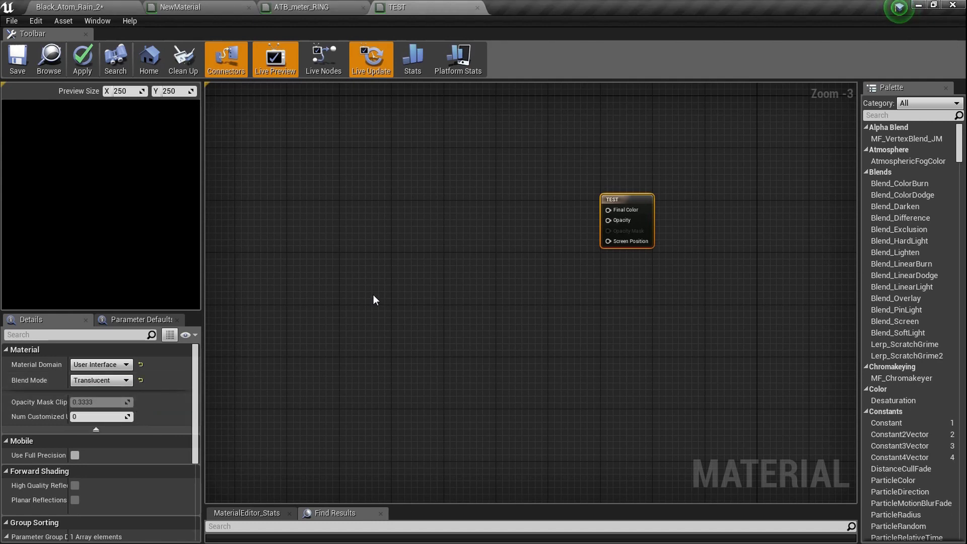
- Add a RadialGradientExponential node to the graph and place it in open space ahead of the TEST output node
scroll(373, 295, "up", 4)
right_click(404, 295)
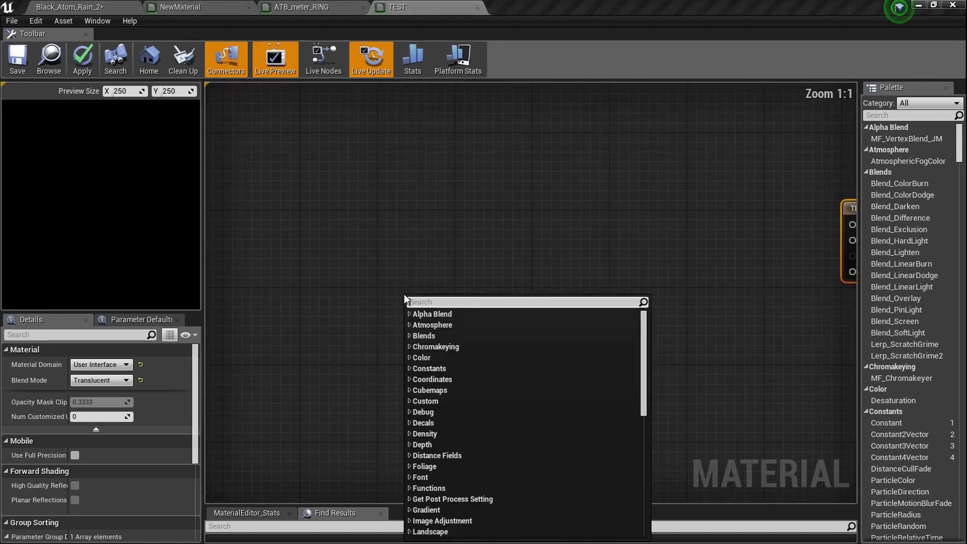
type("radial")
key("Return")
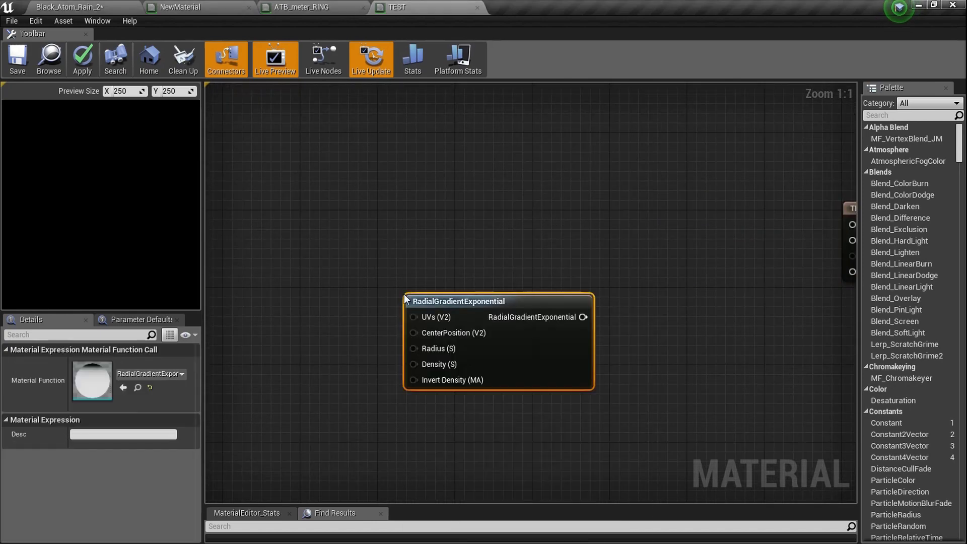
left_click_drag(463, 301, 397, 218)
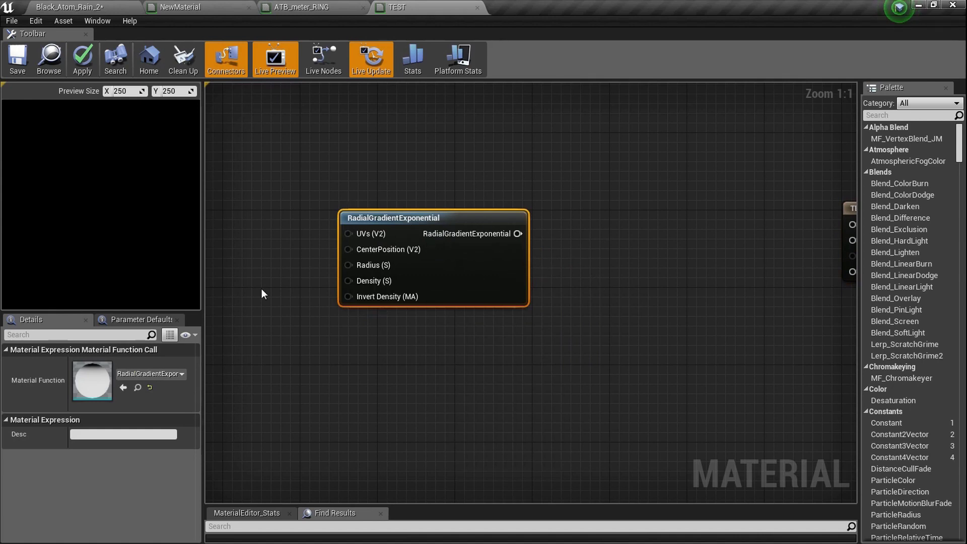
right_click_drag(321, 275, 354, 284)
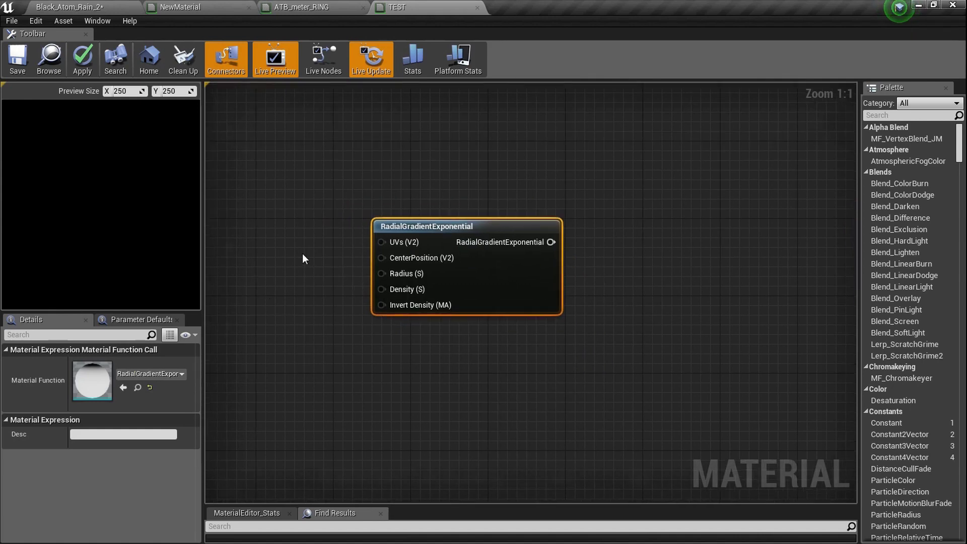
- Add two Constant nodes feeding the gradient's Radius and Density inputs, and connect the gradient's output to Final Color
left_click(302, 253)
left_click(303, 332)
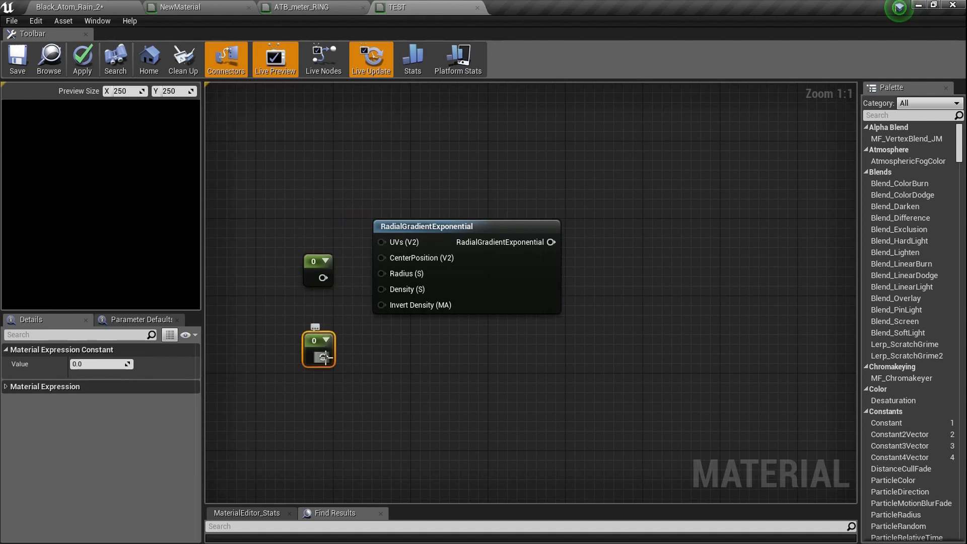
left_click_drag(324, 357, 324, 279)
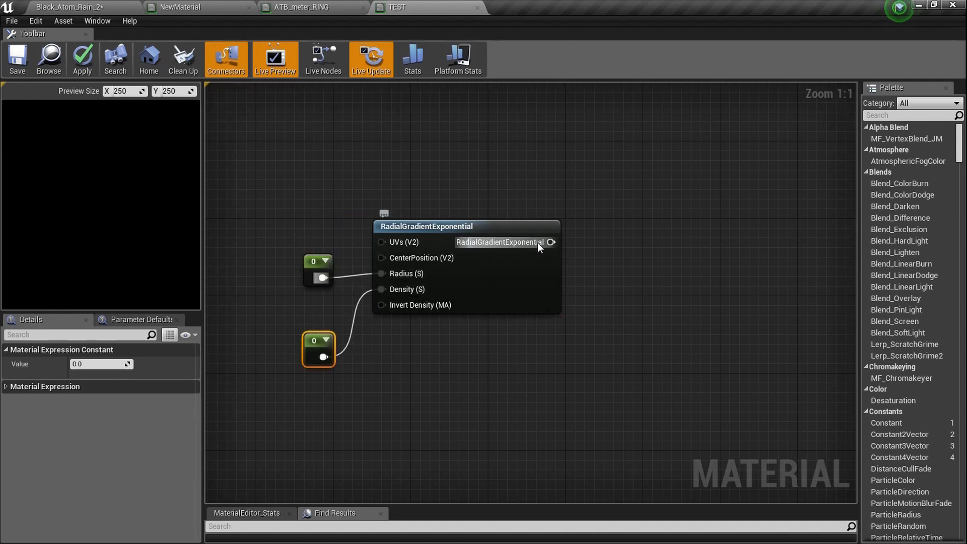
left_click_drag(537, 243, 711, 233)
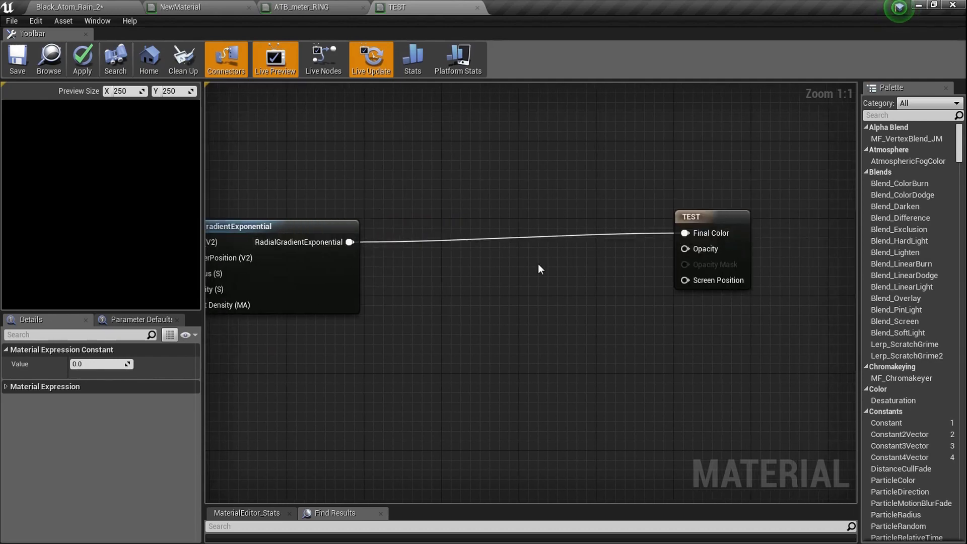
- Set the Constant feeding the gradient's Radius input to 0.5
right_click_drag(538, 264, 820, 256)
scroll(413, 270, "up", 4)
left_click(395, 255)
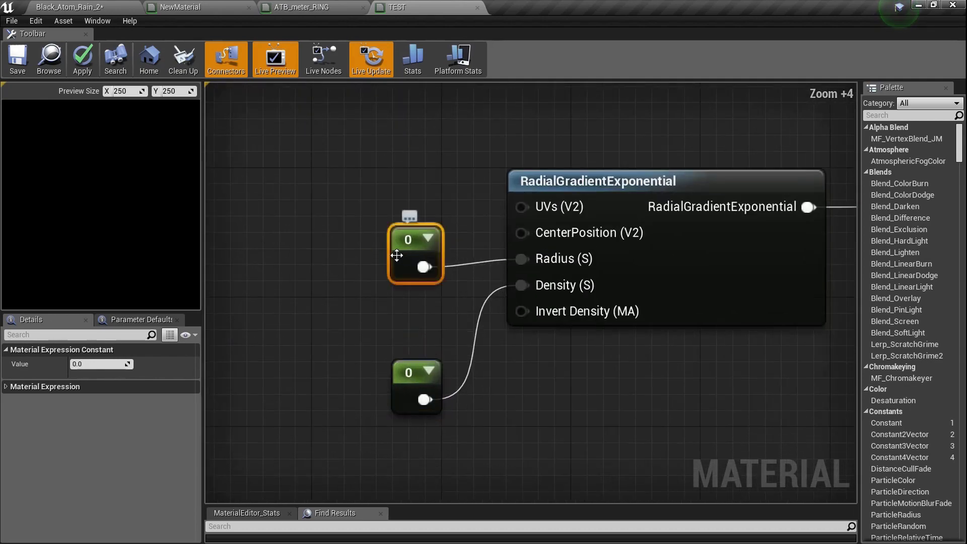
left_click(122, 364)
type("0.5")
key("Return")
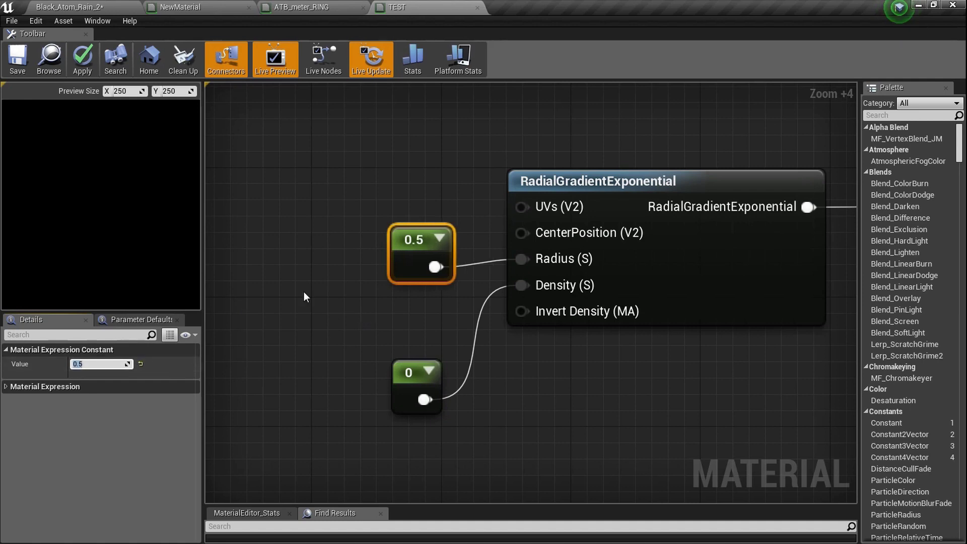
left_click(347, 298)
- Try a value of 5 in the Constant feeding the gradient's Density input, and finally set it to 50
scroll(361, 300, "down", 4)
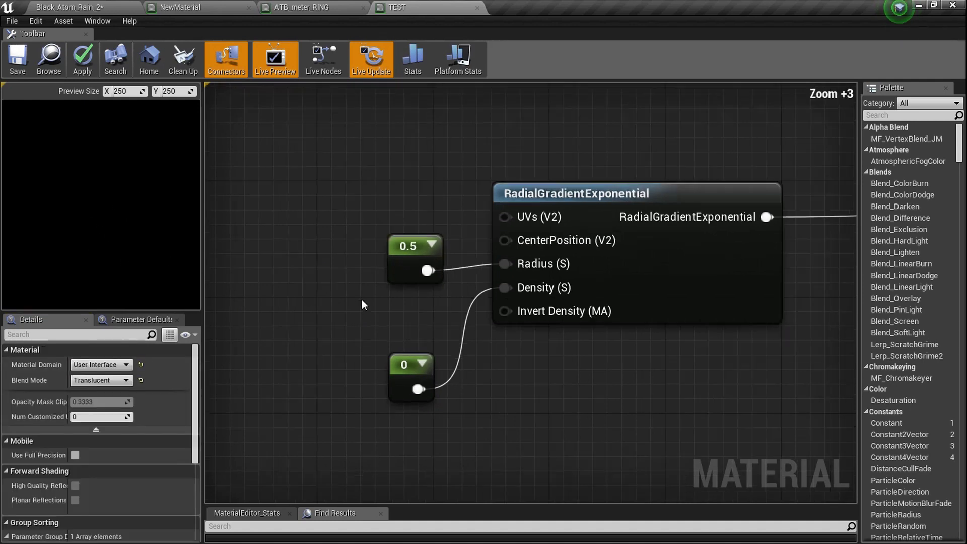
right_click_drag(383, 299, 328, 282)
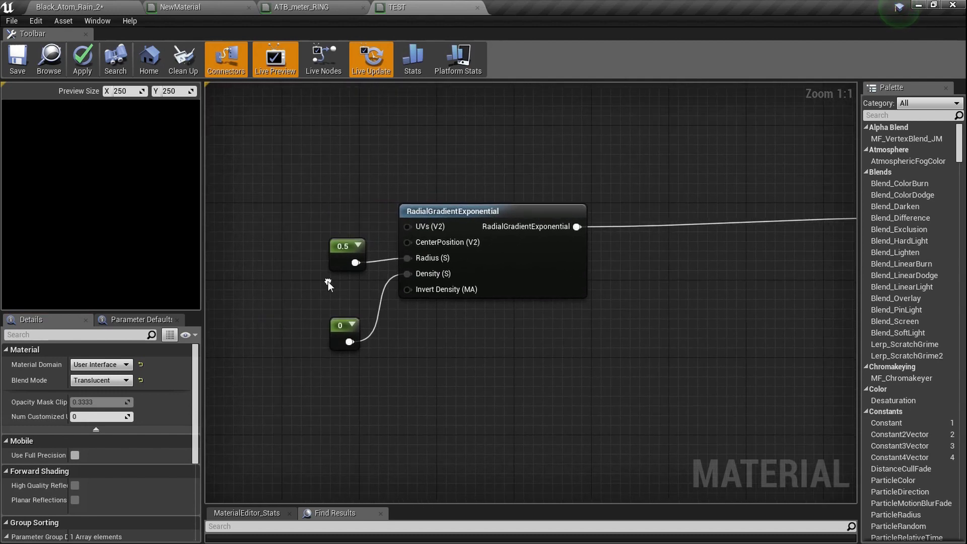
left_click(342, 335)
left_click(109, 362)
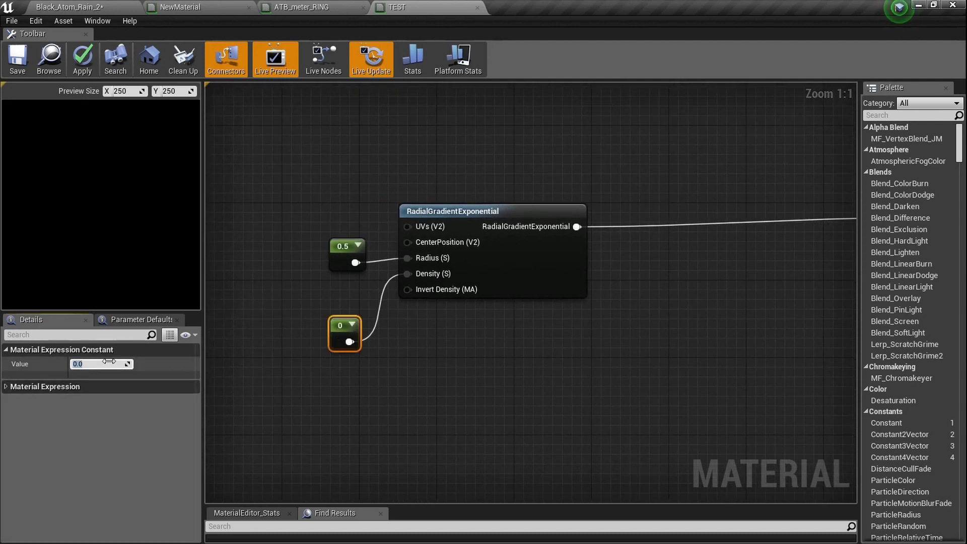
type("5")
key("Return")
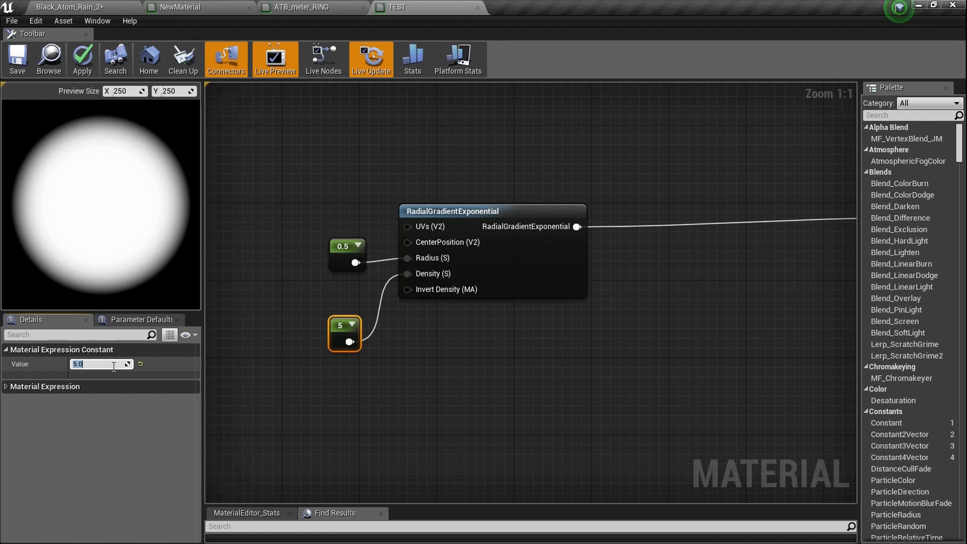
type("50")
key("Return")
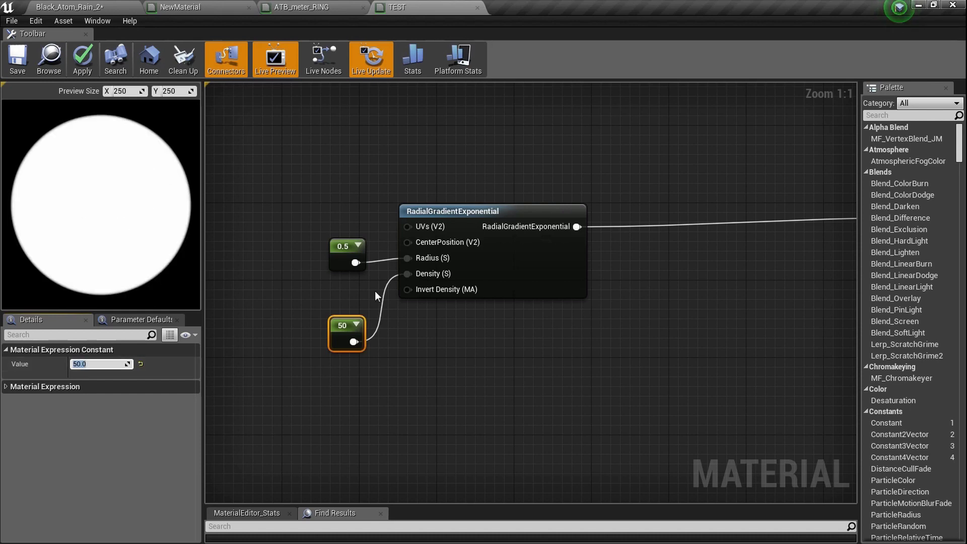
- Add a TextureCoordinate node, expand its preview, and place it below the Density constant
scroll(375, 292, "down", 2)
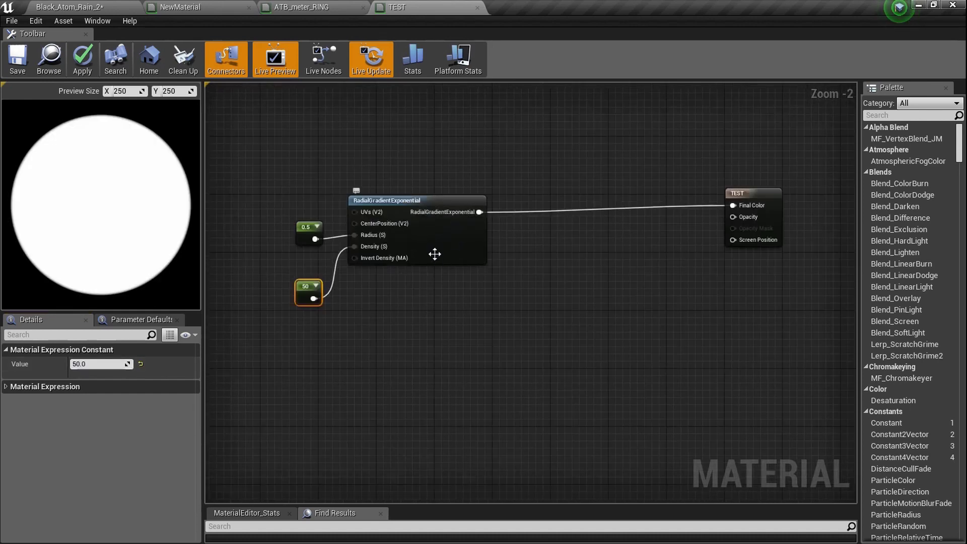
right_click_drag(403, 277, 419, 247)
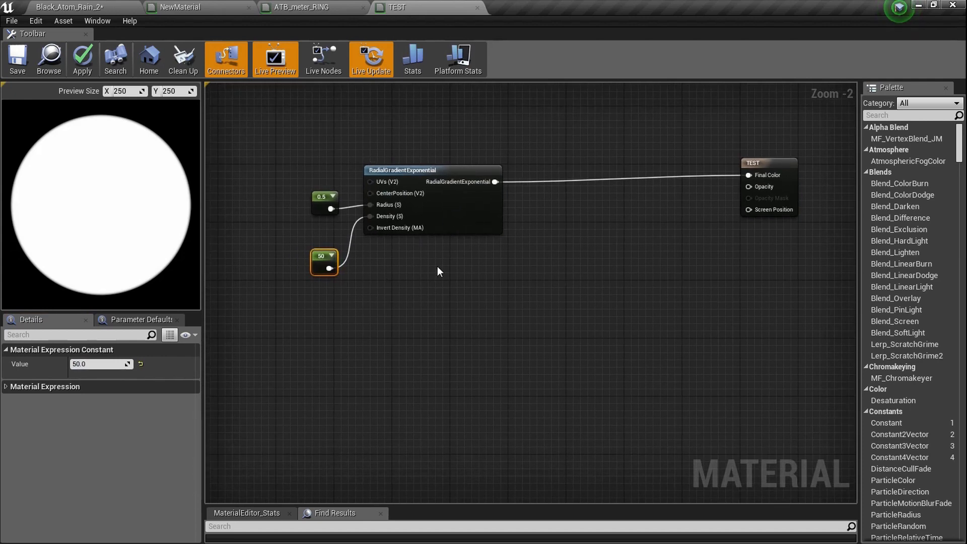
scroll(437, 268, "up", 2)
right_click(366, 313)
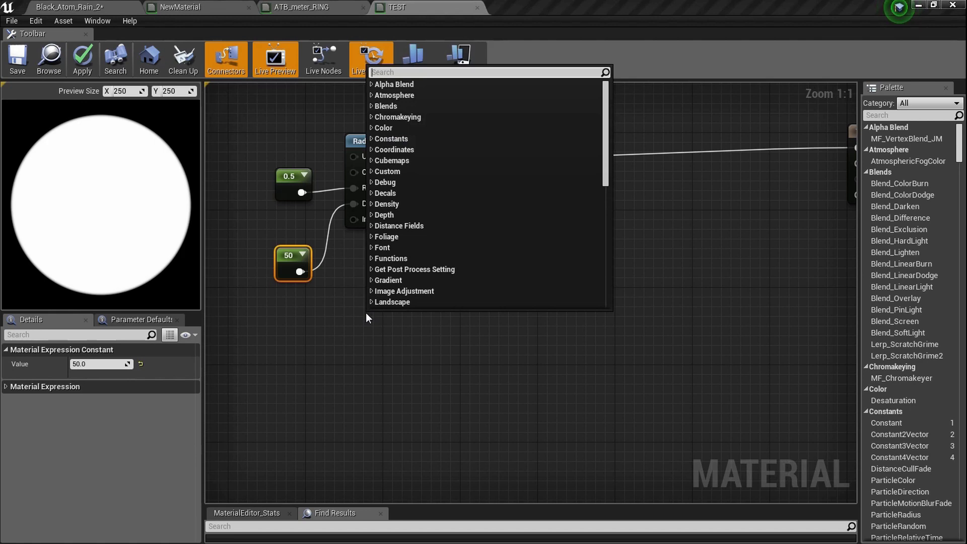
type("texturec")
key("Return")
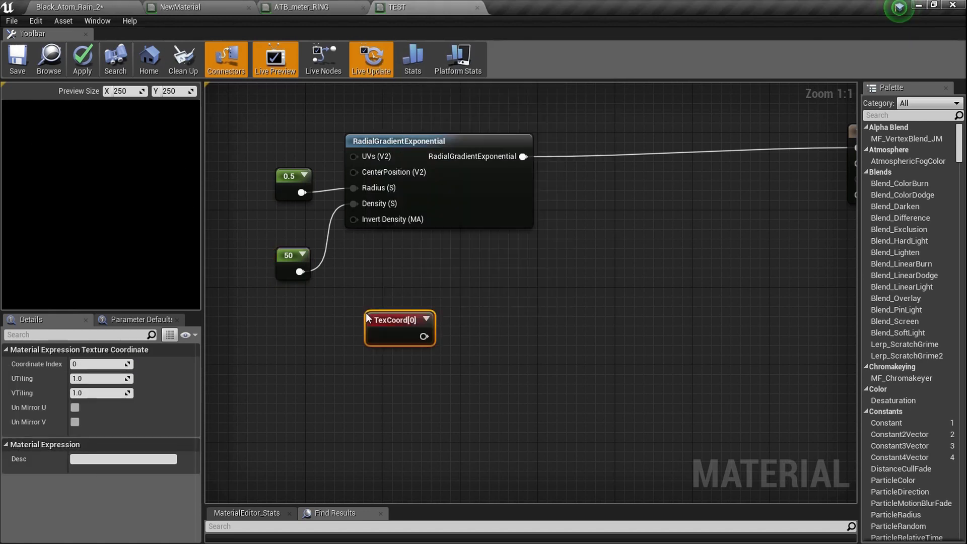
left_click(426, 319)
left_click_drag(413, 326, 354, 322)
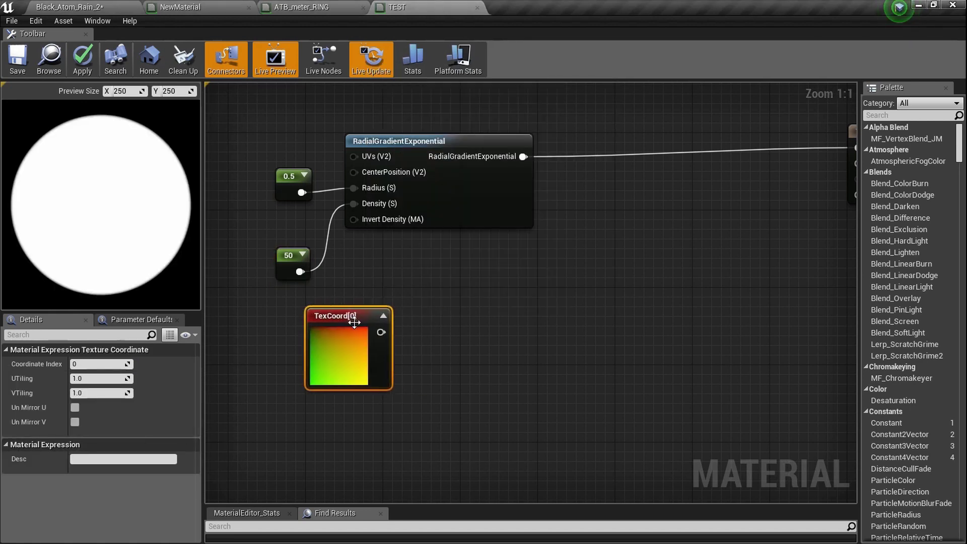
- Add a ComponentMask node fed by the TexCoord output and align it beside the TexCoord node
scroll(381, 336, "up", 3)
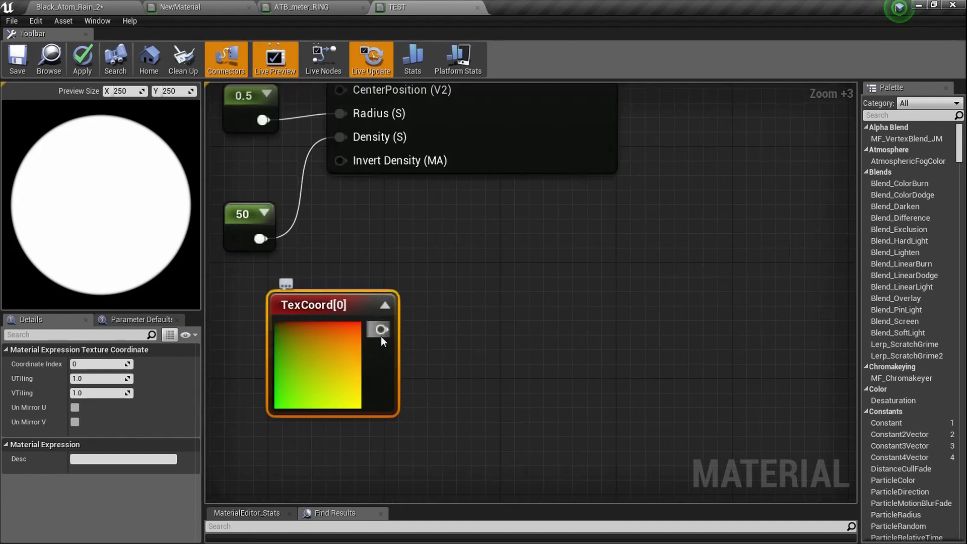
scroll(440, 343, "down", 4)
scroll(440, 342, "up", 8)
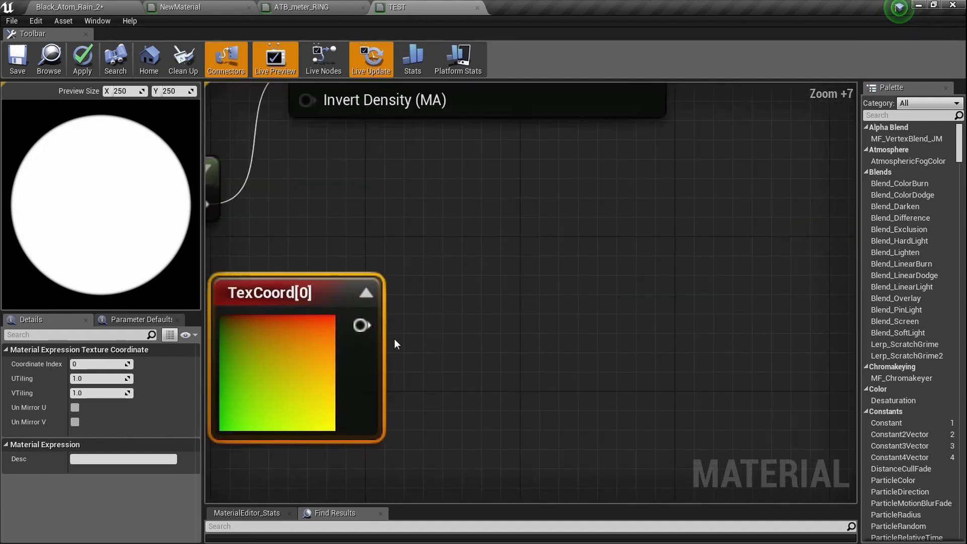
right_click_drag(395, 344, 454, 335)
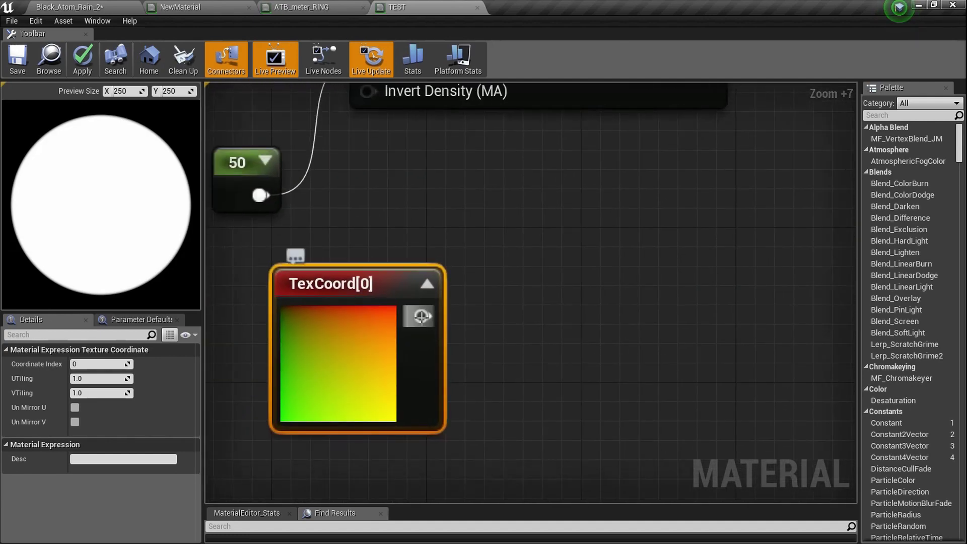
left_click_drag(422, 318, 526, 320)
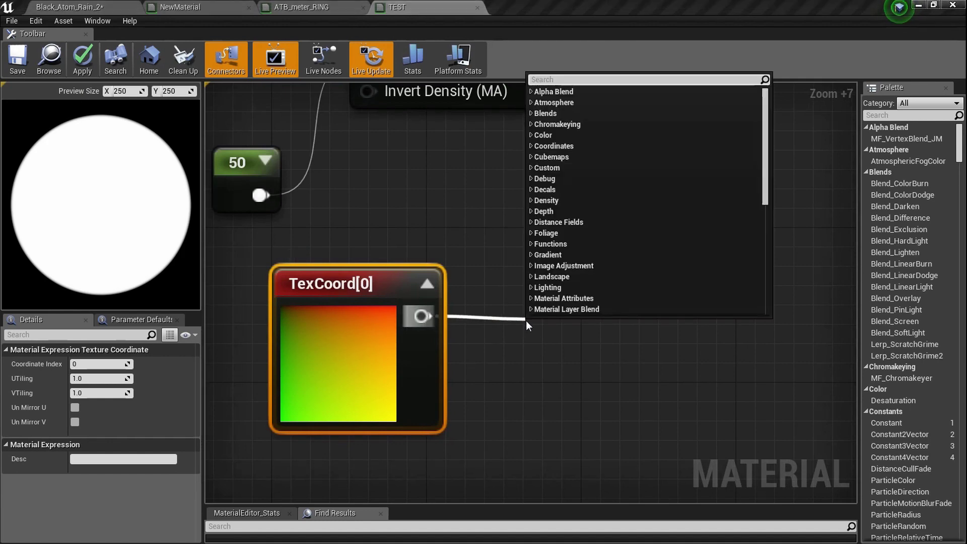
type("mask")
key("Return")
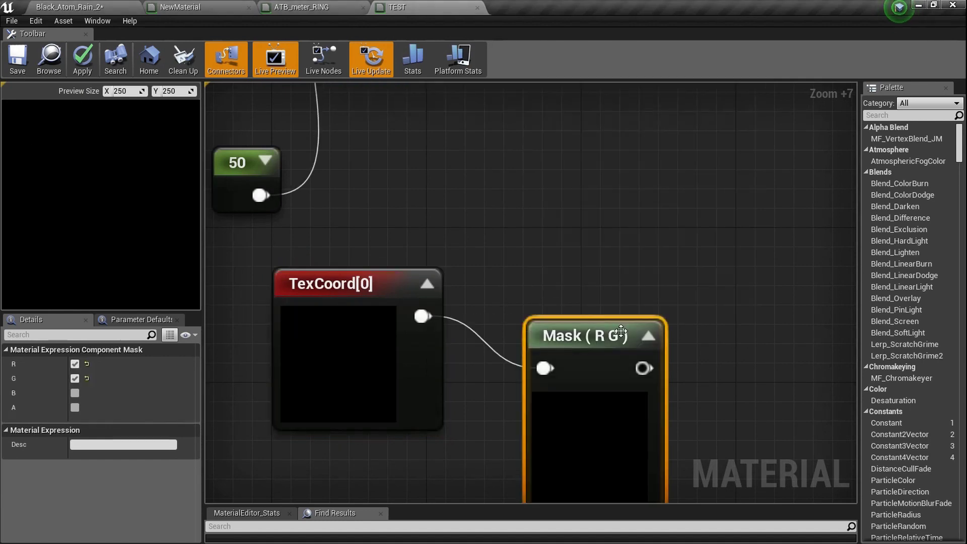
left_click_drag(620, 330, 606, 280)
right_click_drag(606, 280, 473, 238)
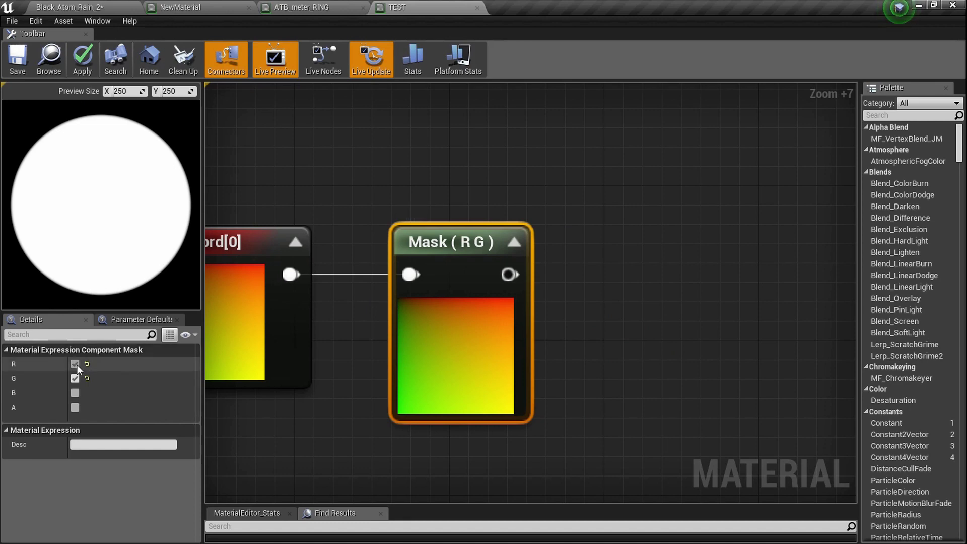
- Disable the R channel of the component mask so that it passes only G
left_click(74, 364)
scroll(507, 338, "down", 2)
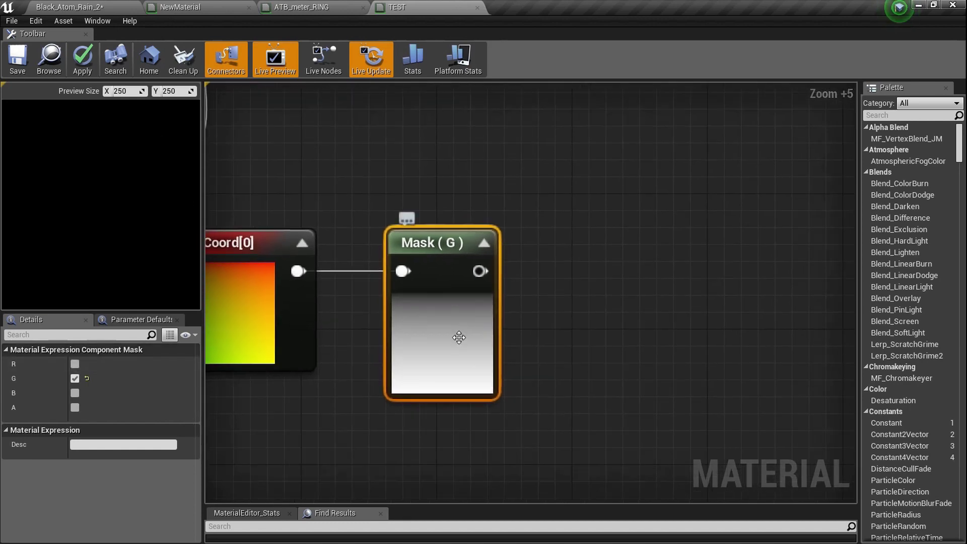
scroll(458, 336, "down", 2)
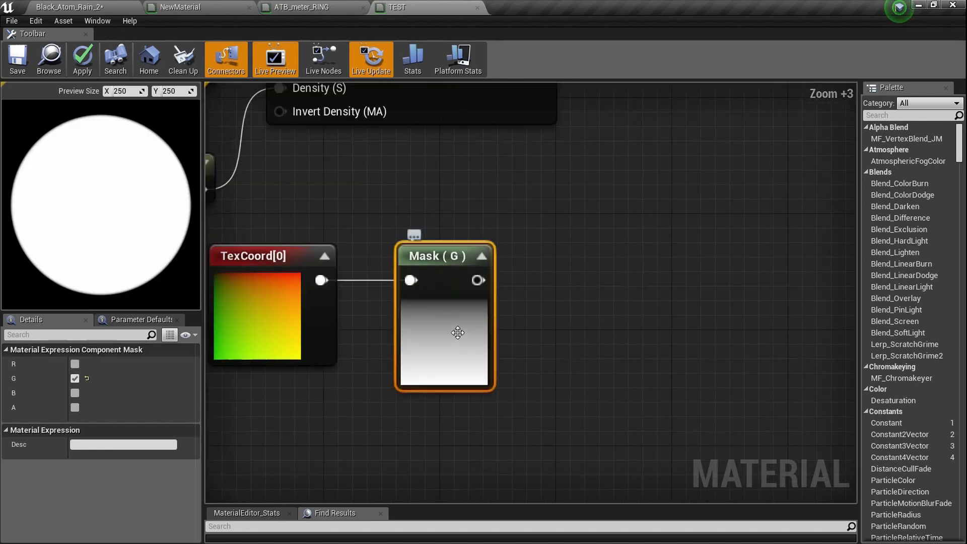
- Add a Multiply node beside the Mask (G) node and feed the mask's output into its A input
scroll(457, 333, "down", 1)
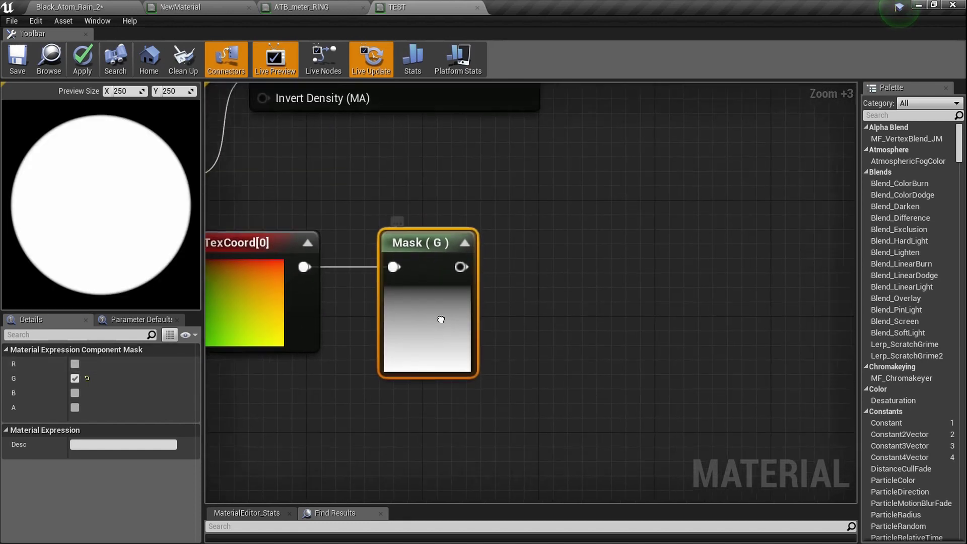
left_click(482, 266)
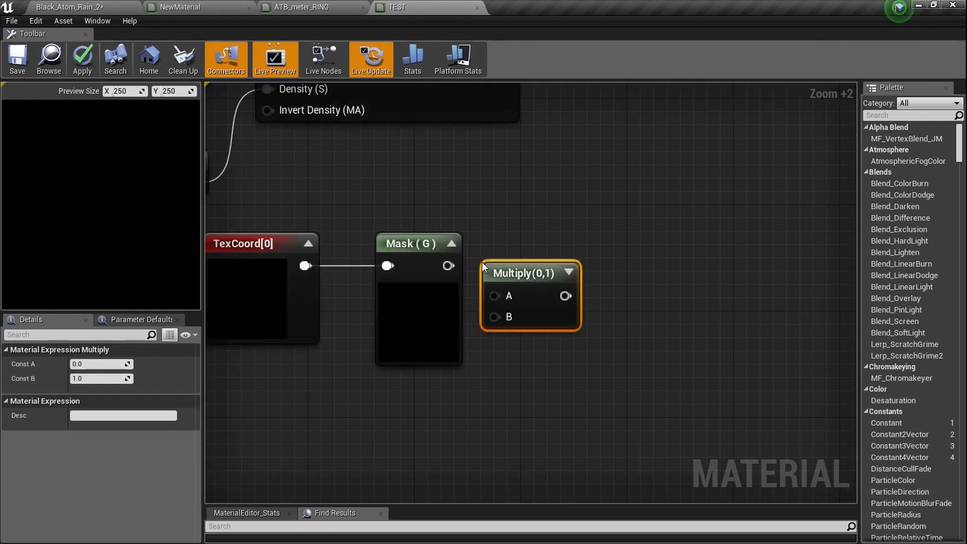
left_click_drag(448, 265, 562, 245)
- Add a Constant with the value 0.5 below the Multiply node and connect it to the B input
left_click(530, 351)
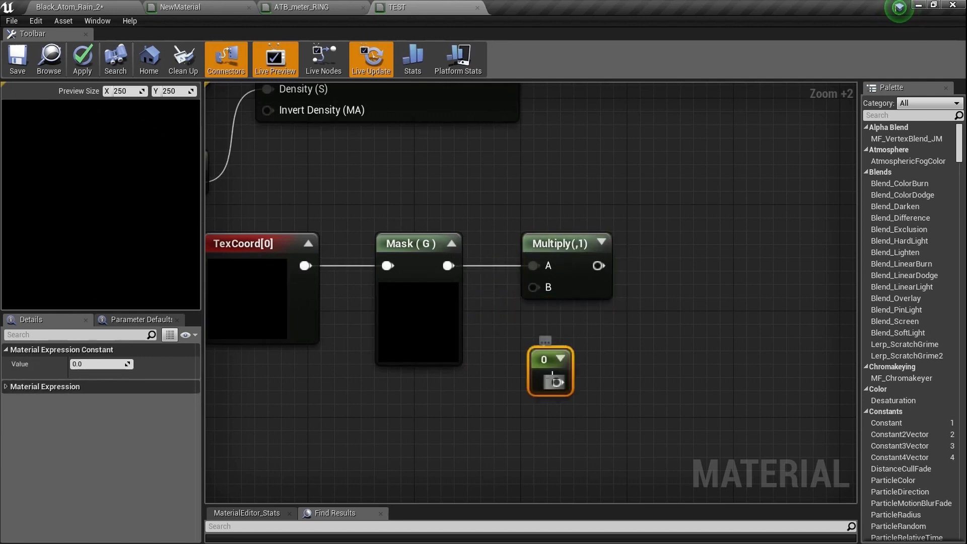
left_click_drag(557, 382, 533, 287)
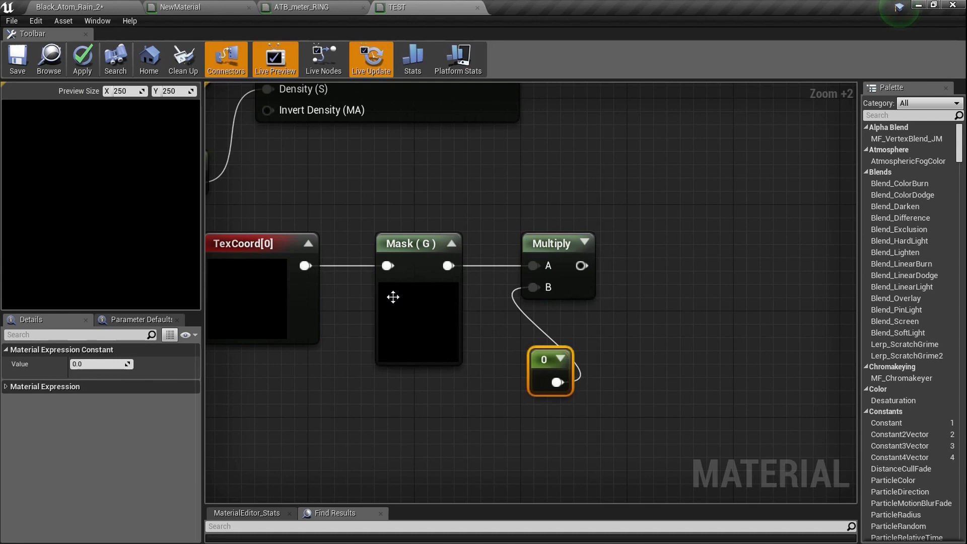
left_click(111, 364)
type("0.5")
key("Return")
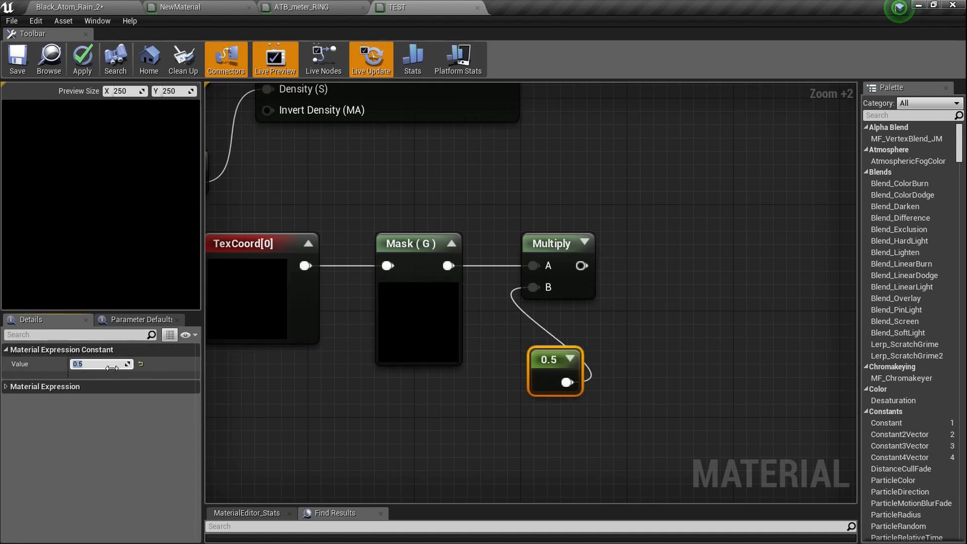
- Expand the Multiply node's preview and add a Sine node fed by the Multiply output
right_click_drag(466, 304, 343, 300)
left_click(462, 238)
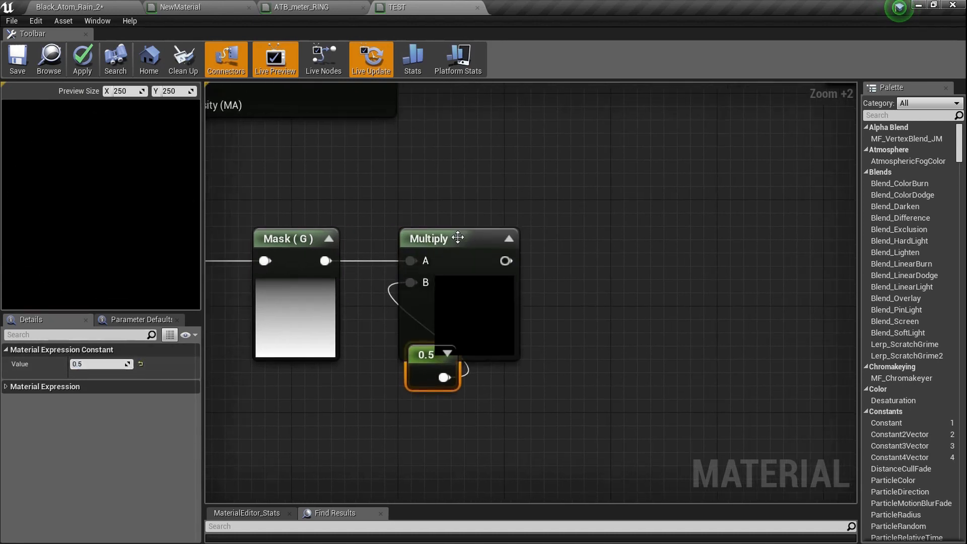
left_click_drag(459, 244, 446, 217)
right_click_drag(457, 322, 431, 301)
left_click_drag(432, 229, 497, 232)
type("sine")
key("Return")
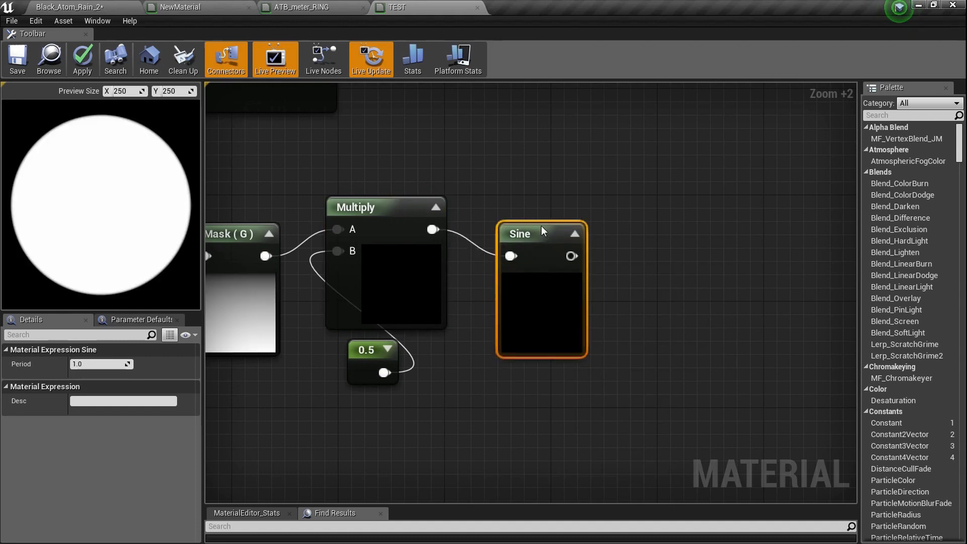
scroll(541, 225, "up", 5)
scroll(540, 316, "down", 7)
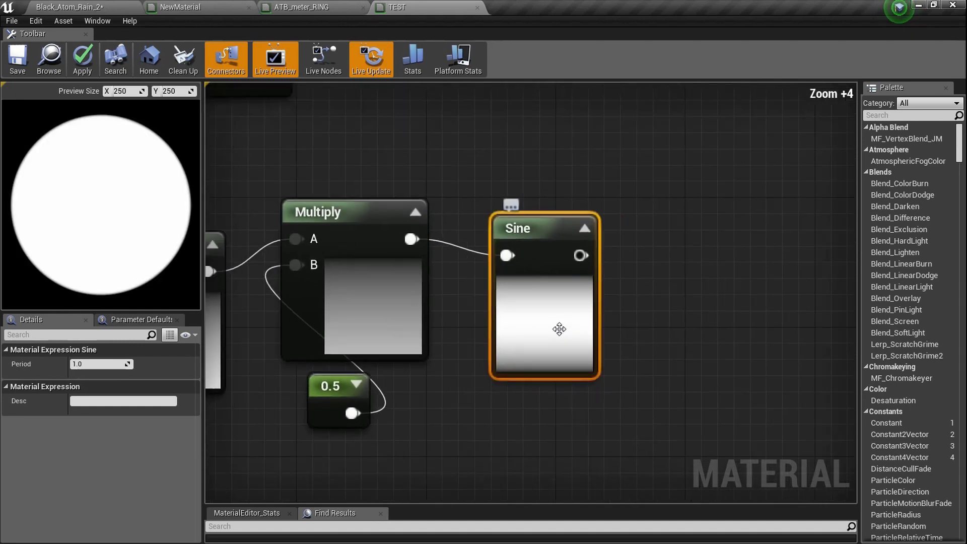
scroll(507, 305, "down", 3)
right_click_drag(507, 305, 576, 315)
left_click_drag(584, 375, 379, 305)
left_click_drag(523, 303, 391, 325)
scroll(398, 323, "up", 5)
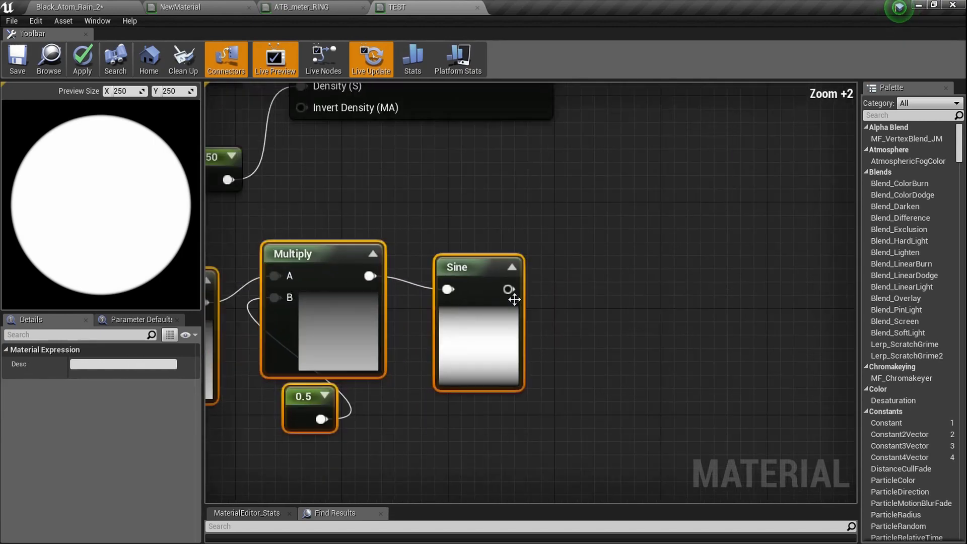
- Add a Power node with the Sine output as its Base, expand its preview, and align it beside the Sine node
left_click_drag(510, 289, 636, 286)
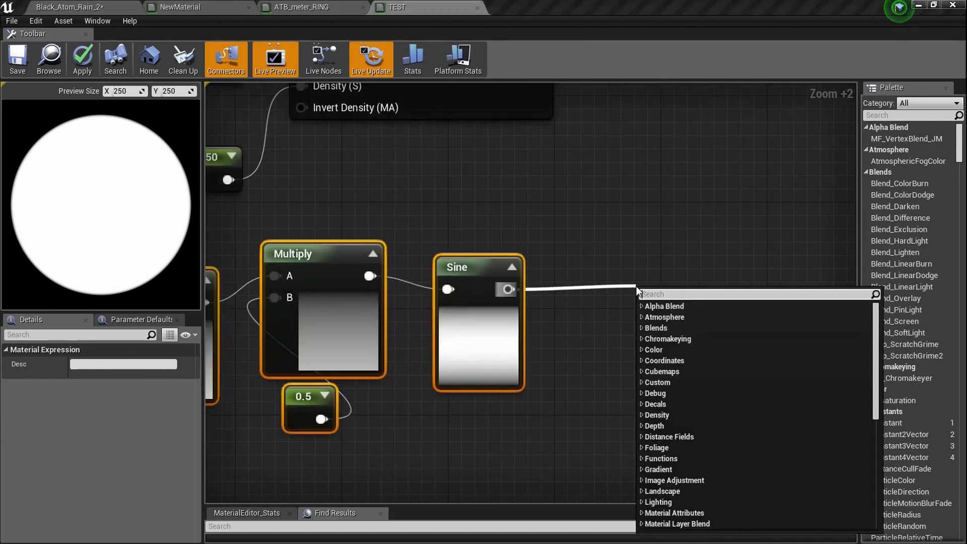
type("power")
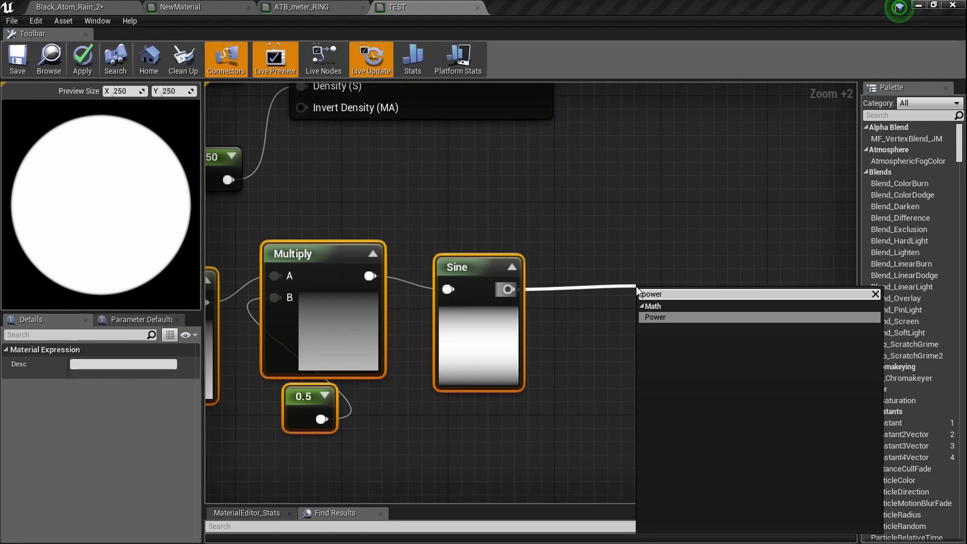
key("Return")
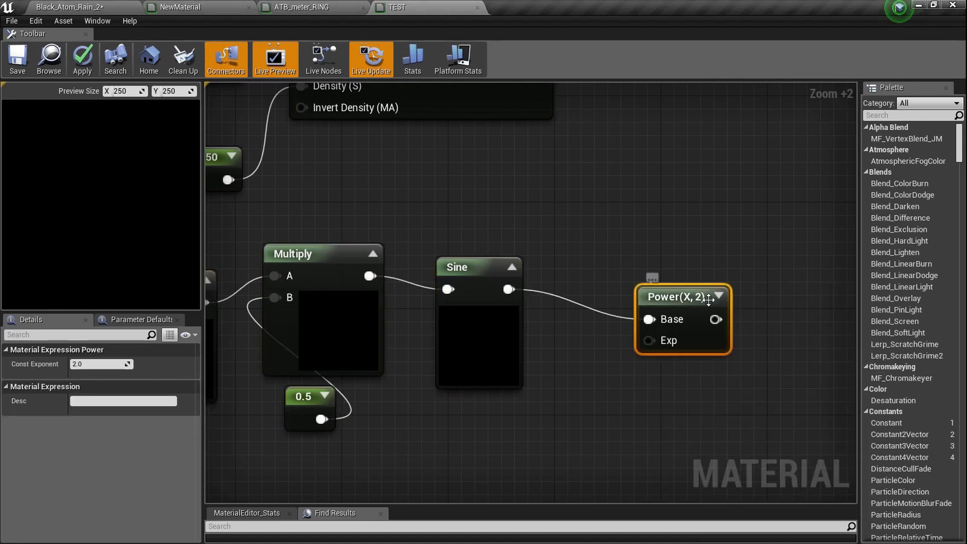
left_click_drag(718, 297, 630, 246)
scroll(592, 270, "up", 5)
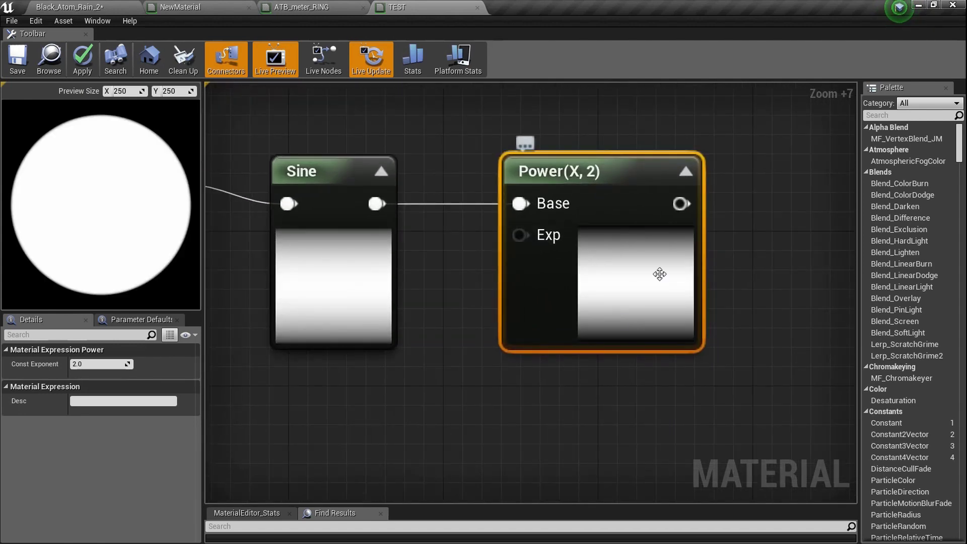
- Add a Constant with the value 50 below the Power node and connect it to the Exp input
left_click(522, 428)
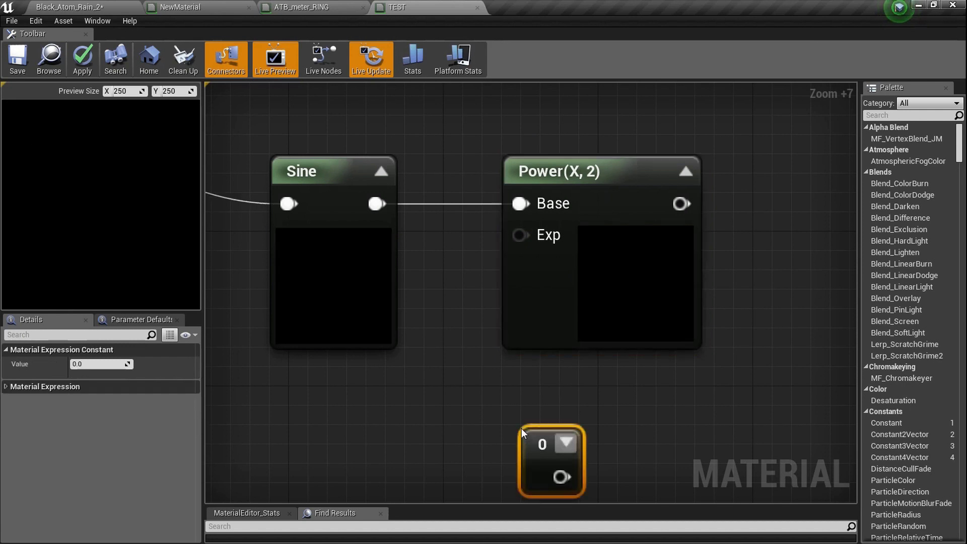
left_click_drag(560, 456, 523, 239)
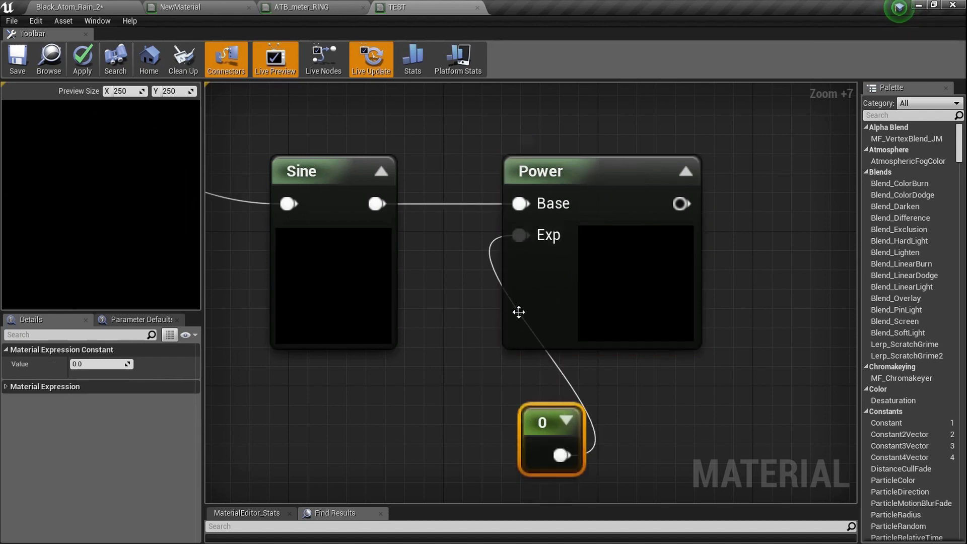
left_click(111, 364)
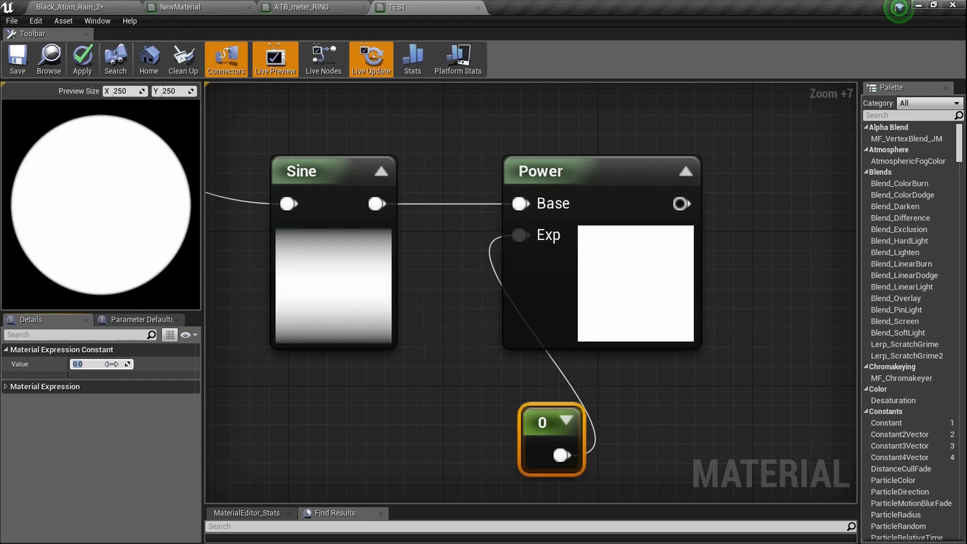
type("50")
key("Return")
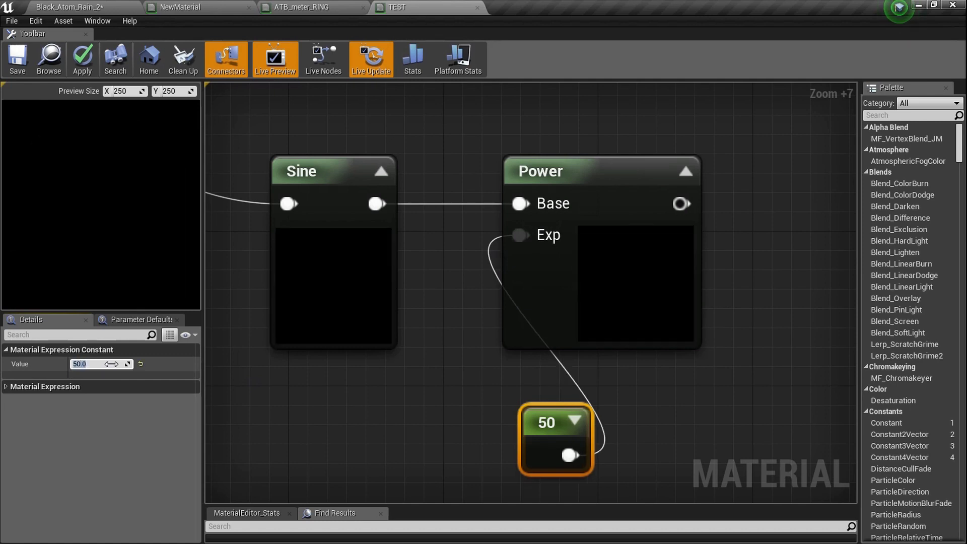
right_click_drag(648, 304, 511, 309)
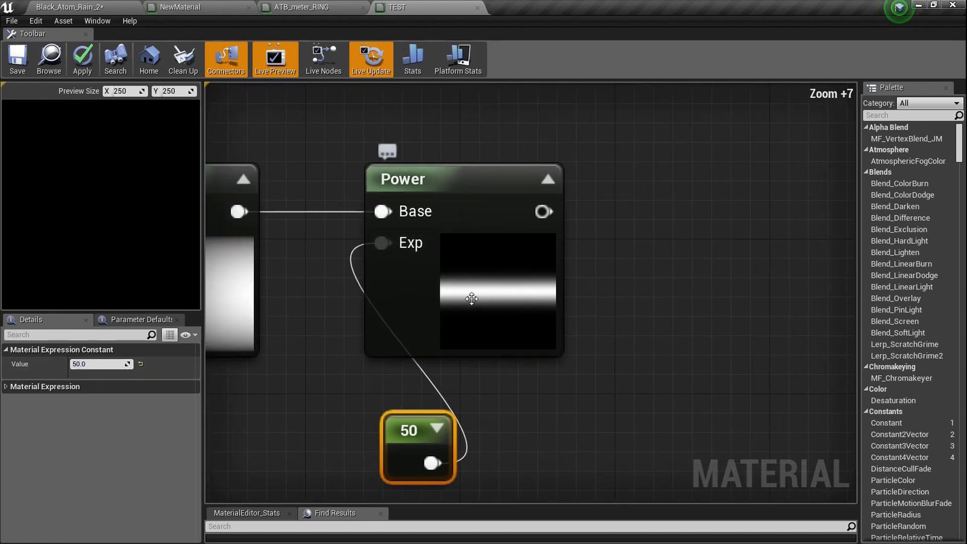
scroll(472, 299, "down", 9)
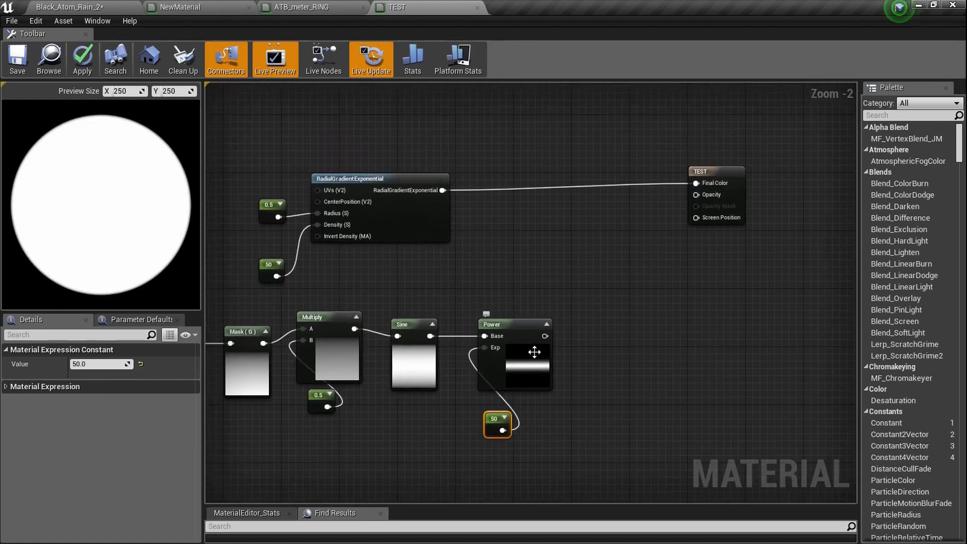
right_click_drag(534, 351, 594, 271)
left_click_drag(605, 383, 369, 301)
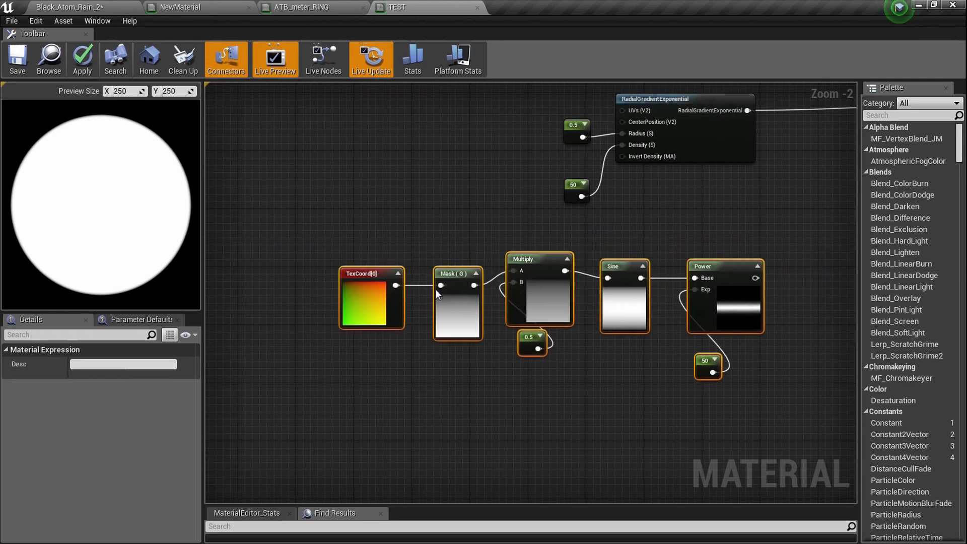
right_click_drag(691, 171, 456, 210)
left_click_drag(444, 255, 341, 174)
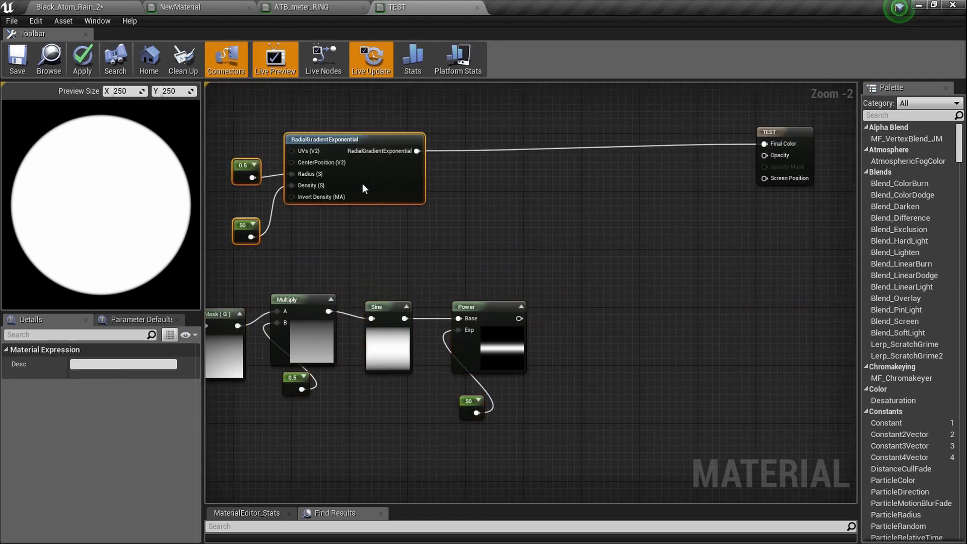
- Add a Dot node with the RadialGradientExponential output in A and the Power output in B, and expand its preview
scroll(417, 252, "up", 2)
right_click(446, 249)
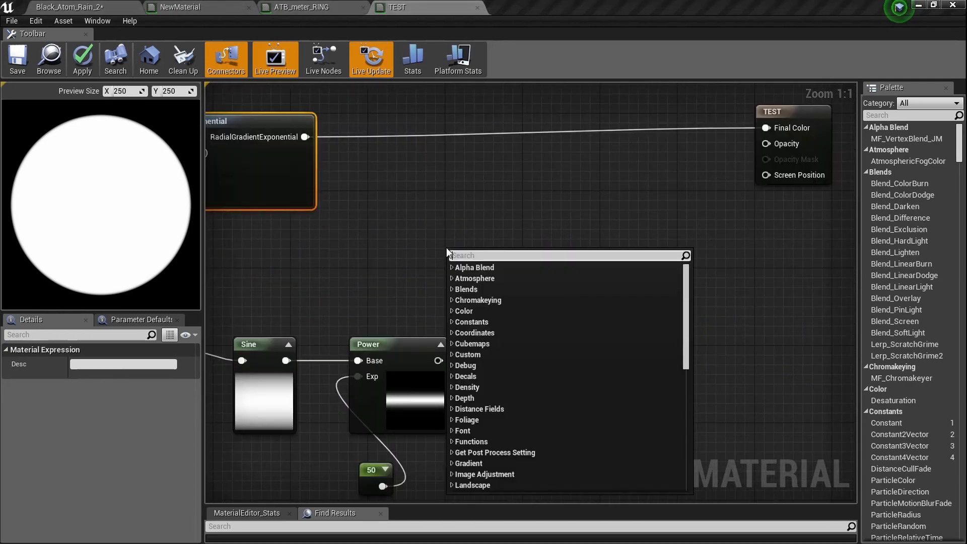
type("dot")
key("Return")
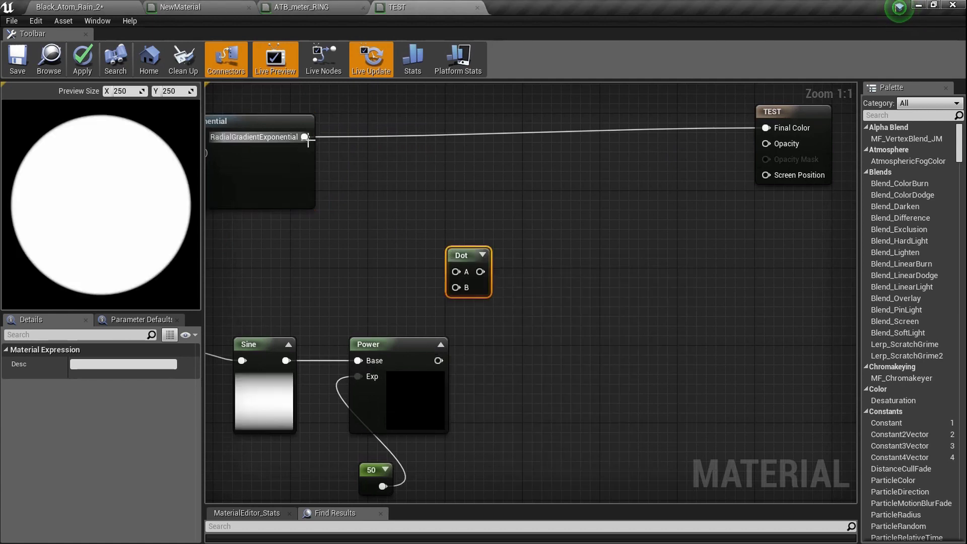
left_click_drag(305, 137, 452, 271)
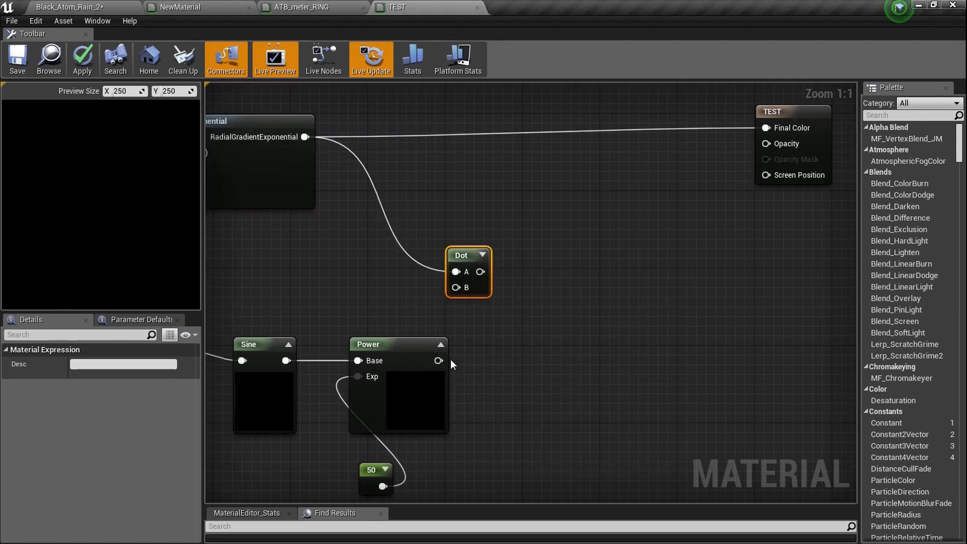
left_click_drag(443, 360, 456, 287)
scroll(445, 271, "up", 4)
left_click_drag(488, 249, 551, 247)
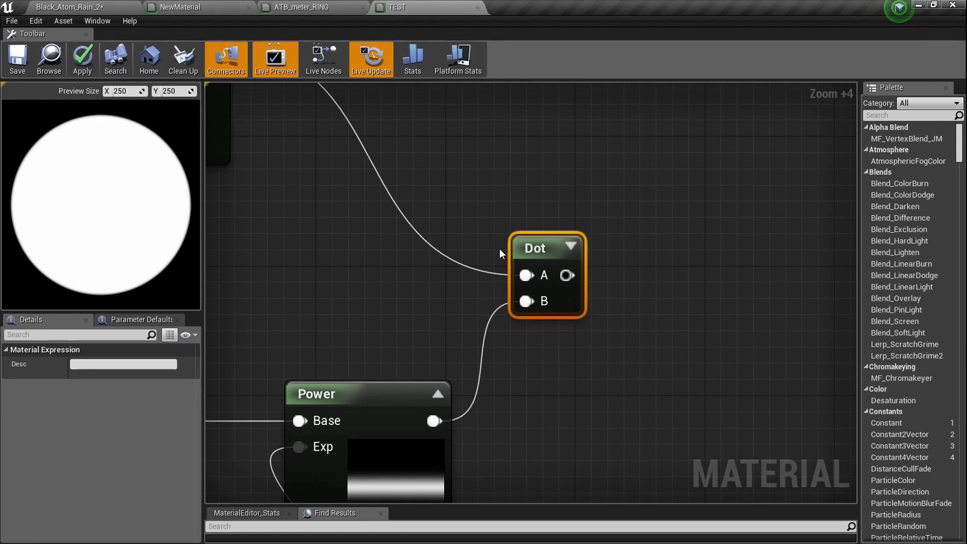
left_click(576, 247)
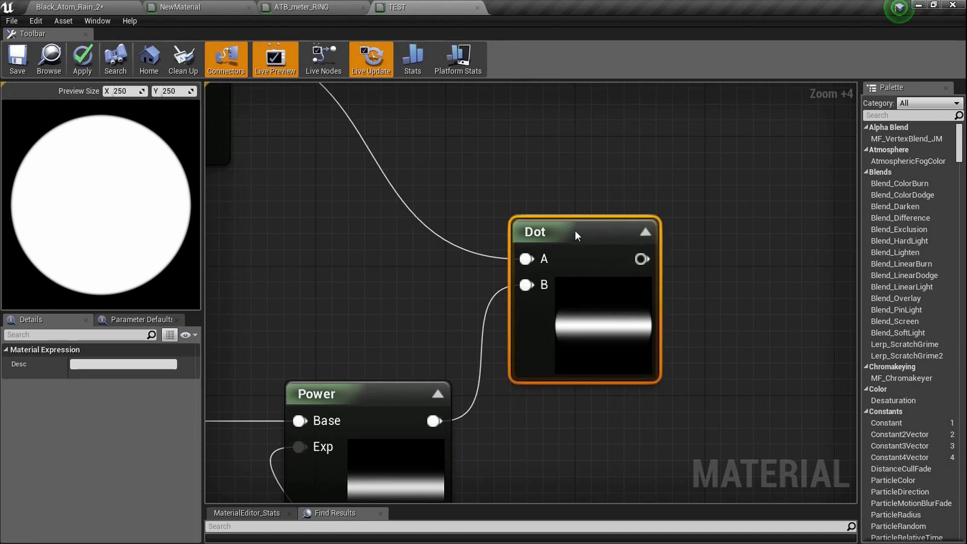
- Examine the Dot node's preview up close and dismiss the pop-up notification covering the editor
scroll(576, 231, "up", 3)
right_click_drag(495, 323, 517, 331)
right_click_drag(379, 227, 464, 321)
right_click_drag(481, 388, 372, 331)
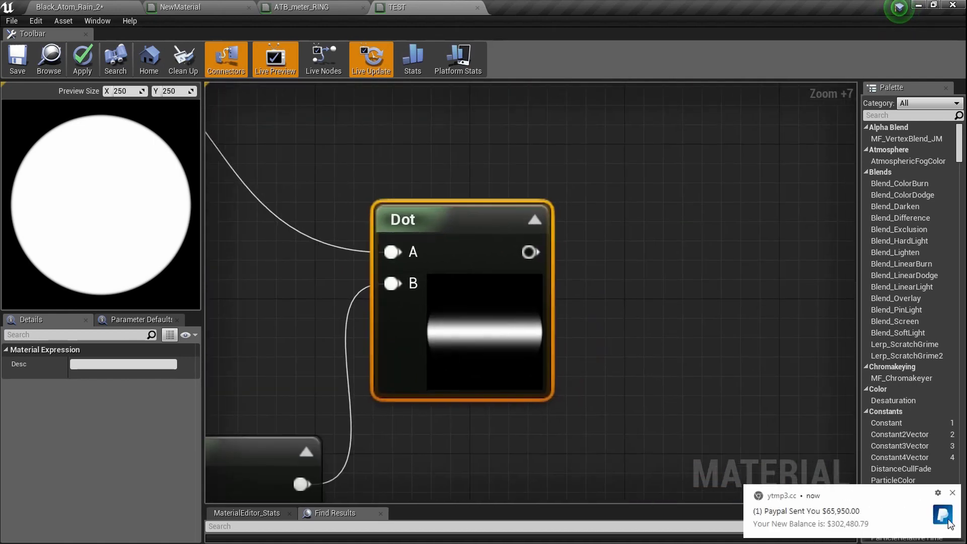
left_click(952, 494)
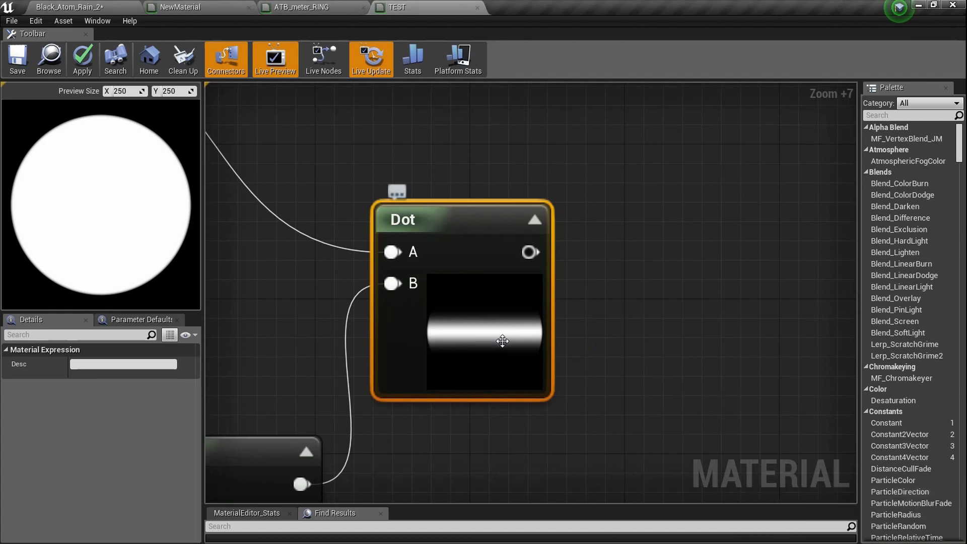
right_click_drag(381, 350, 359, 304)
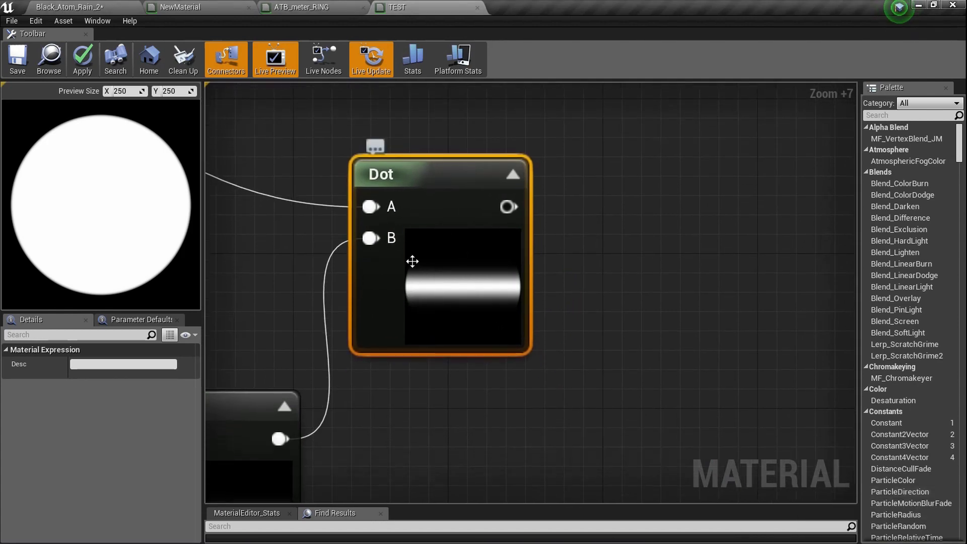
scroll(574, 297, "down", 5)
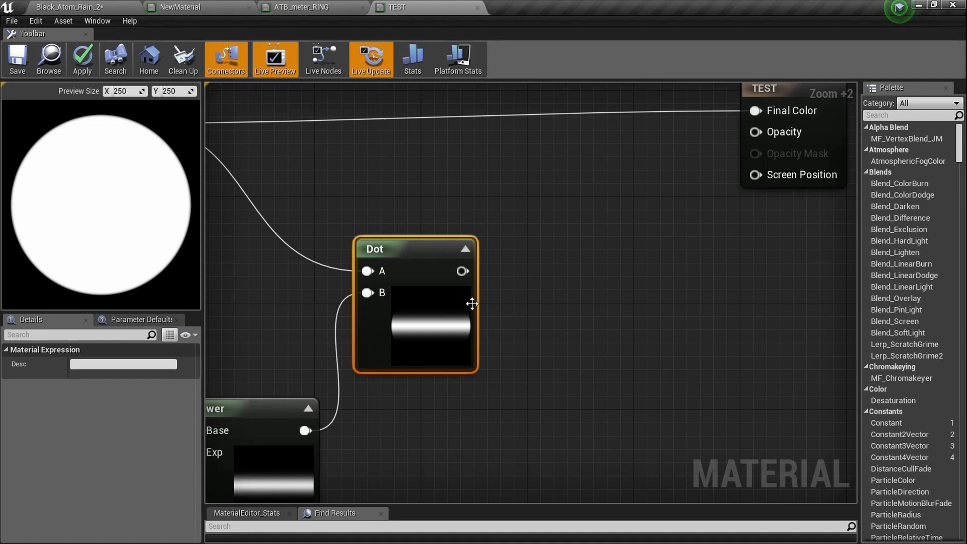
- Try feeding the Dot output into the TEST node's Final Color and break that connection
left_click_drag(462, 271, 760, 295)
right_click_drag(616, 331, 658, 200)
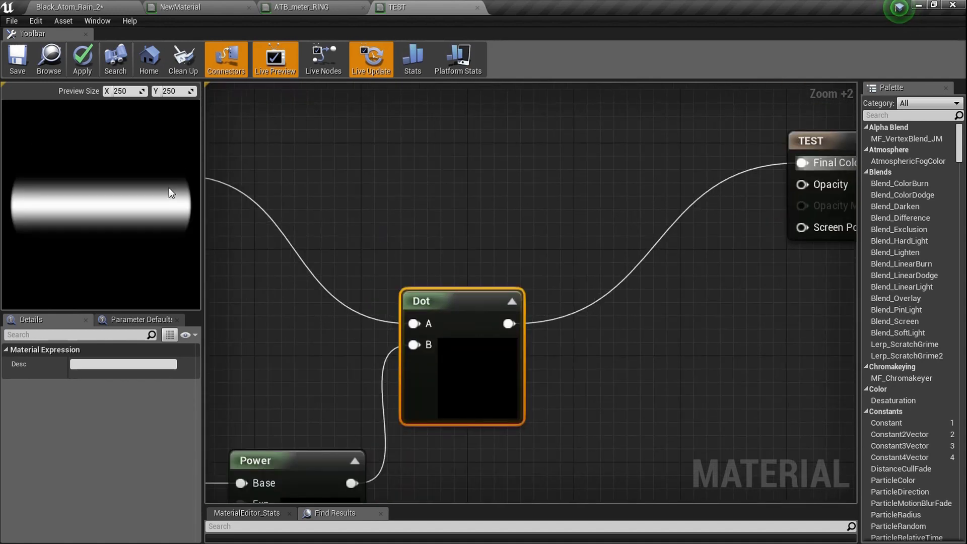
left_click(506, 329, "alt")
- Move the Dot node closer to the radial gradient, add a Ceil node fed by its output, and expand the Ceil preview
left_click_drag(479, 346, 431, 217)
type("ceil")
key("Return")
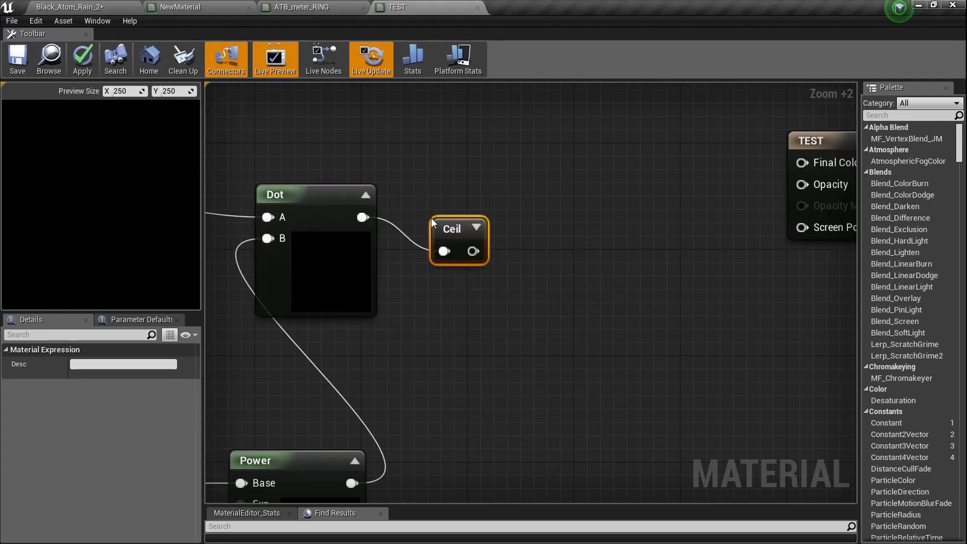
left_click(476, 227)
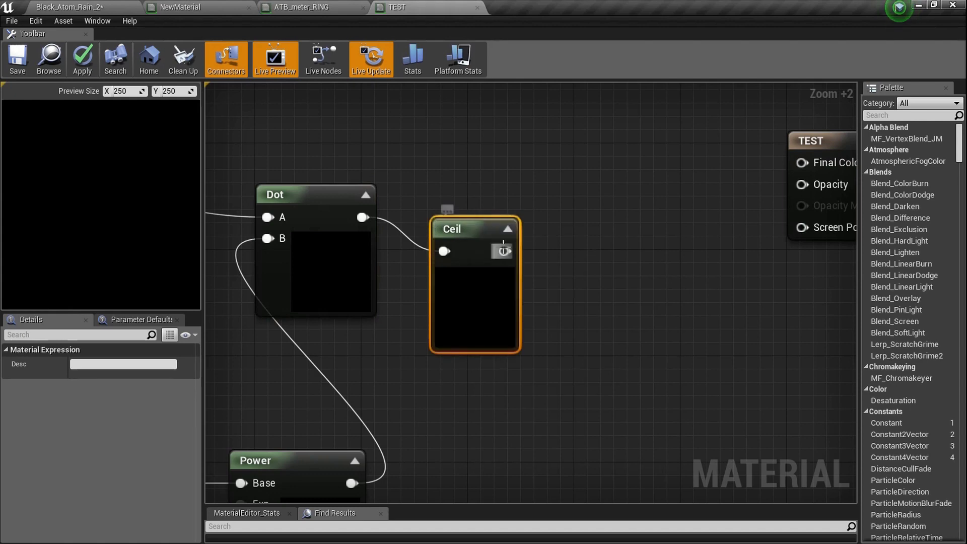
- Connect the Ceil output to the TEST node's Final Color and align the Ceil node with the Dot node
left_click_drag(503, 251, 802, 162)
left_click_drag(483, 247, 493, 216)
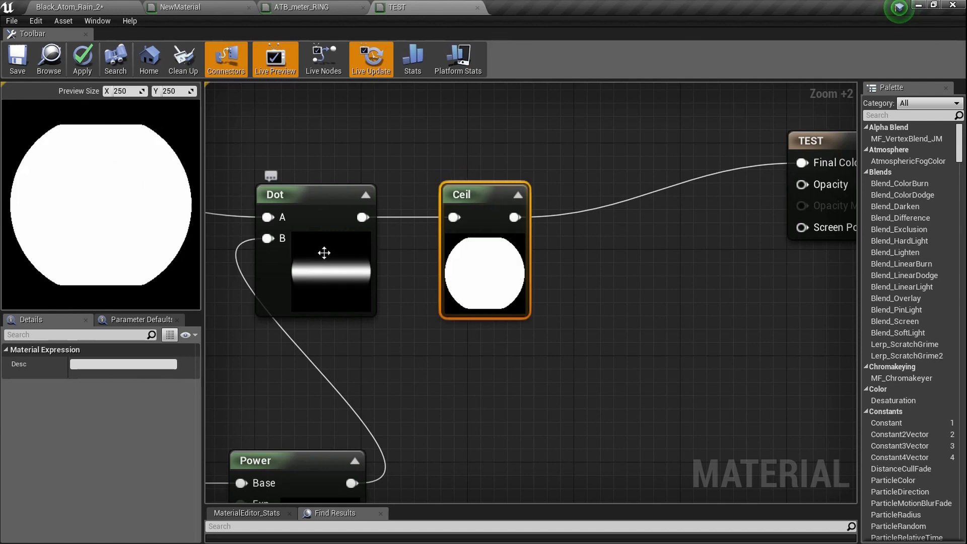
scroll(509, 285, "down", 6)
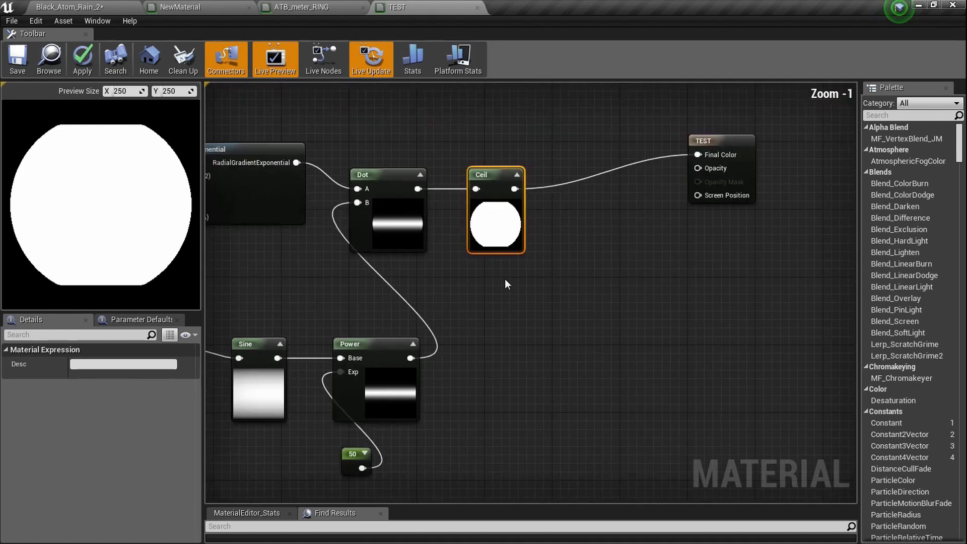
- Set the constant feeding the Power node's Exp input to 1000 and check the Dot, Ceil and Power previews
scroll(418, 315, "up", 8)
left_click(419, 310)
left_click(360, 443)
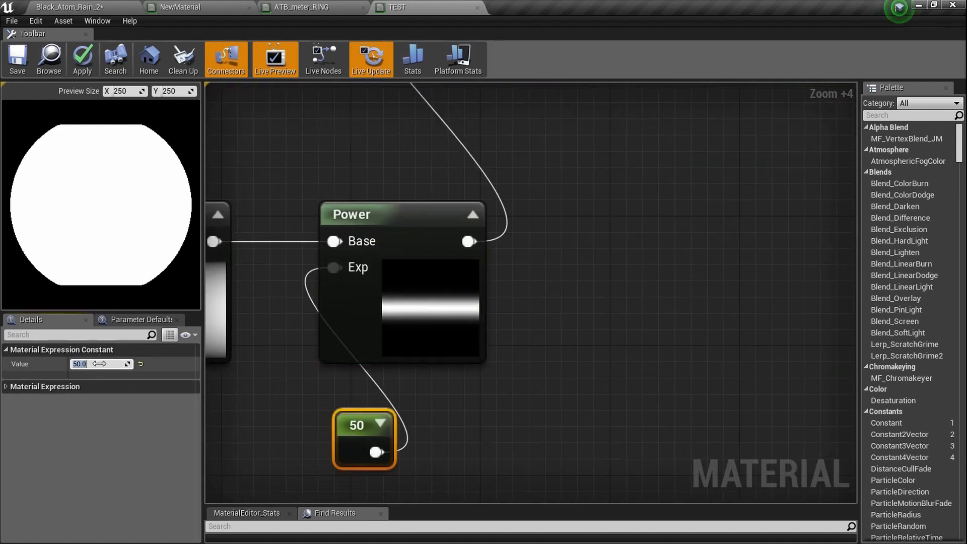
key("Return")
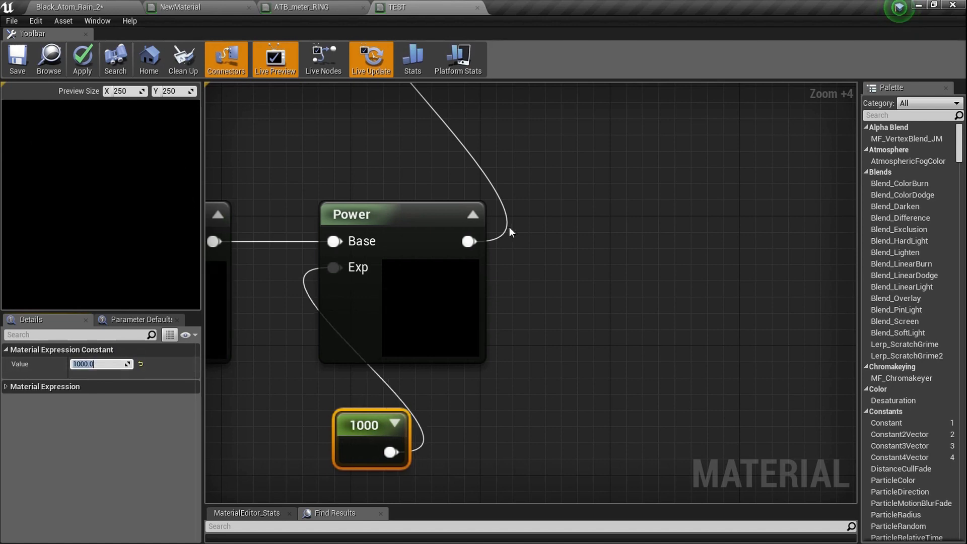
scroll(512, 228, "down", 4)
right_click_drag(518, 231, 474, 258)
right_click_drag(512, 222, 392, 400)
scroll(430, 300, "up", 6, "ctrl")
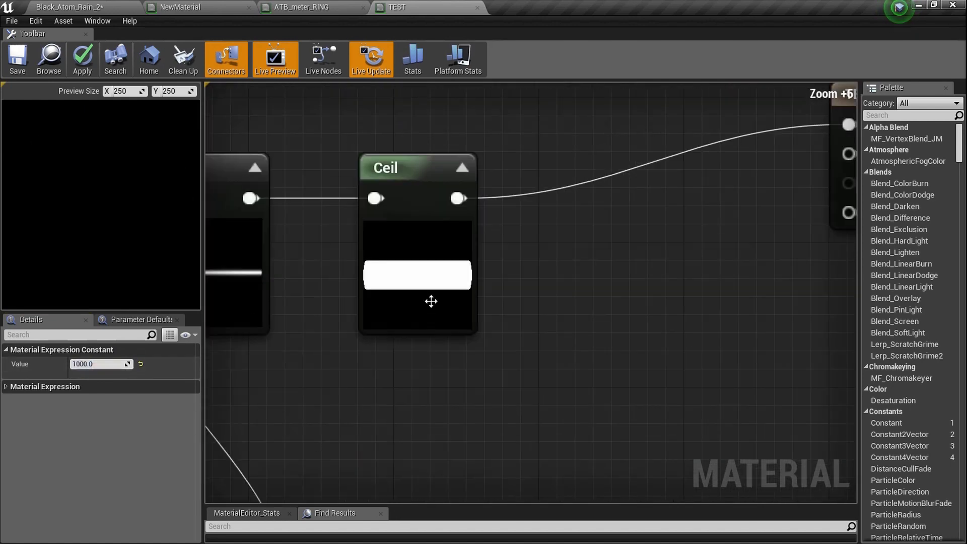
right_click_drag(560, 247, 470, 265)
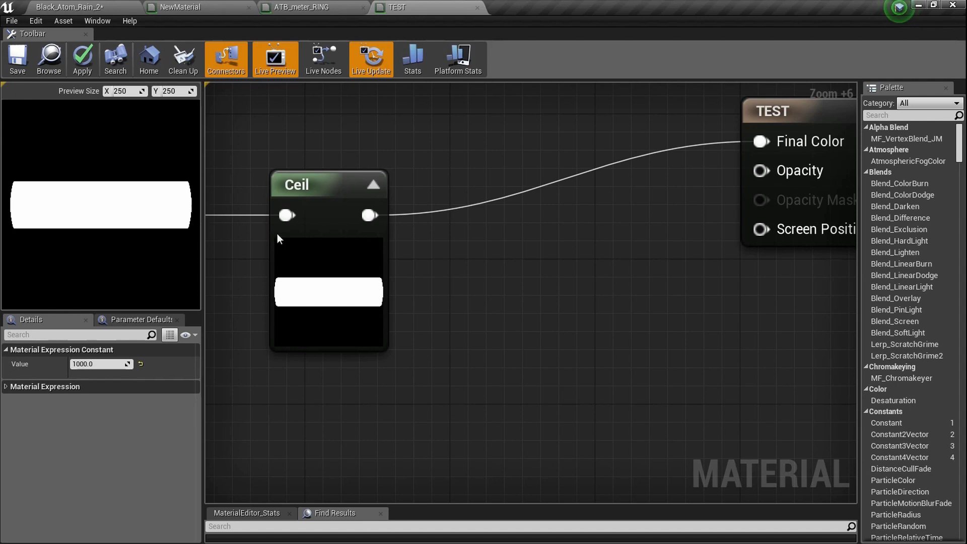
scroll(569, 364, "down", 8)
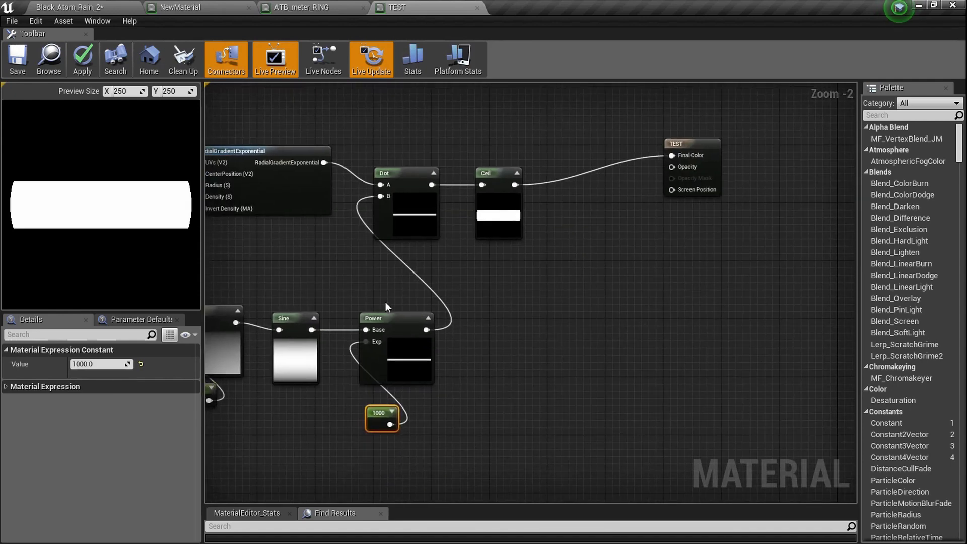
right_click_drag(386, 302, 301, 380)
scroll(483, 300, "up", 1)
scroll(485, 299, "down", 3)
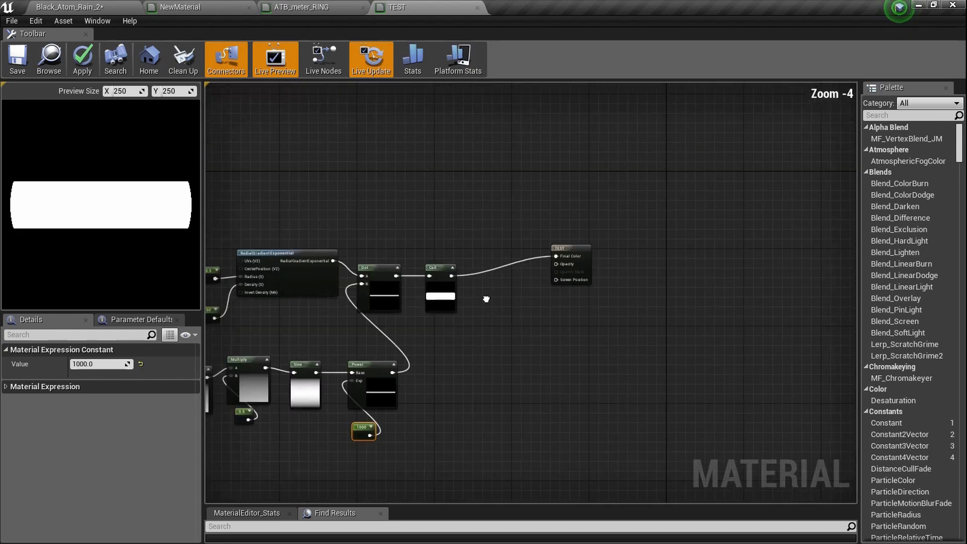
- Move the radial gradient, its constants, and the Dot and Ceil nodes together farther from the TEST node
right_click_drag(485, 298, 570, 304)
left_click_drag(551, 326, 249, 260)
left_click_drag(388, 281, 354, 277)
right_click_drag(574, 266, 415, 285)
scroll(415, 285, "up", 5, "ctrl")
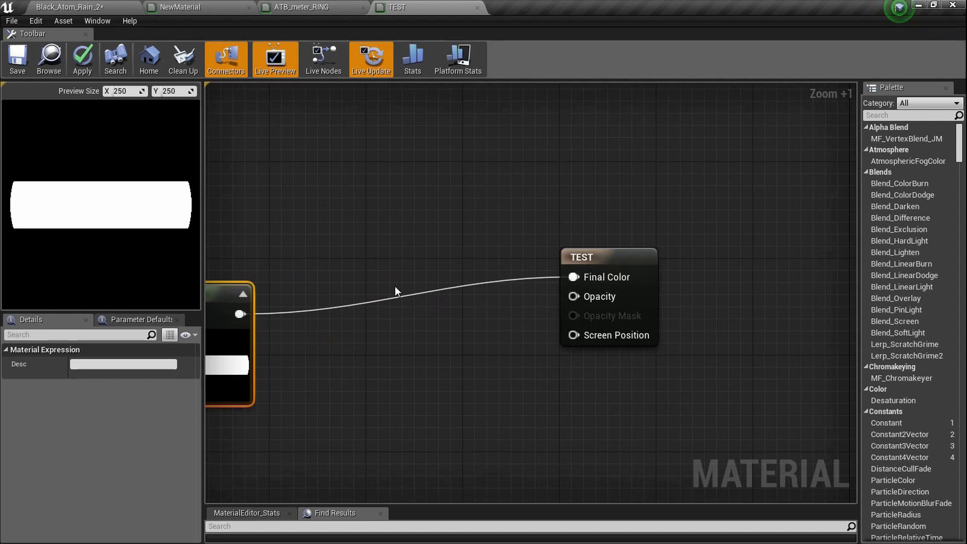
- Add a Multiply node with a new Constant3Vector in A and Ceil in B, and connect its output to TEST's Final Color
key("m")
left_click(395, 286)
right_click_drag(394, 286, 504, 267)
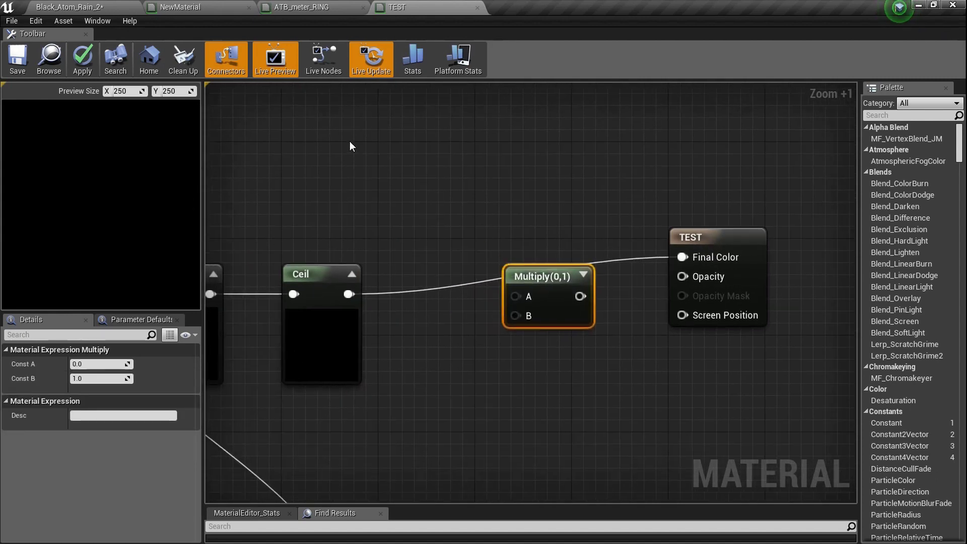
left_click(347, 121)
left_click_drag(348, 294, 516, 313)
left_click_drag(515, 296, 442, 152)
left_click_drag(559, 296, 682, 256)
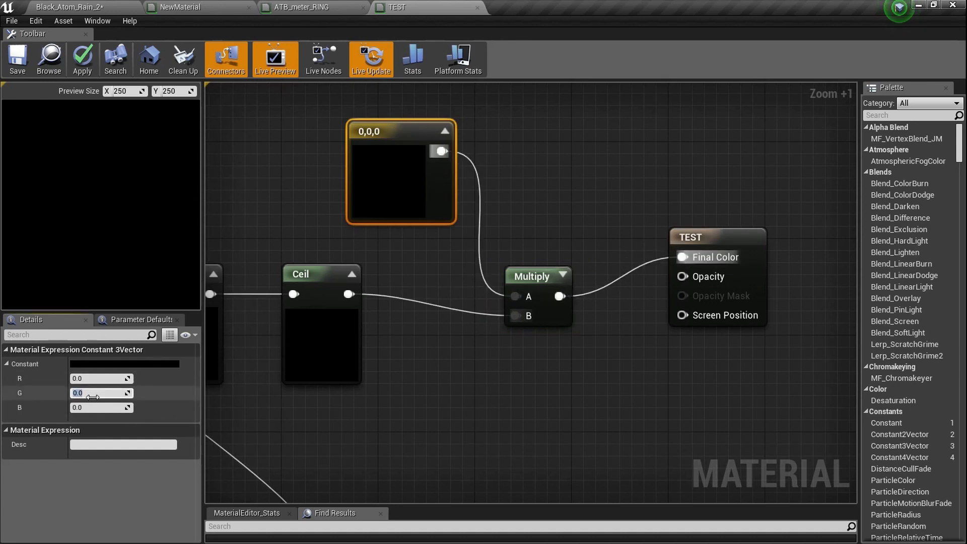
- Set the Constant3Vector's G value to 1 for pure green and review the whole graph
type("1")
key("Return")
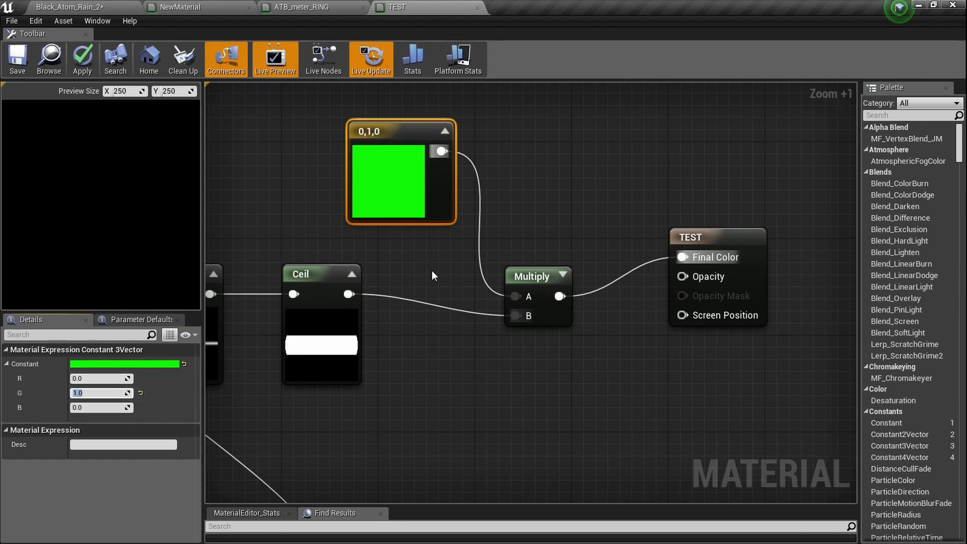
scroll(445, 205, "down", 4)
right_click_drag(445, 205, 569, 142)
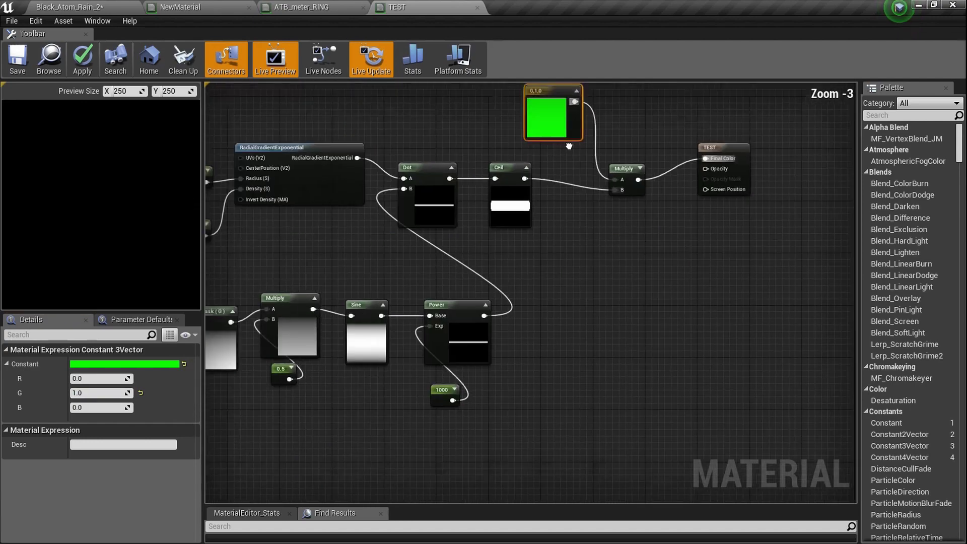
right_click_drag(510, 252, 545, 187)
scroll(545, 188, "down", 2)
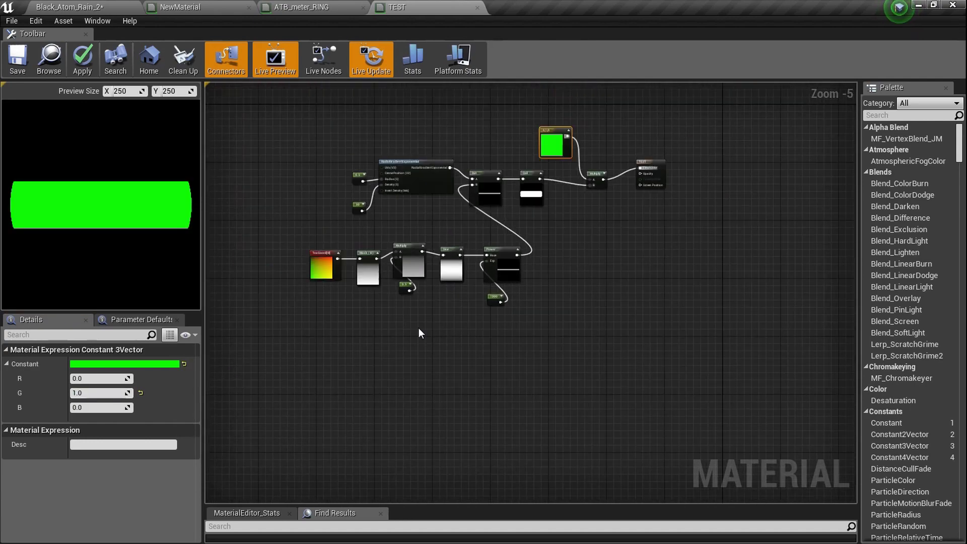
- Duplicate the TexCoord[0] and Mask (G) nodes into the empty area beneath the existing sine chain
scroll(418, 327, "up", 5)
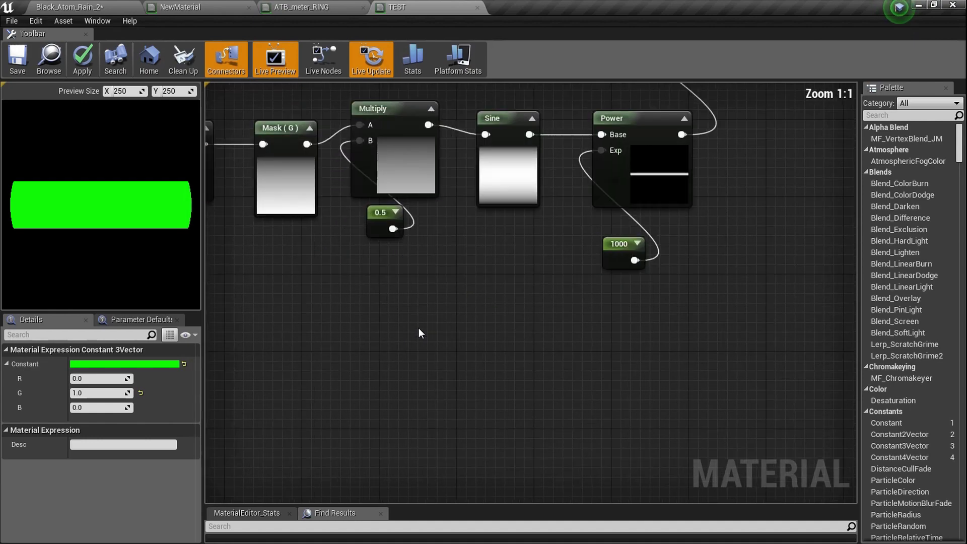
right_click_drag(418, 328, 581, 308)
left_click_drag(417, 205, 342, 154)
right_click_drag(451, 275, 410, 214)
left_click(309, 327)
key("ctrl+v")
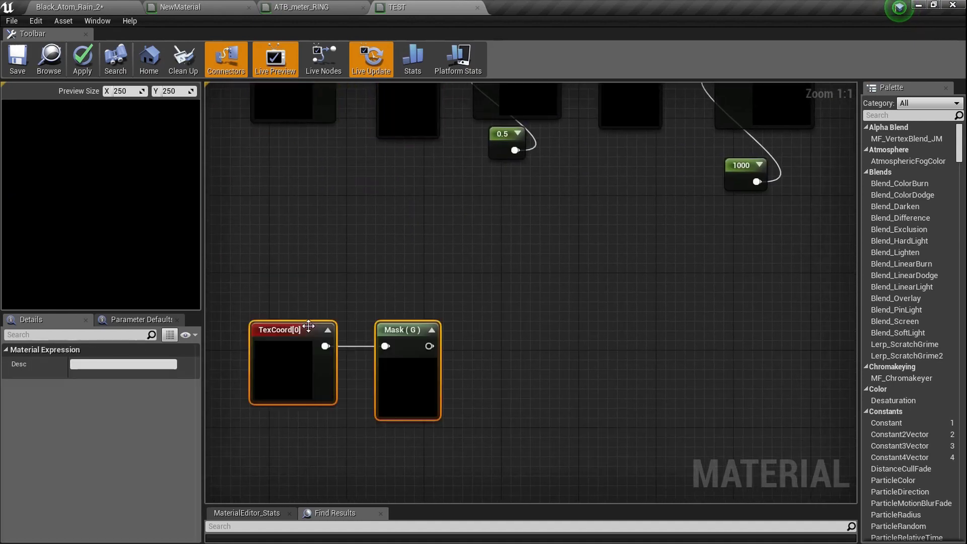
- Switch the duplicated component mask from the G channel to the R channel
scroll(415, 360, "up", 3, "ctrl")
left_click(414, 361)
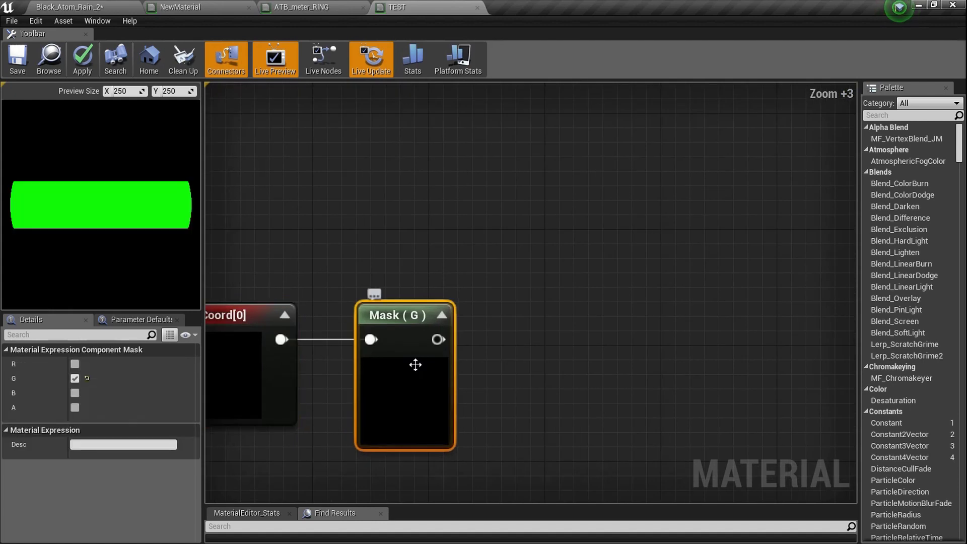
left_click(73, 380)
left_click(74, 364)
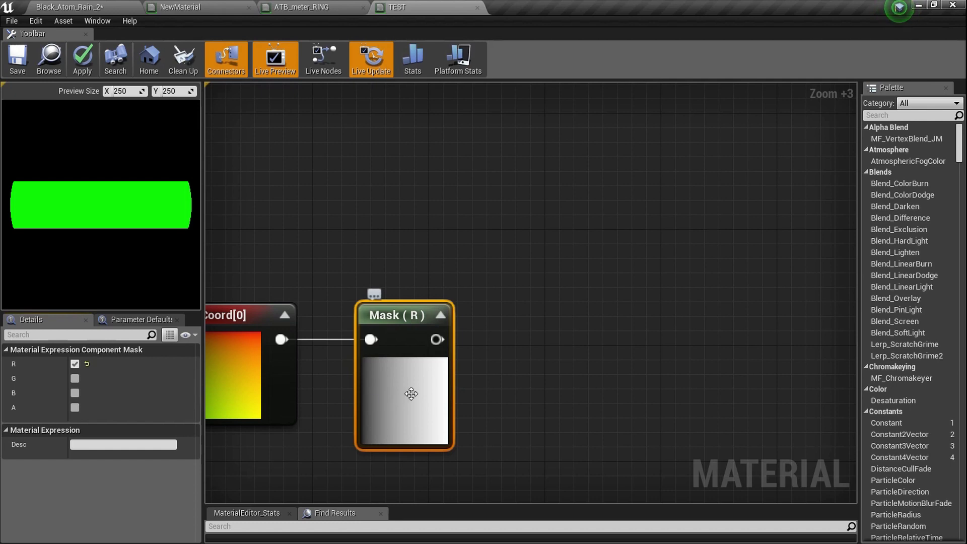
- Add a OneMinus (1-x) node fed by Mask (R), expand its preview, and align it with the mask
left_click_drag(437, 339, 479, 340)
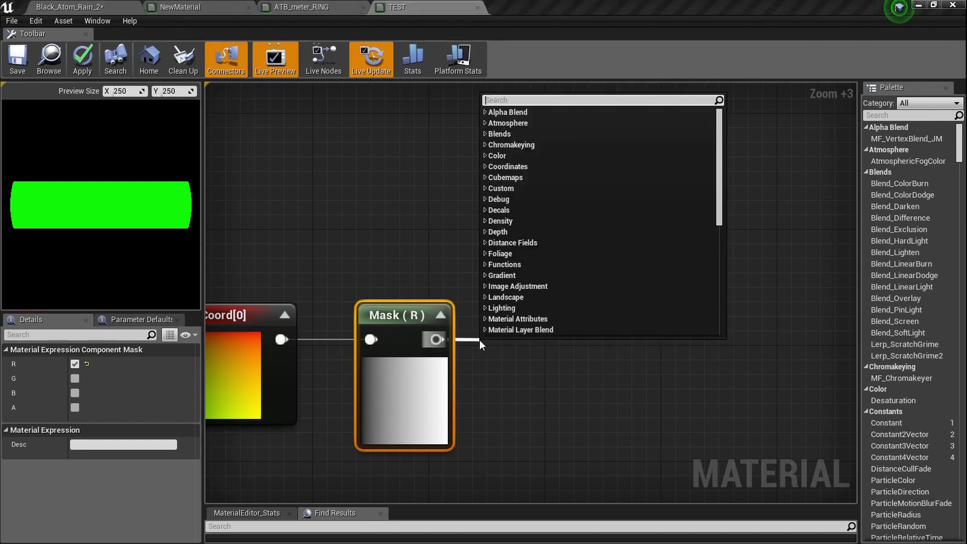
type("onemi")
key("Return")
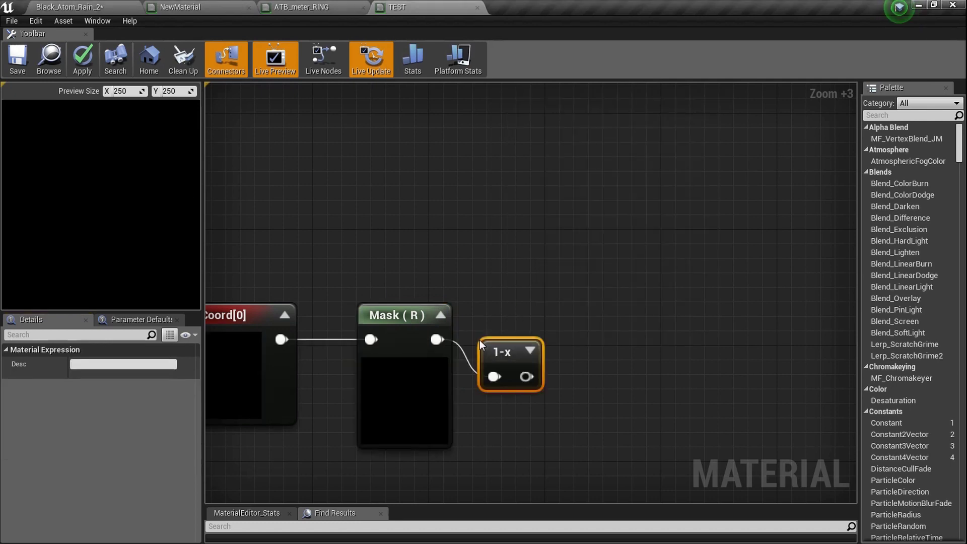
left_click(530, 351)
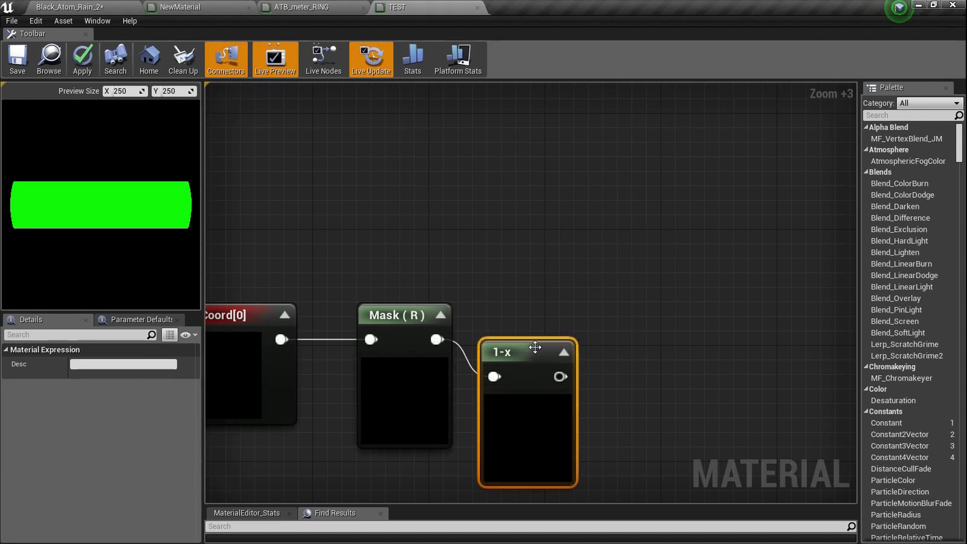
left_click_drag(535, 347, 536, 315)
scroll(454, 418, "up", 3)
scroll(454, 418, "up", 1)
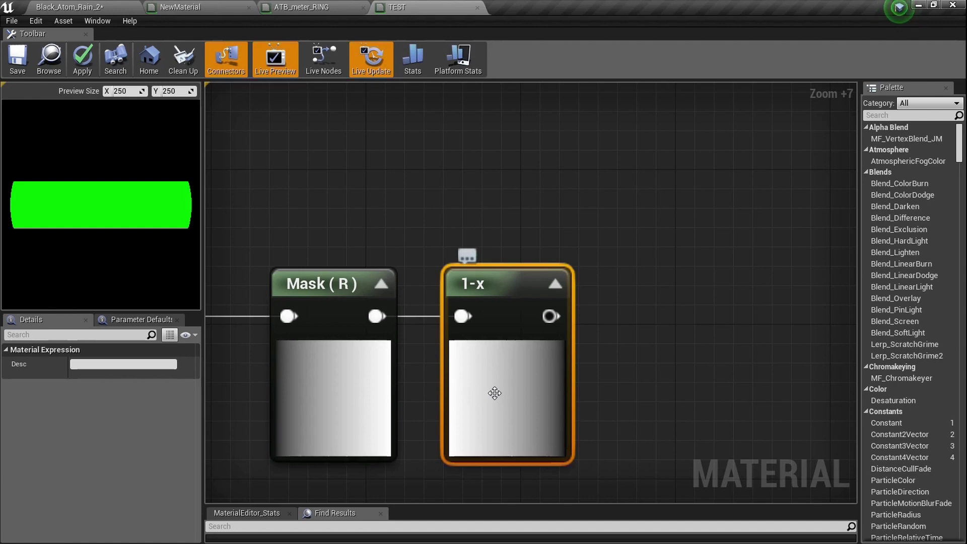
scroll(494, 392, "down", 7)
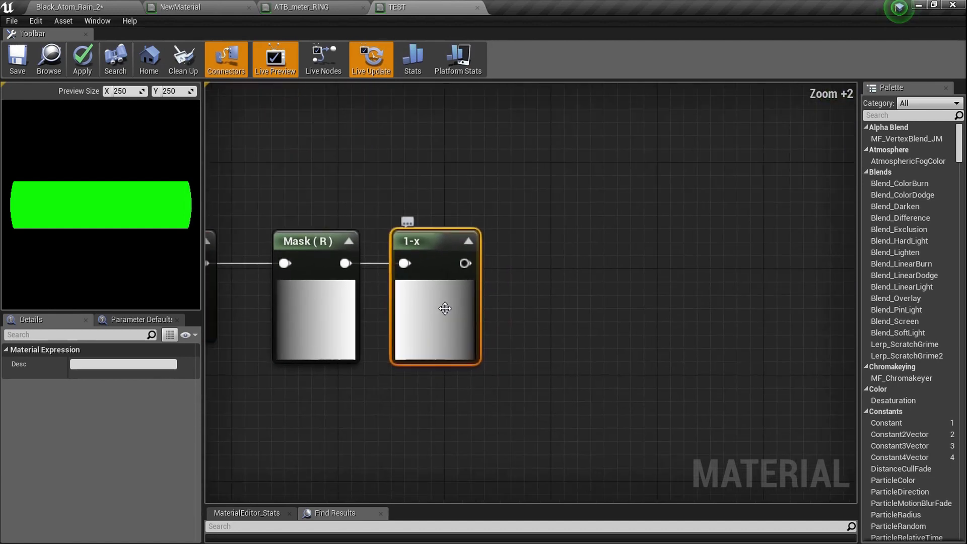
- Add a Subtract node with the 1-x output in its A input, expand its preview, and align it with the 1-x node
right_click(508, 269)
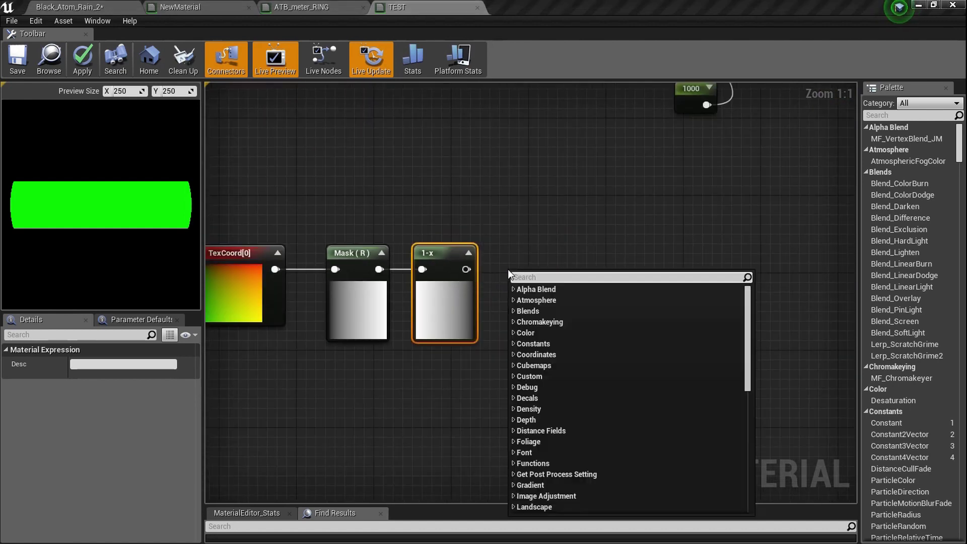
type("subtr")
key("Return")
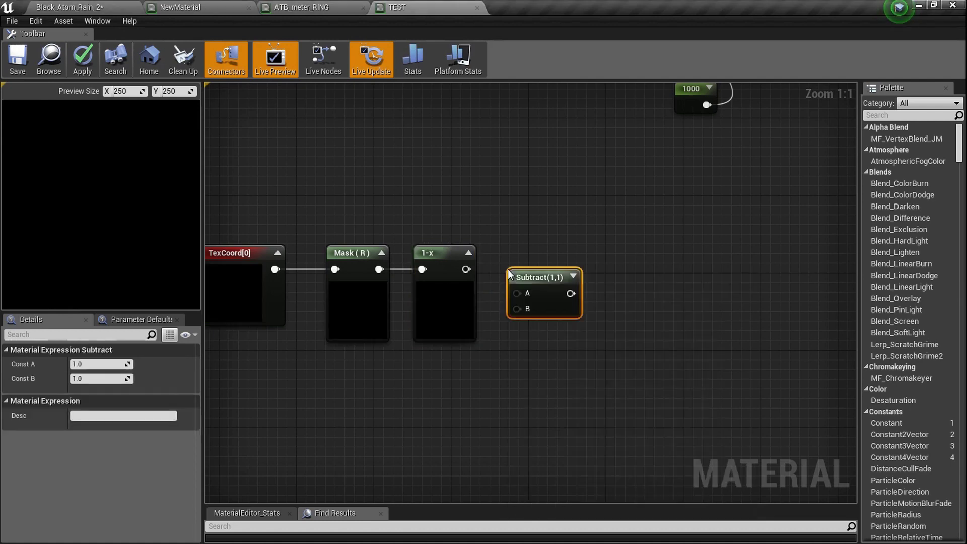
left_click_drag(541, 278, 552, 264)
scroll(552, 264, "up", 4)
left_click_drag(409, 273, 530, 289)
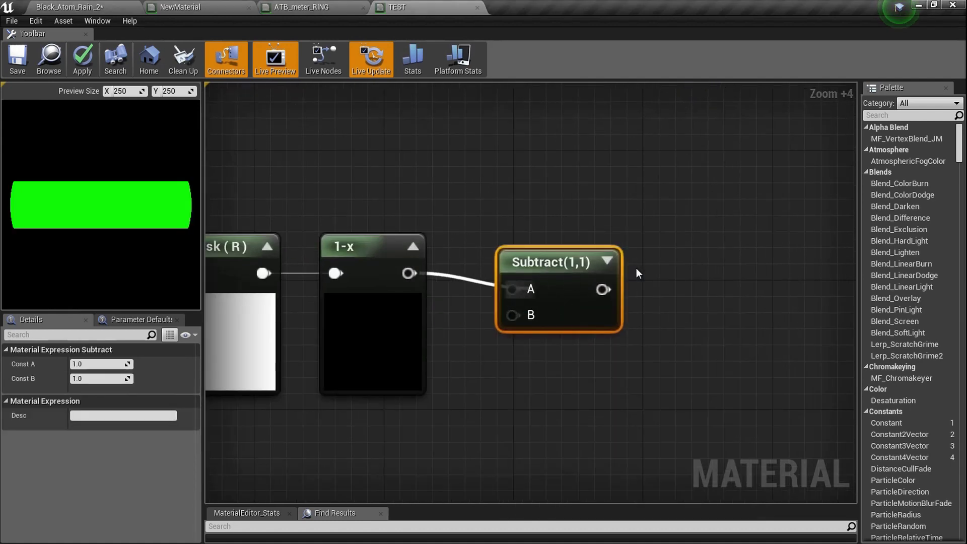
left_click(597, 262)
left_click_drag(583, 264, 582, 247)
right_click_drag(570, 286, 567, 221)
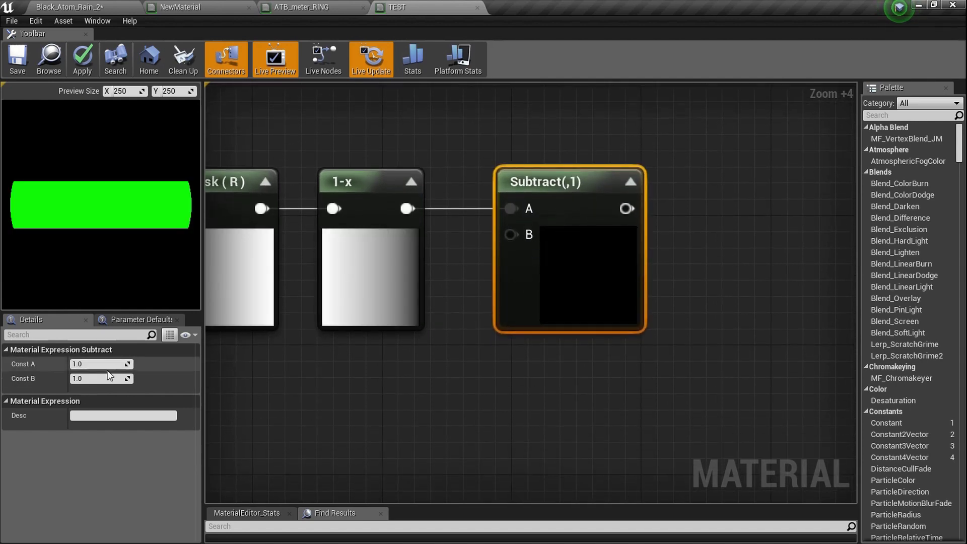
- Add a constant beneath the 1-x node, convert it to a parameter, and name it Health Amount
right_click_drag(361, 384, 380, 355)
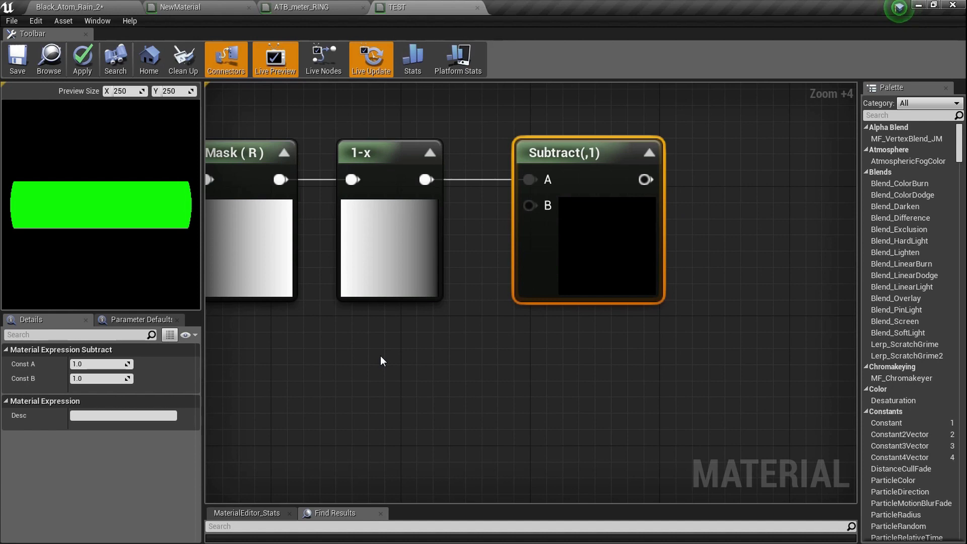
left_click(380, 356)
right_click(392, 365)
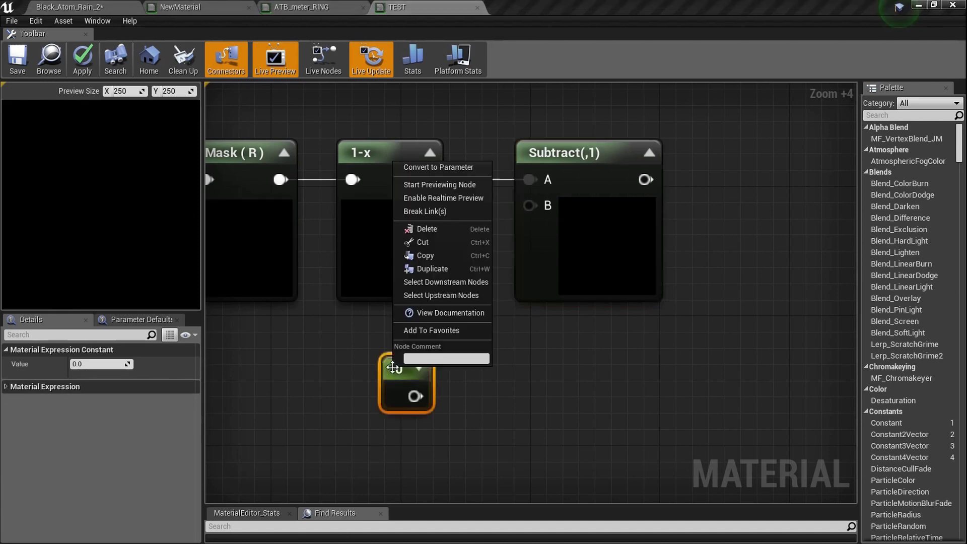
left_click(471, 173)
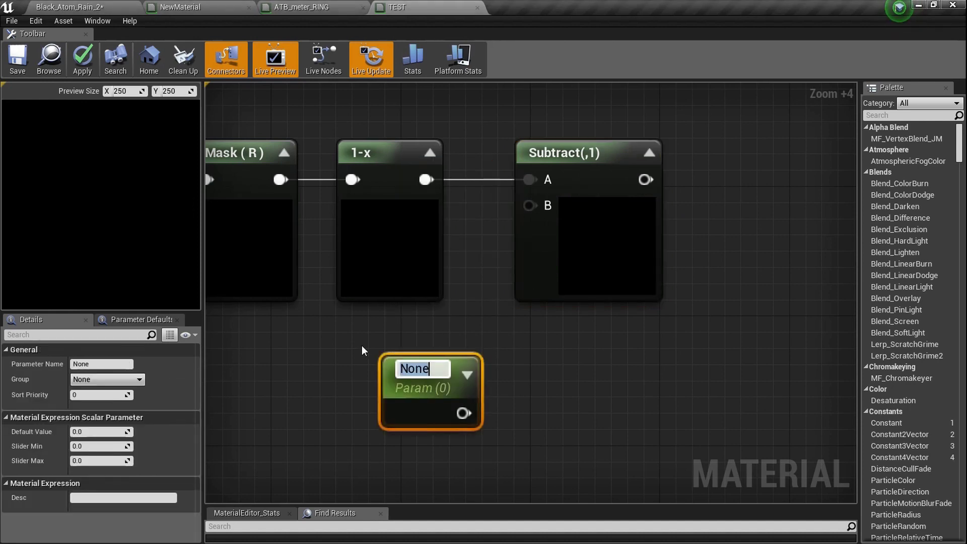
type("Health Maount")
key("Return")
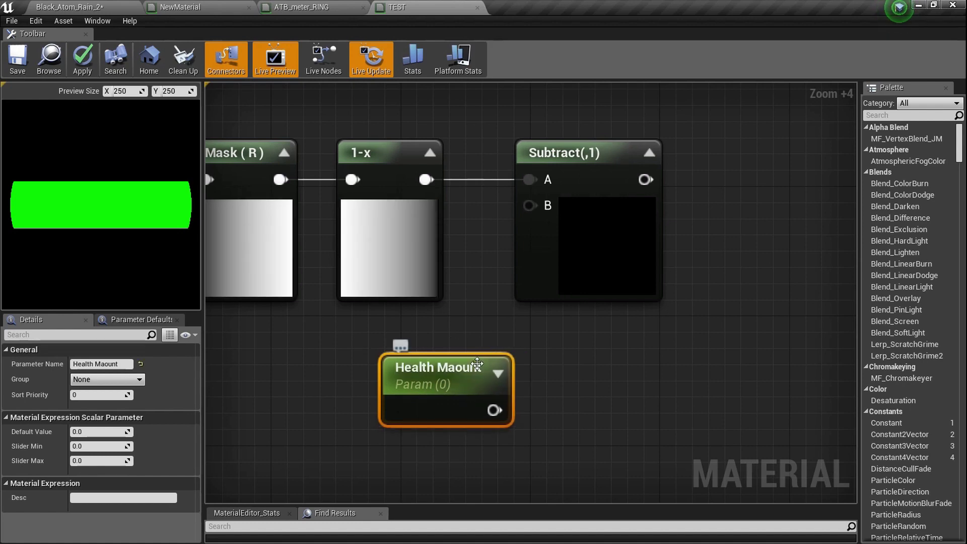
left_click_drag(444, 388, 352, 398)
double_click(364, 381)
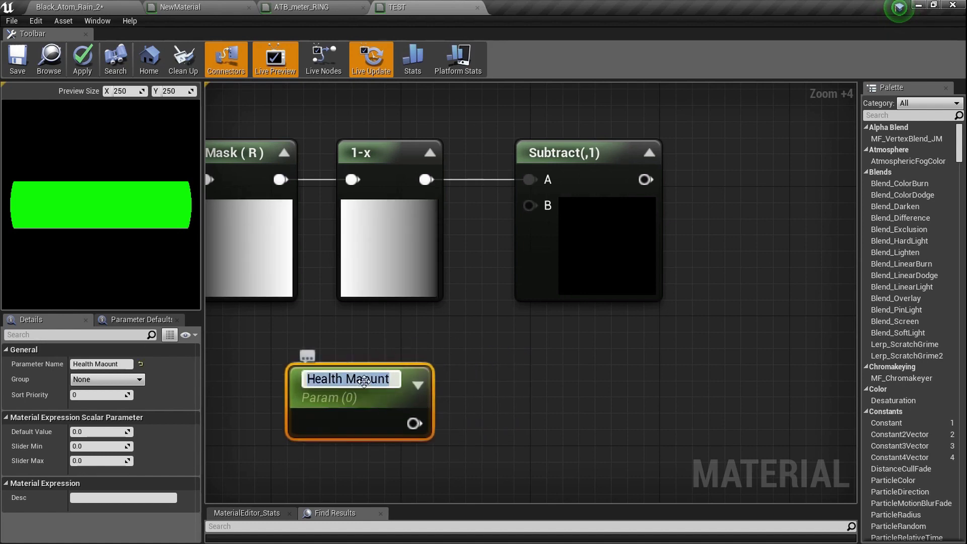
type("Health Amount")
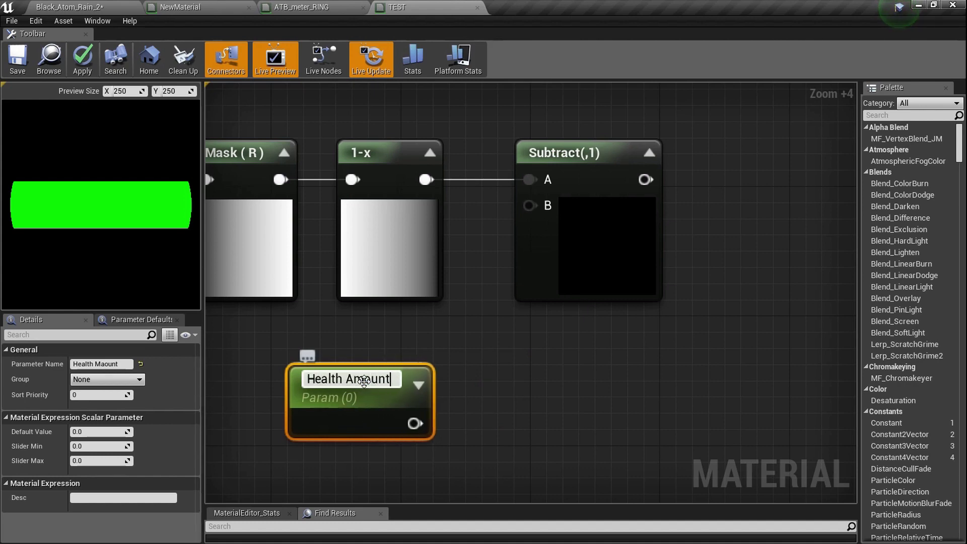
key("Return")
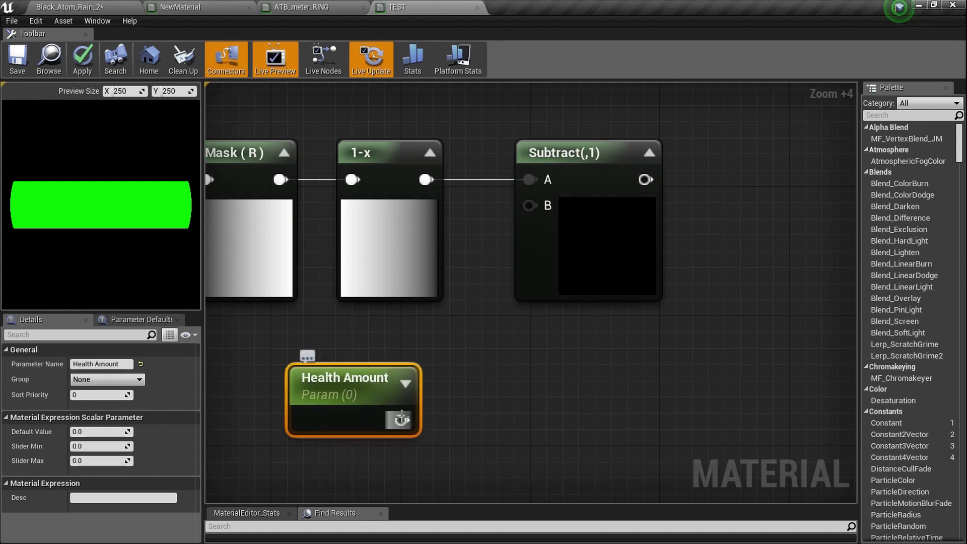
- Connect the Health Amount parameter to the Subtract node's B input and set its default value to 1
left_click_drag(401, 420, 529, 205)
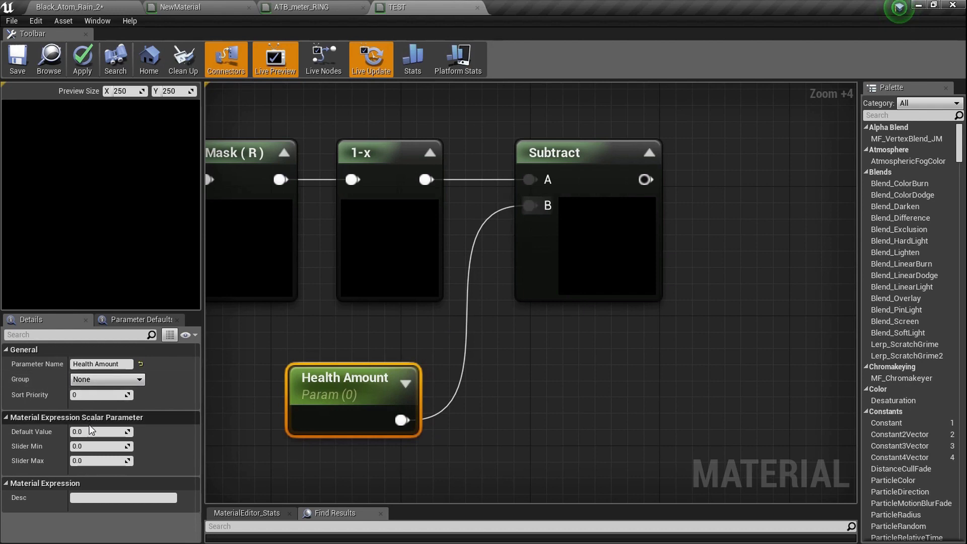
left_click(95, 430)
type("1")
key("Return")
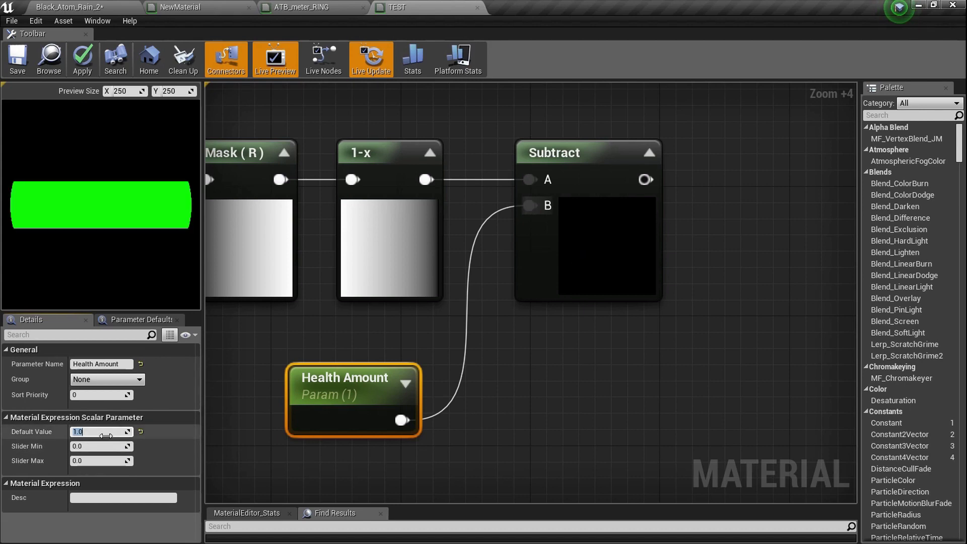
- Set Health Amount's default value to 0 and check the Subtract node's preview
type("0")
key("Return")
right_click_drag(634, 235, 453, 279)
scroll(447, 276, "down", 5)
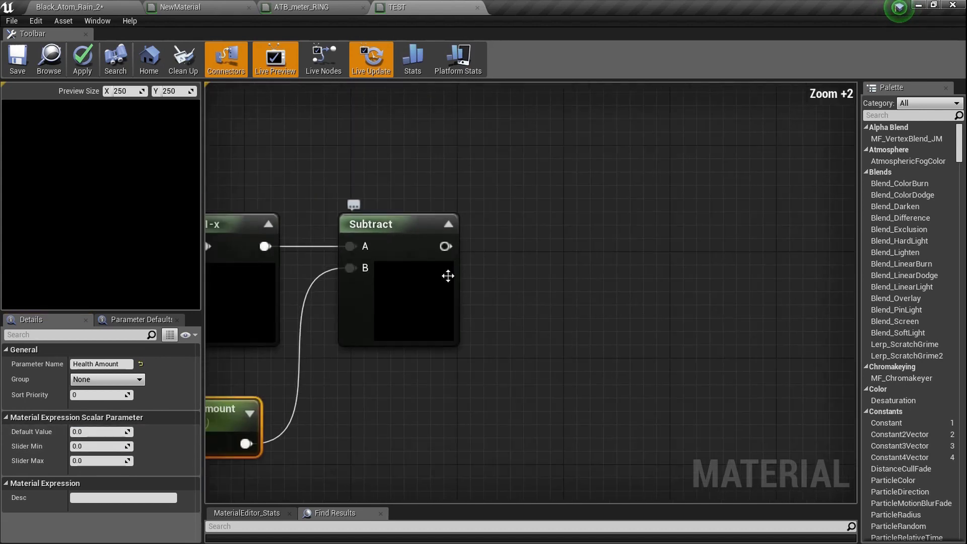
- Set Health Amount's default value to 0.5 and check the Subtract node's preview
mouse_move(615, 193)
right_mouse_down()
mouse_move(566, 283)
mouse_move(618, 195)
right_mouse_up()
scroll(509, 228, "up", 1)
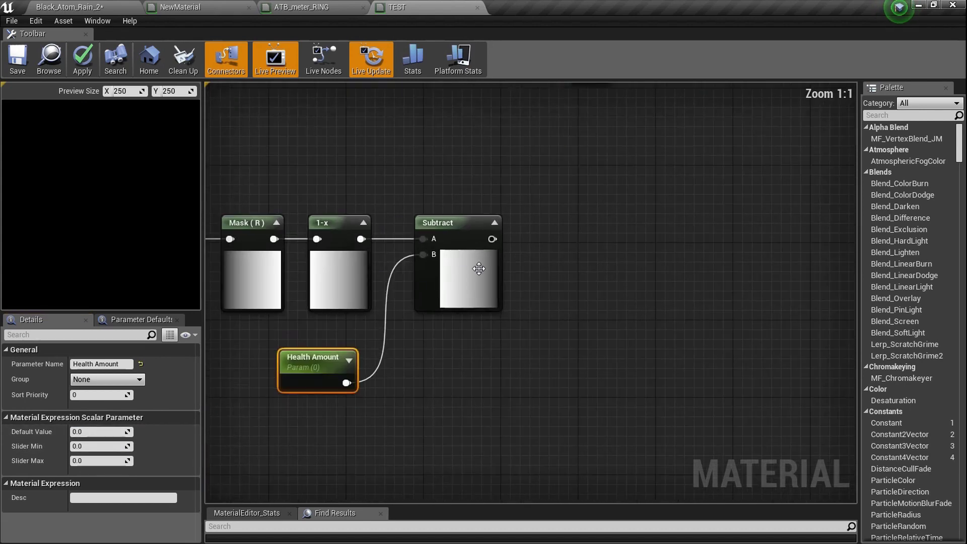
left_click(102, 427)
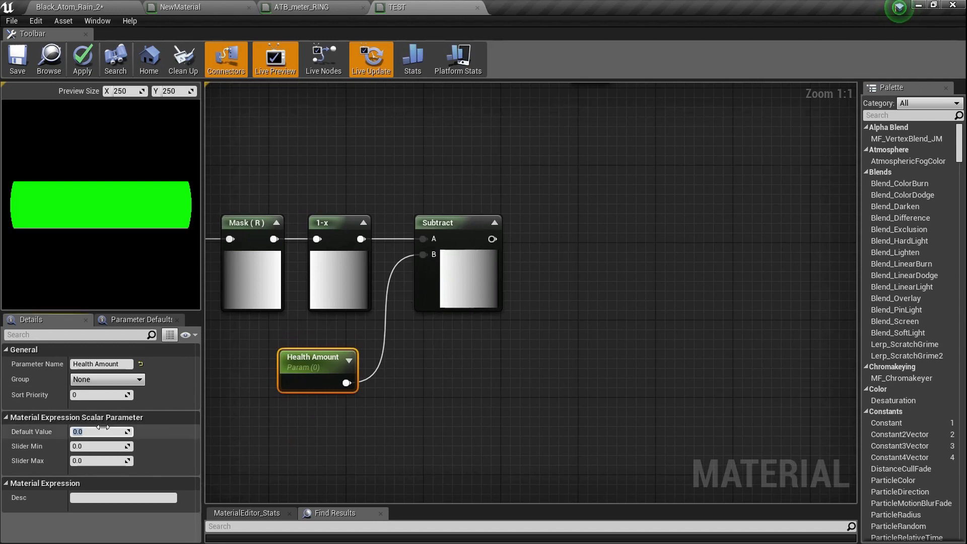
type("0.5")
key("Return")
scroll(386, 241, "up", 4)
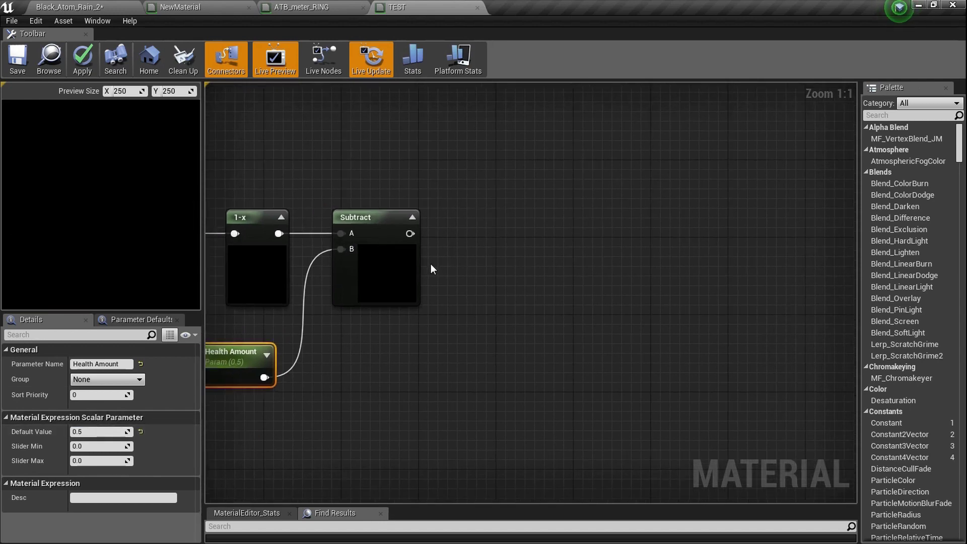
scroll(382, 276, "down", 1)
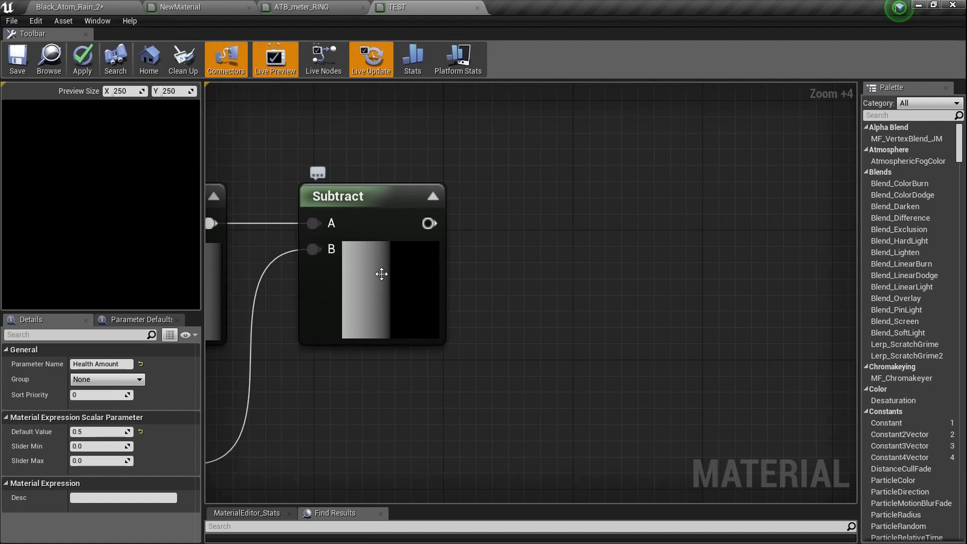
scroll(381, 273, "down", 4)
scroll(382, 273, "down", 3)
scroll(422, 310, "up", 2)
scroll(423, 307, "down", 5)
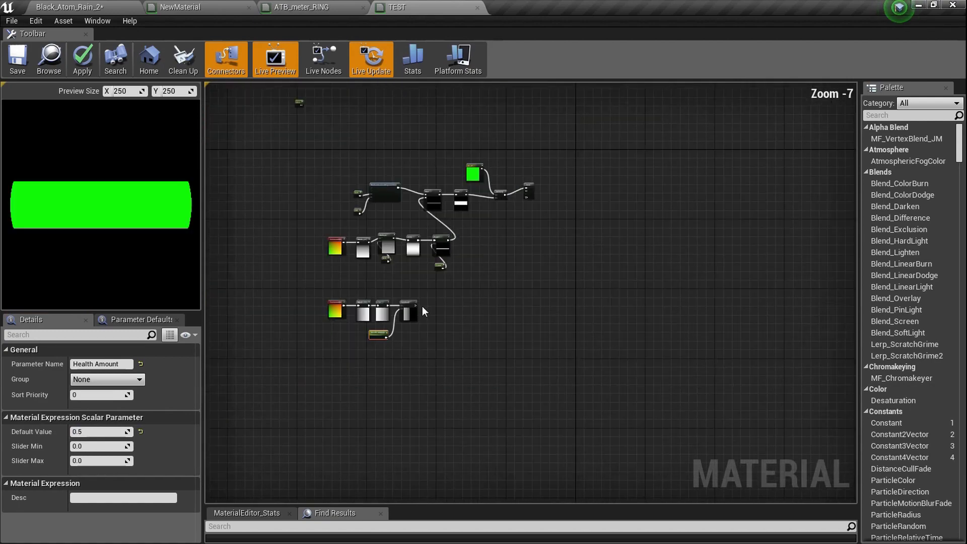
- Move the TEST output node down beside the lower node chains and connect the Subtract output to its Opacity input
scroll(529, 201, "up", 3)
left_click(528, 272)
scroll(549, 282, "up", 2)
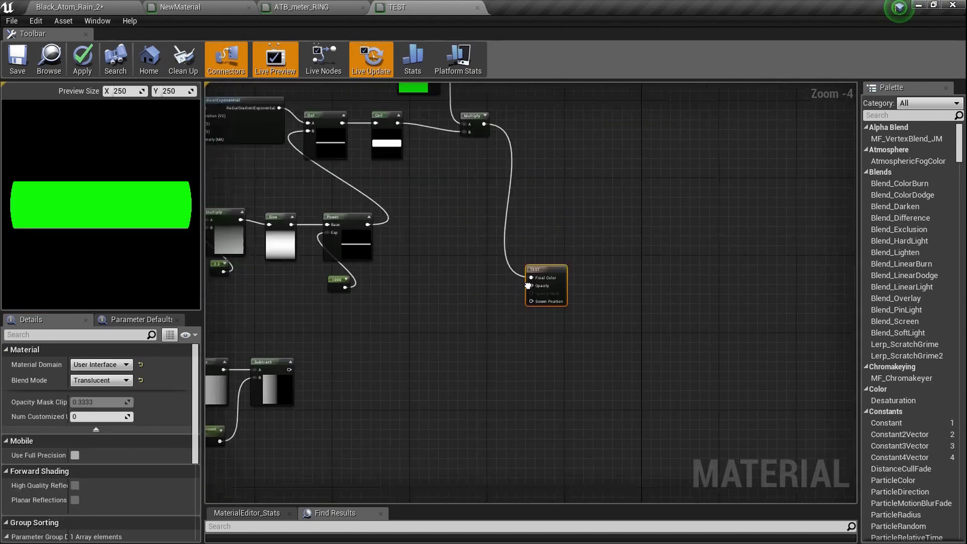
scroll(297, 361, "up", 2)
left_click_drag(363, 275, 757, 111)
right_click_drag(293, 276, 427, 239)
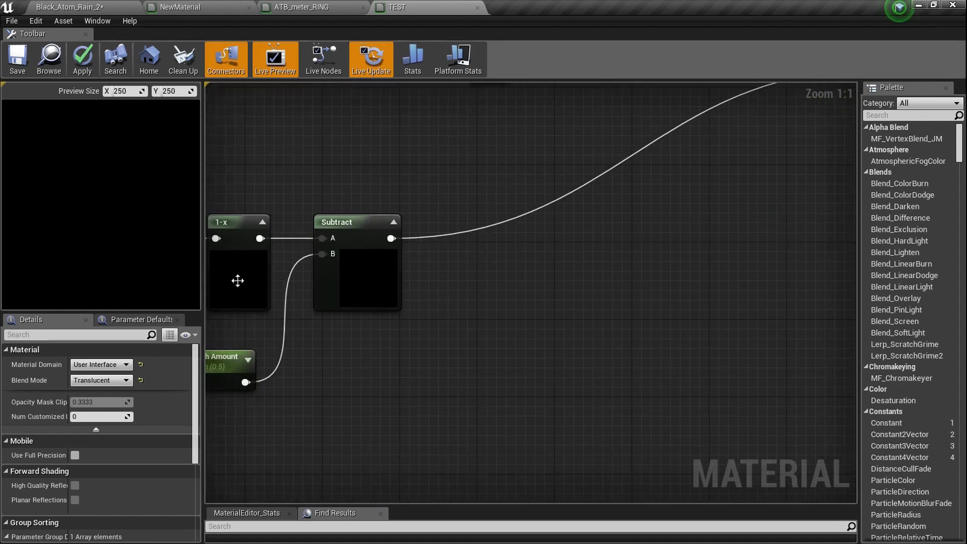
mouse_move(342, 351)
right_mouse_down()
mouse_move(425, 291)
mouse_move(368, 342)
mouse_move(391, 354)
right_mouse_up()
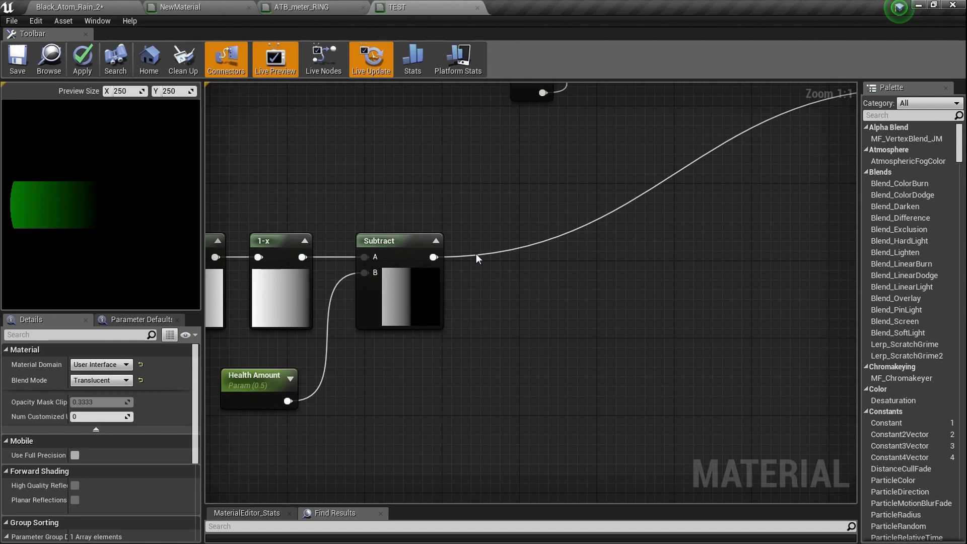
- Add a Ceil node fed by the Subtract node's output and check its preview
left_click_drag(432, 258, 516, 252)
type("ceil")
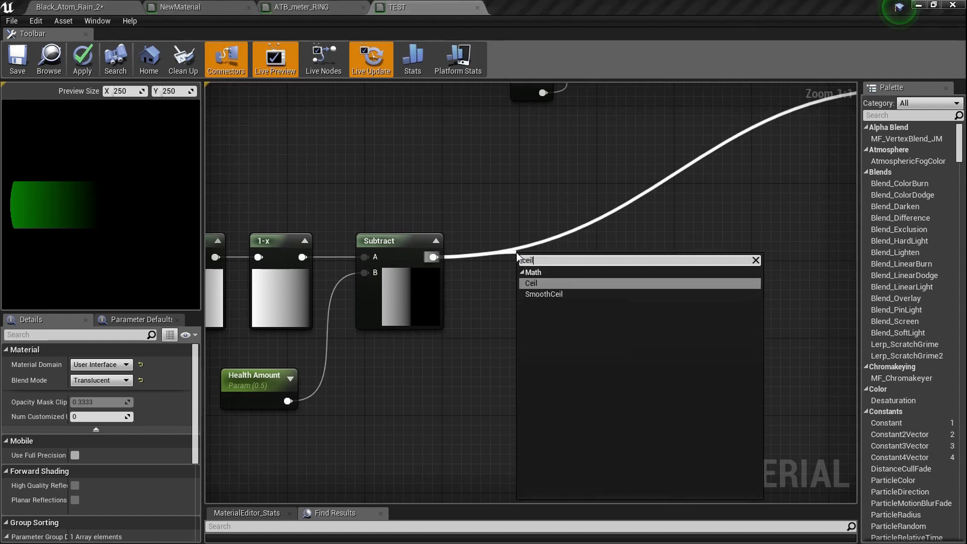
key("Return")
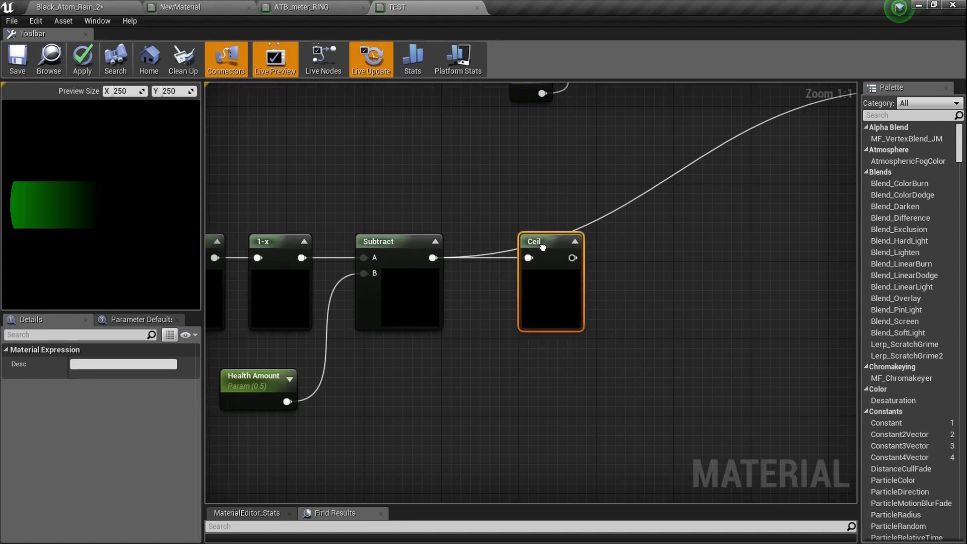
scroll(536, 263, "up", 4)
scroll(612, 348, "down", 4)
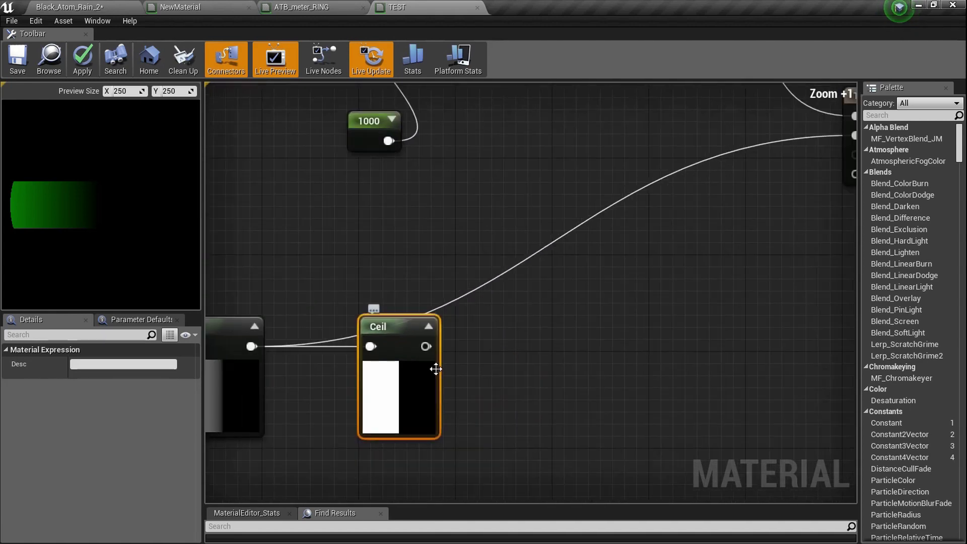
- Connect the Ceil node's output to the TEST node's Opacity input, replacing the direct Subtract connection
left_click_drag(431, 352, 737, 150)
scroll(746, 189, "up", 1)
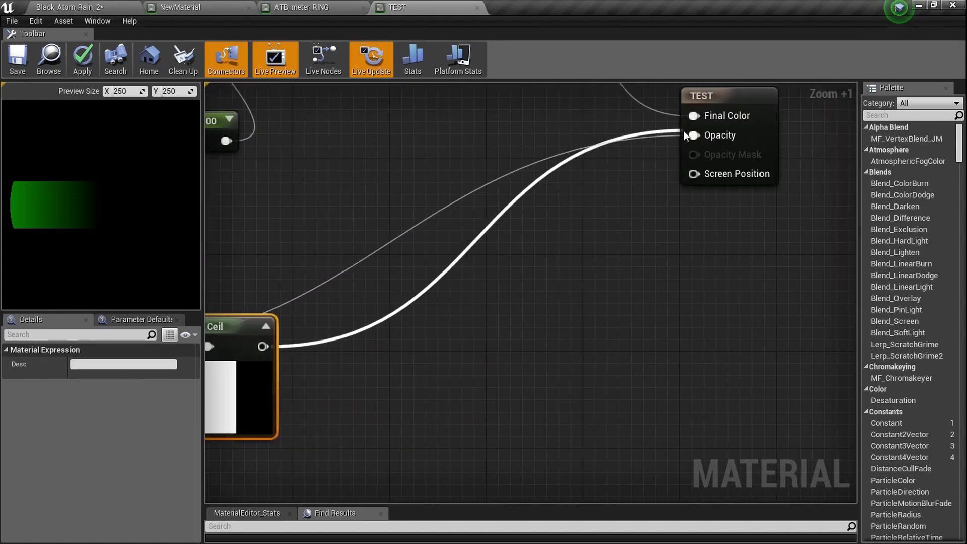
left_click_drag(684, 132, 689, 133)
scroll(581, 222, "down", 2)
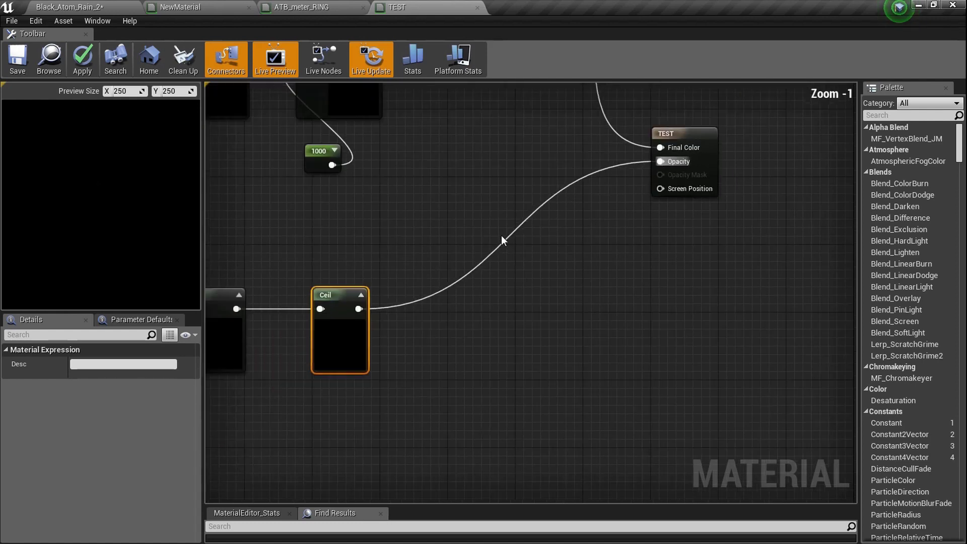
mouse_move(502, 236)
right_mouse_down()
mouse_move(603, 211)
mouse_move(572, 338)
right_mouse_up()
mouse_move(488, 304)
right_mouse_down()
mouse_move(503, 274)
mouse_move(624, 151)
right_mouse_up()
right_click_drag(491, 324, 556, 248)
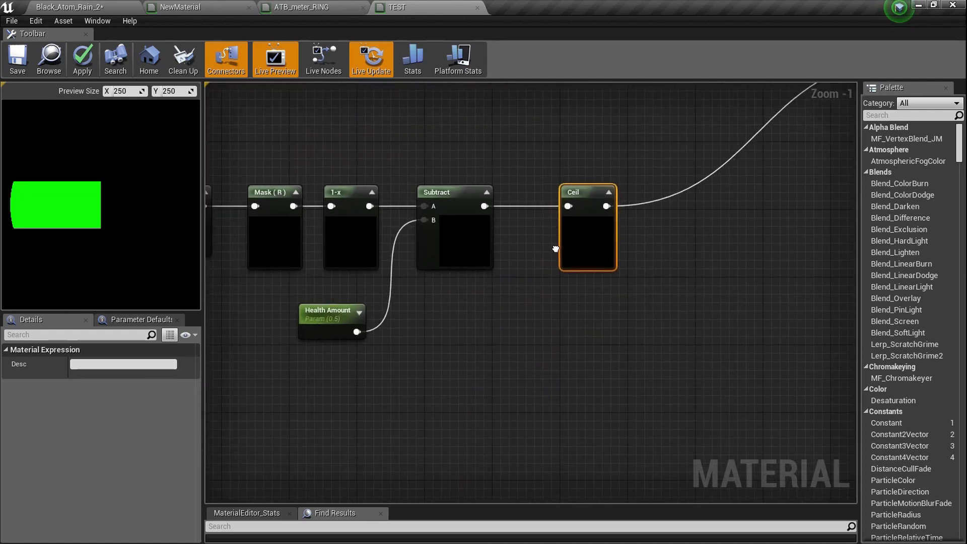
- Test the bar's fill by setting Health Amount's default value to 0 and to 1
scroll(385, 304, "up", 4)
left_click(288, 331)
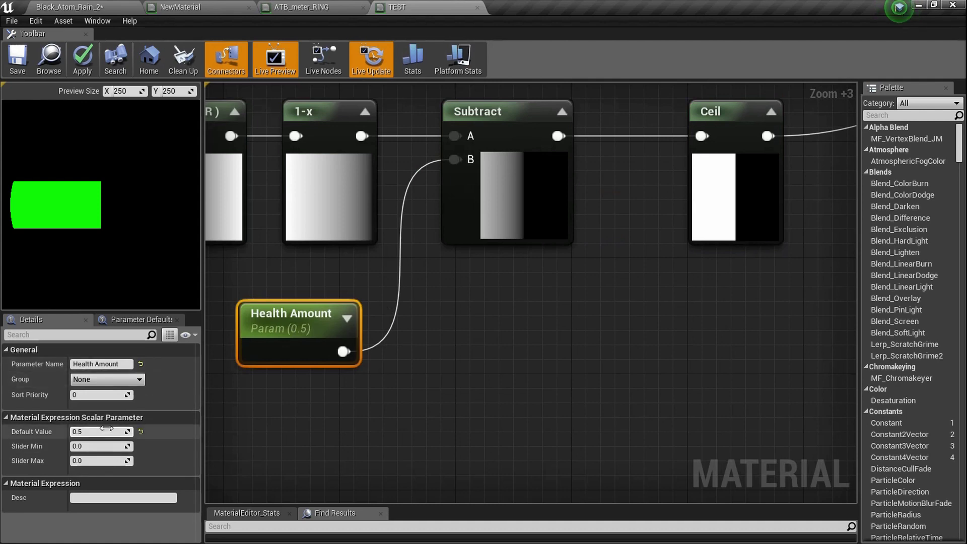
type("0")
key("Return")
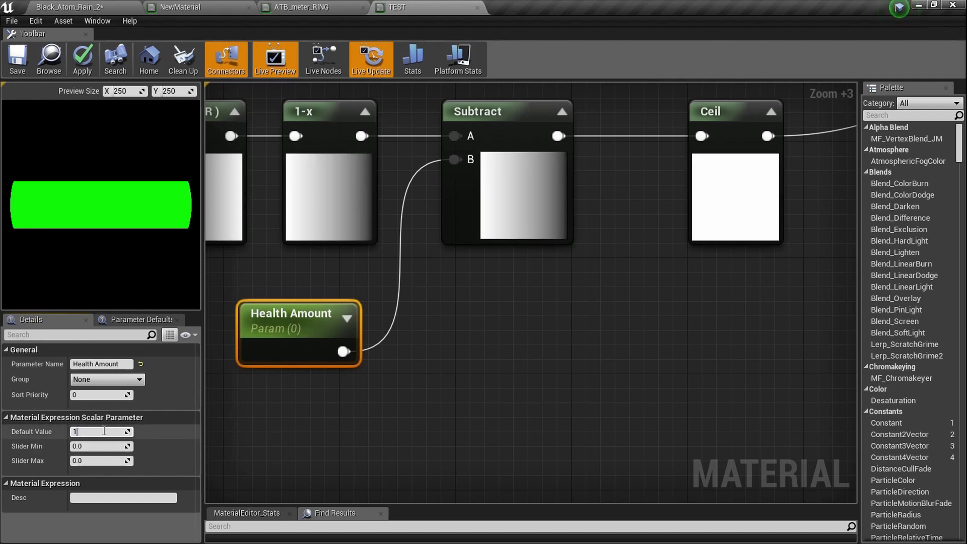
key("Return")
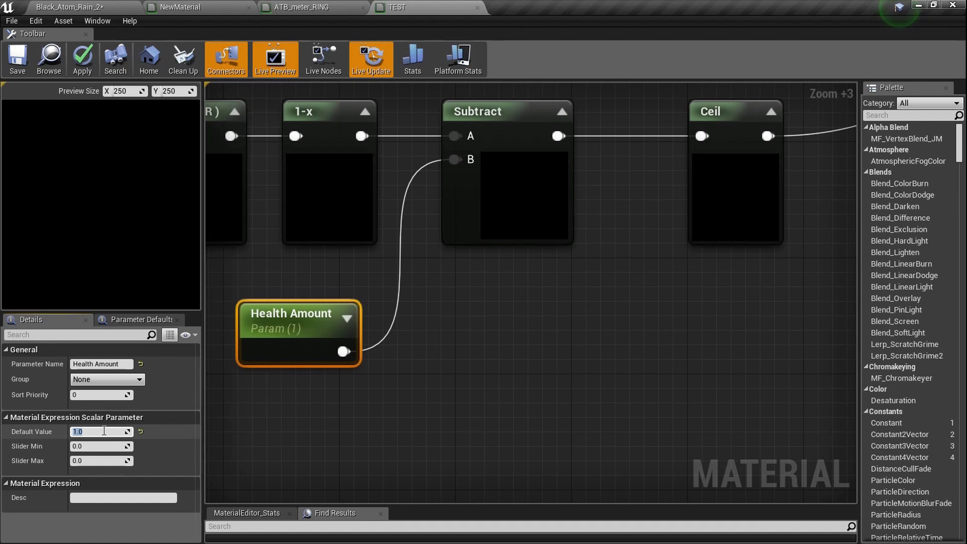
left_click(312, 418)
- Move Health Amount away from the Subtract node and insert a OneMinus node between it and Subtract's B input
scroll(335, 381, "down", 2)
right_click_drag(334, 382, 453, 376)
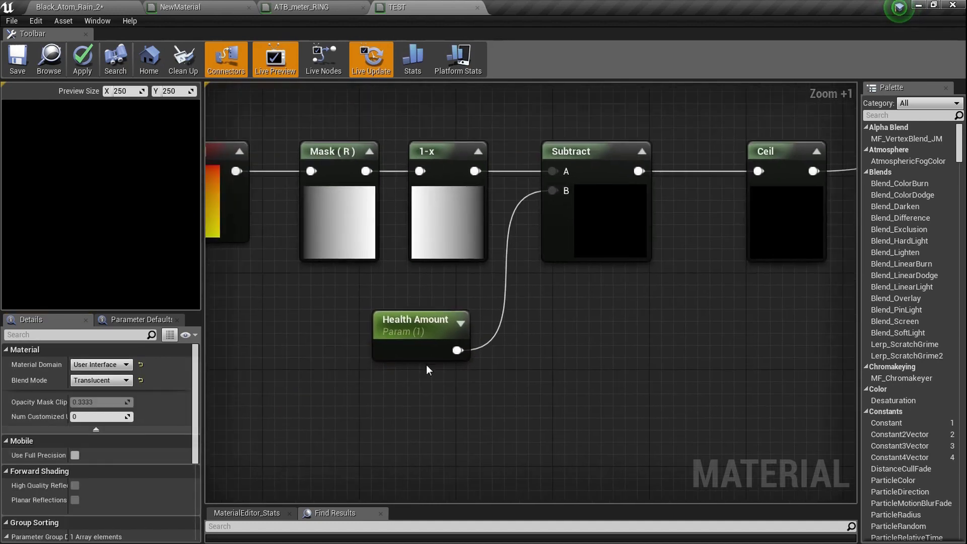
mouse_move(437, 338)
left_mouse_down()
mouse_move(350, 362)
mouse_move(422, 376)
left_mouse_up()
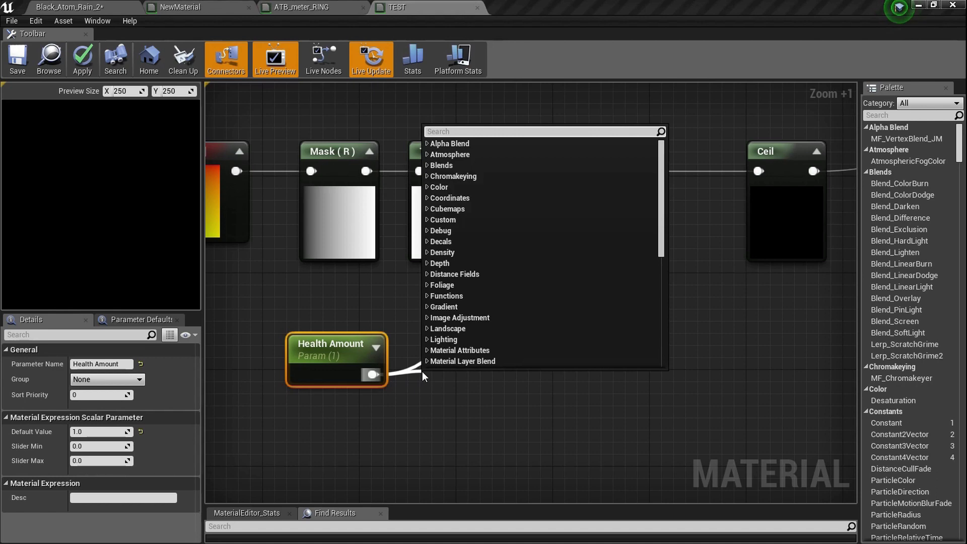
type("onemits")
key("BackSpace")
key("BackSpace")
key("BackSpace")
key("BackSpace")
key("BackSpace")
key("BackSpace")
key("BackSpace")
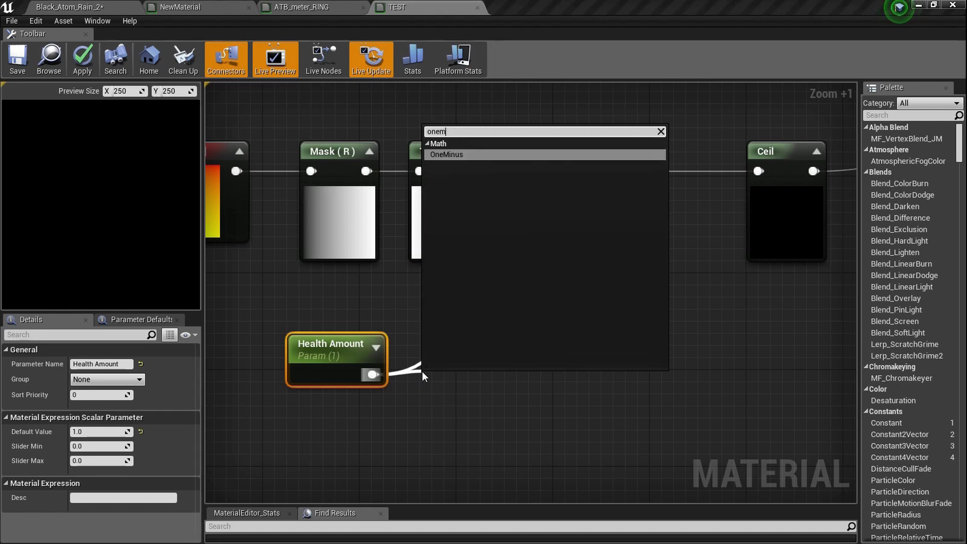
type("i")
key("BackSpace")
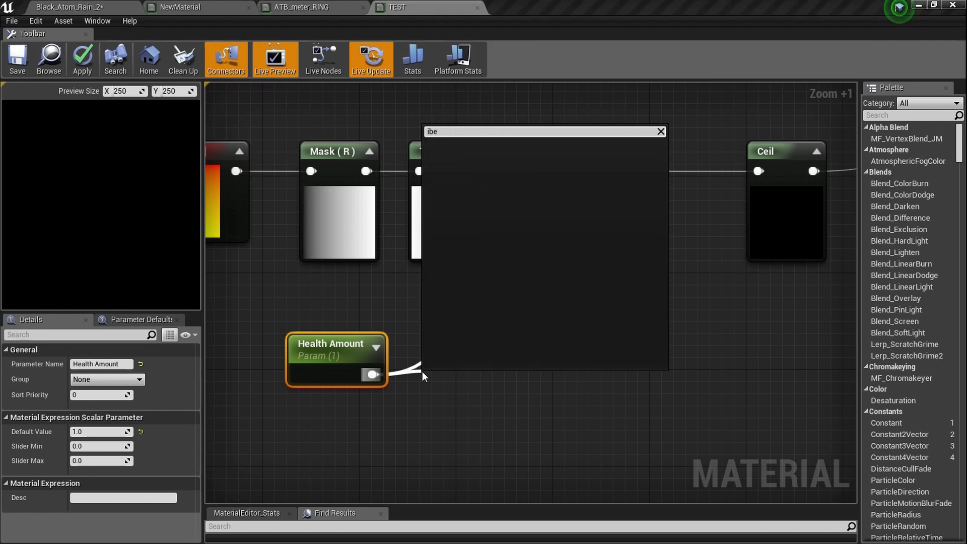
type("onemi")
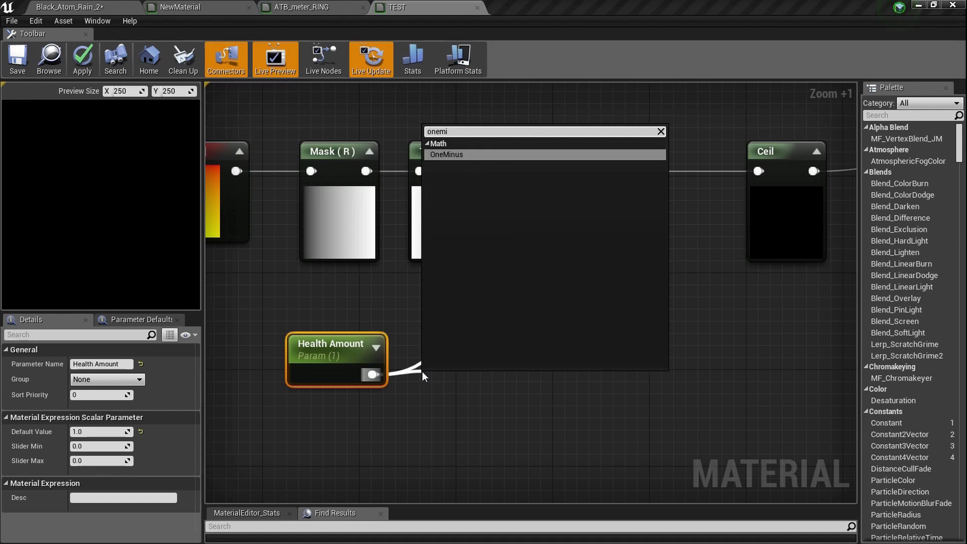
key("Return")
left_click_drag(460, 401, 554, 191)
left_click_drag(440, 383, 476, 345)
- Test the inverted fill by setting Health Amount's default value to 0 and to 0.5
left_click(347, 362)
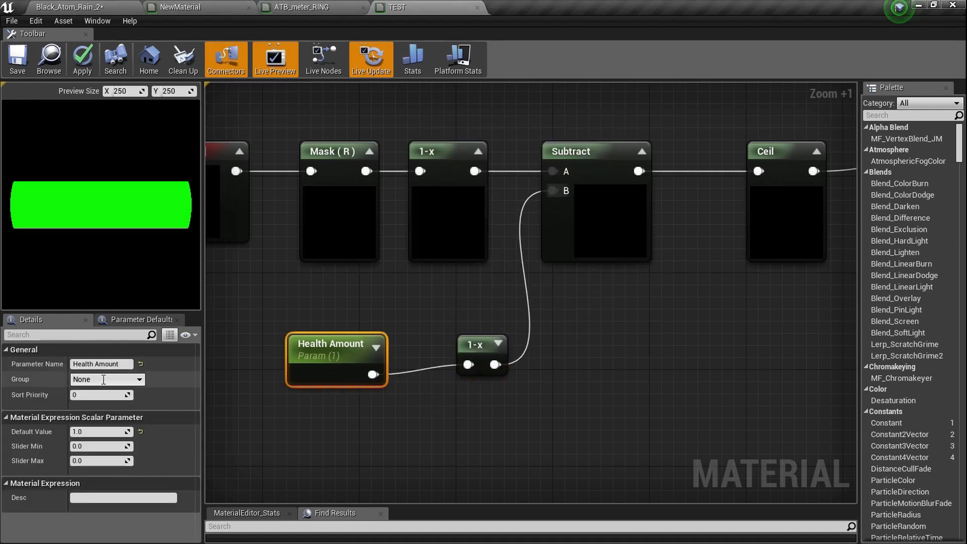
left_click(109, 431)
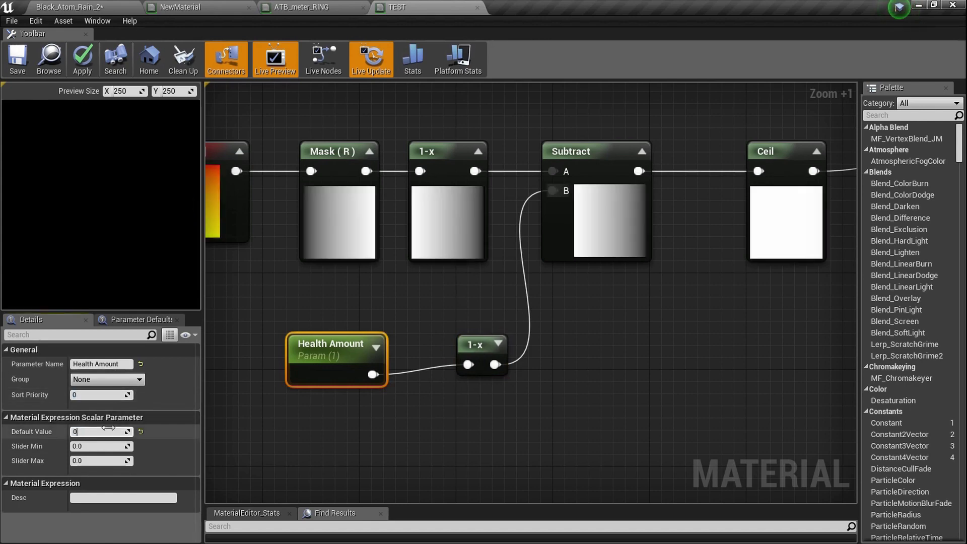
key("Return")
right_click_drag(647, 267, 567, 267)
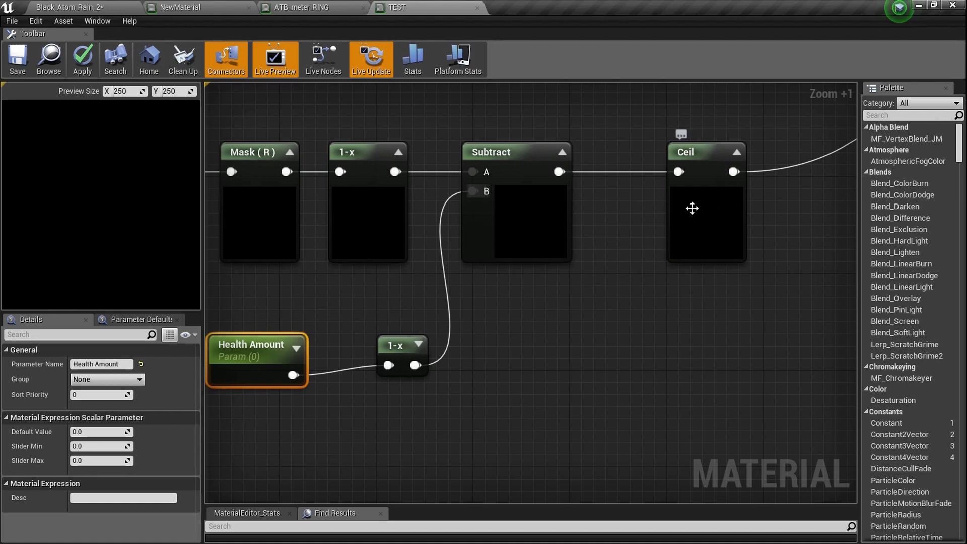
left_click(117, 428)
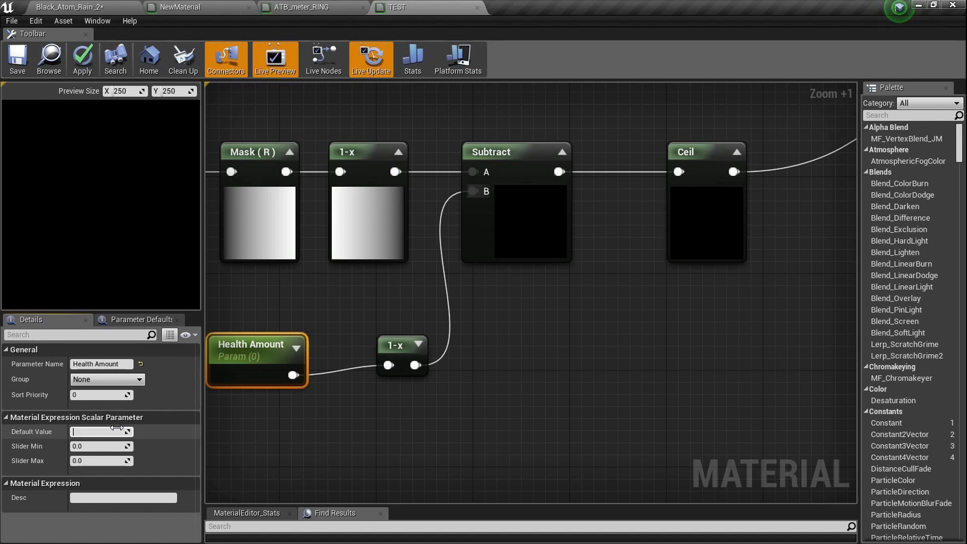
type("0.5")
key("Return")
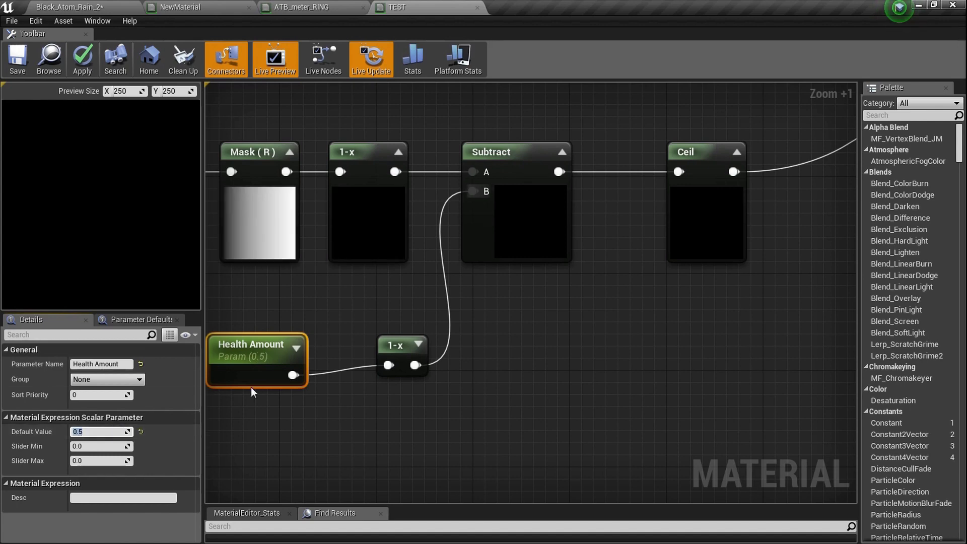
scroll(257, 387, "down", 1)
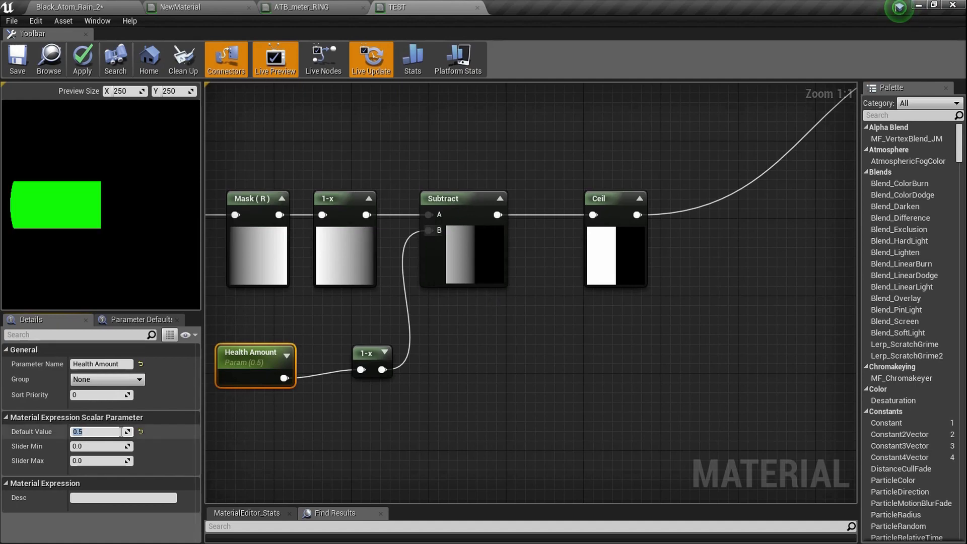
- Set Health Amount's default value to 1
type("1")
key("Return")
scroll(487, 274, "down", 5)
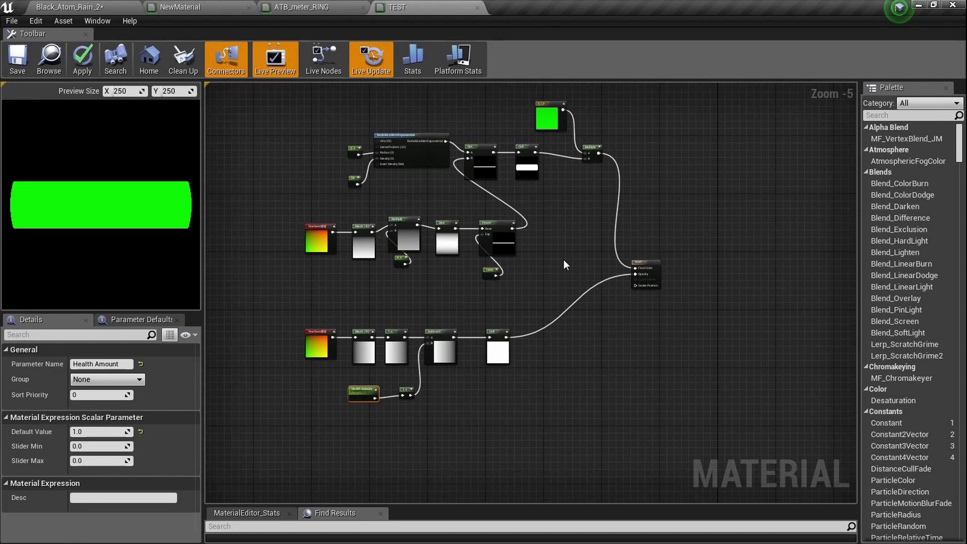
- Space out the graph by moving the green color and Multiply nodes, the health fill chain, and the bar shape nodes apart
scroll(564, 259, "down", 1)
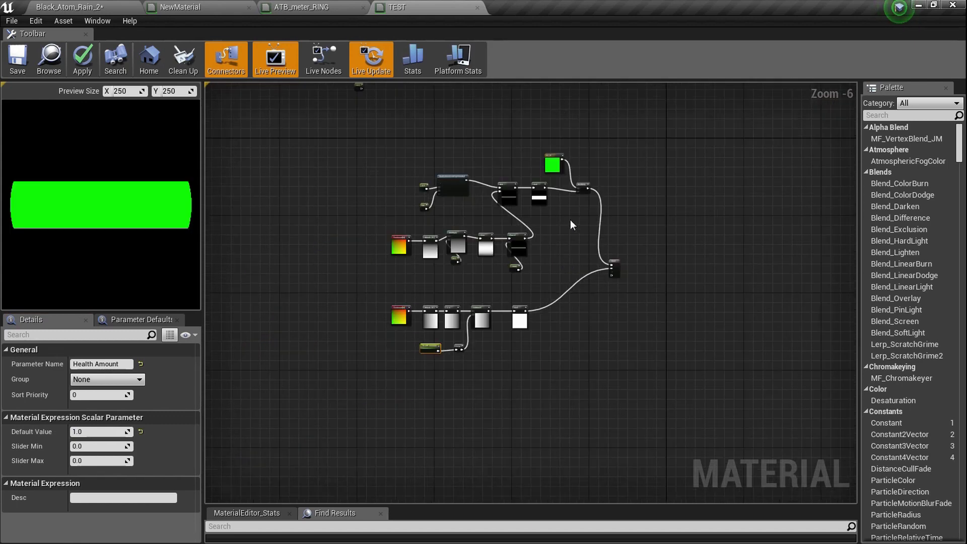
left_click_drag(594, 207, 593, 153)
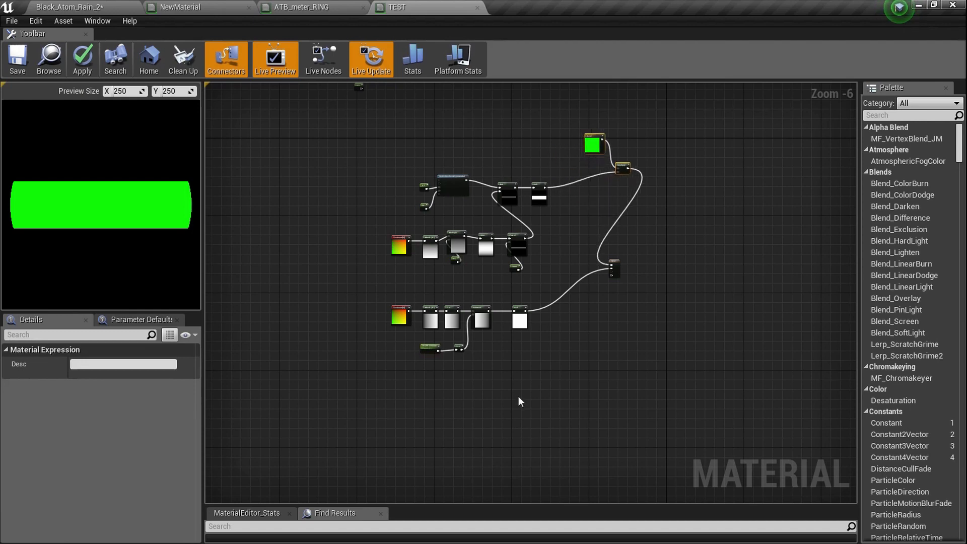
left_click_drag(518, 395, 385, 369)
left_click(522, 280)
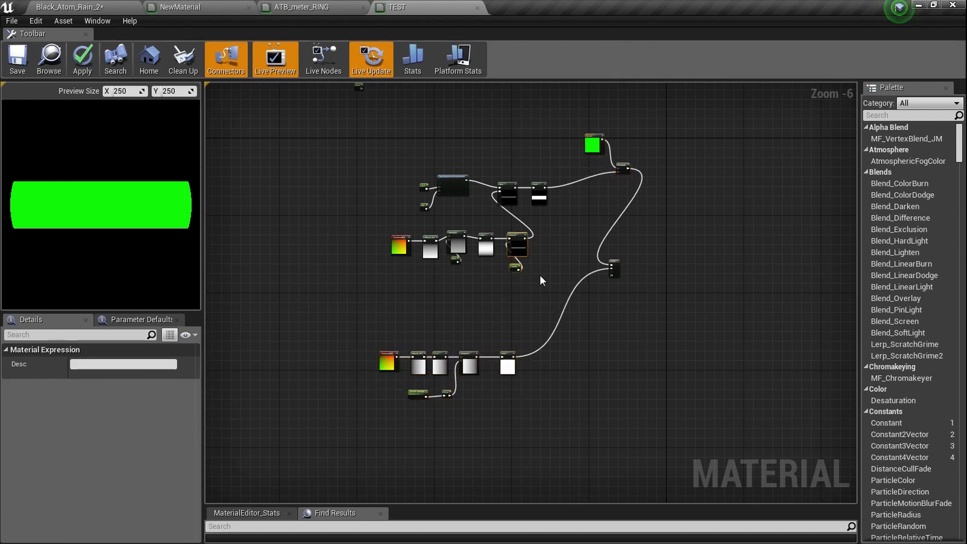
left_click_drag(540, 276, 387, 172)
left_click_drag(463, 187, 408, 170)
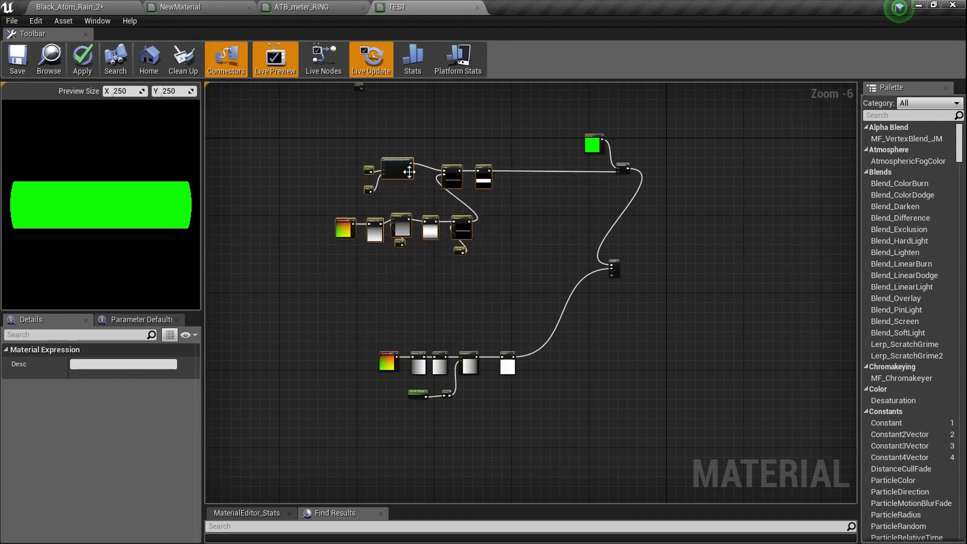
- Delete the unconnected 0.5 constant above the RadialGradientExponential node
scroll(380, 108, "up", 3)
left_click_drag(360, 251, 294, 183)
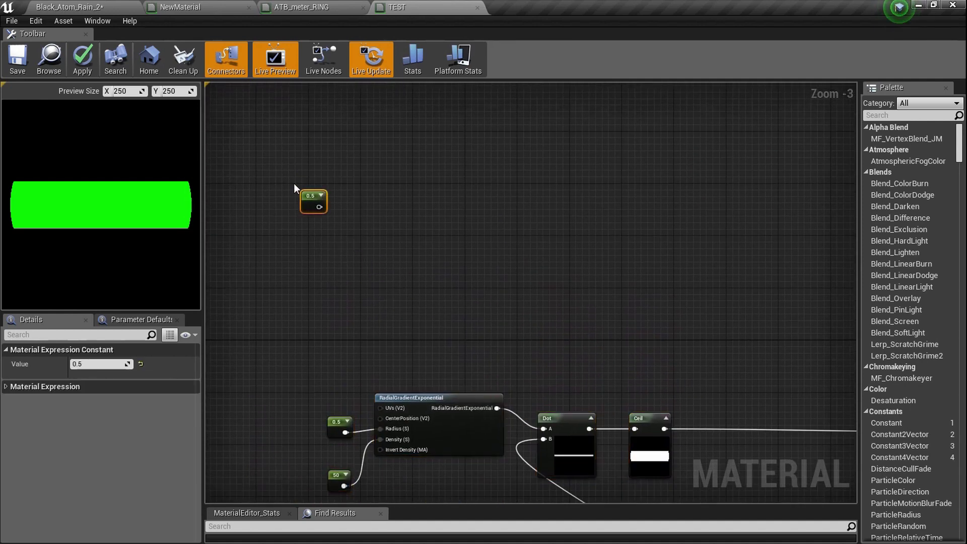
key("Delete")
scroll(397, 263, "down", 3)
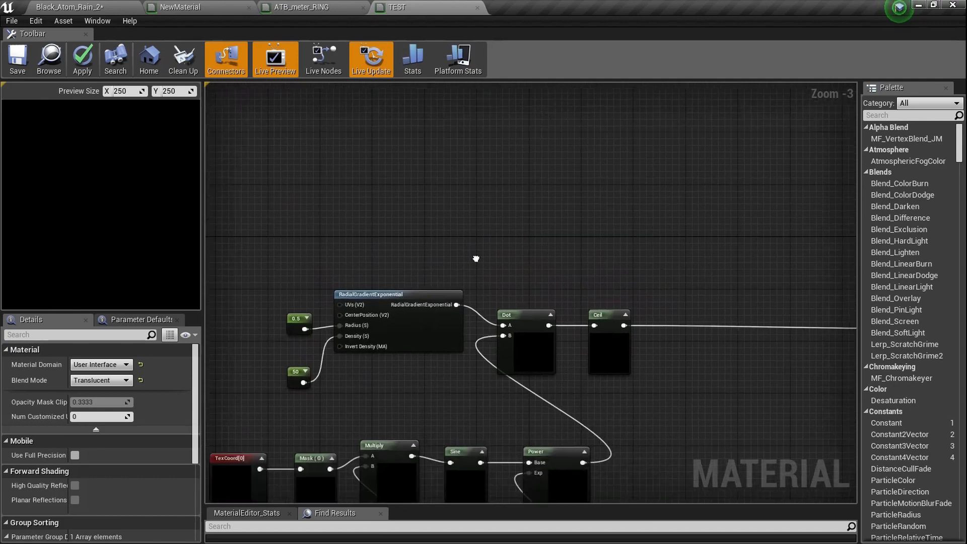
- Move the bar shape nodes, from the RadialGradientExponential and TexCoord chains through Ceil, upward to free space above the health fill chain
scroll(468, 245, "up", 4)
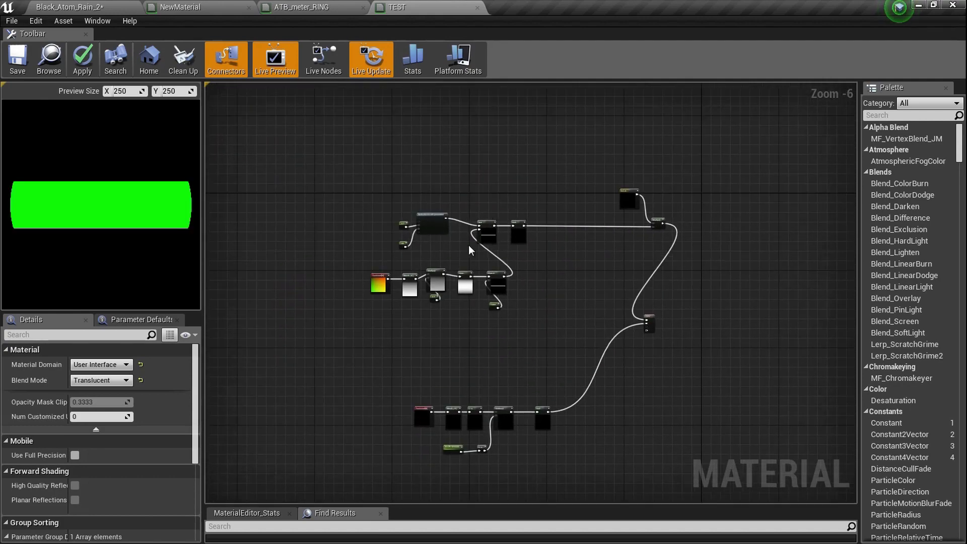
scroll(565, 240, "down", 2)
left_click_drag(598, 409, 309, 168)
left_click_drag(456, 205, 437, 176)
scroll(437, 176, "down", 2)
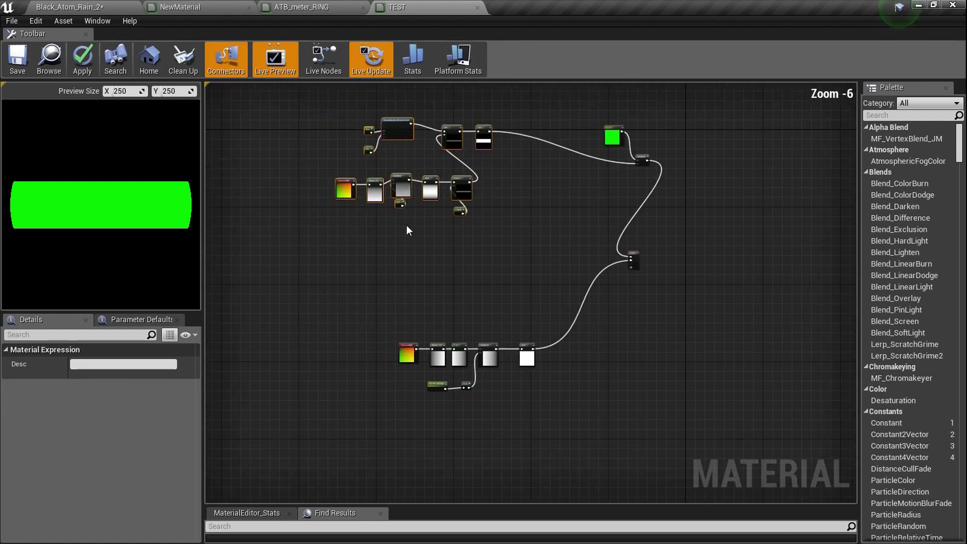
- Duplicate the bar shape nodes and place the copy between the original shape chain and the health fill chain
left_click(367, 253)
key("ctrl+v")
scroll(396, 248, "up", 2)
left_click_drag(496, 222, 544, 251)
right_click_drag(508, 237, 447, 196)
scroll(436, 247, "down", 2)
scroll(437, 246, "up", 7)
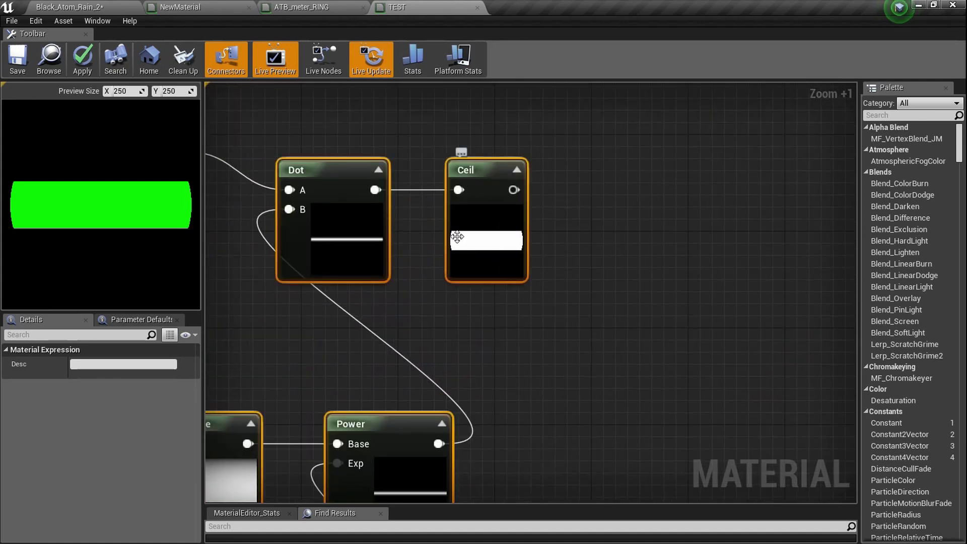
right_click_drag(457, 236, 556, 234)
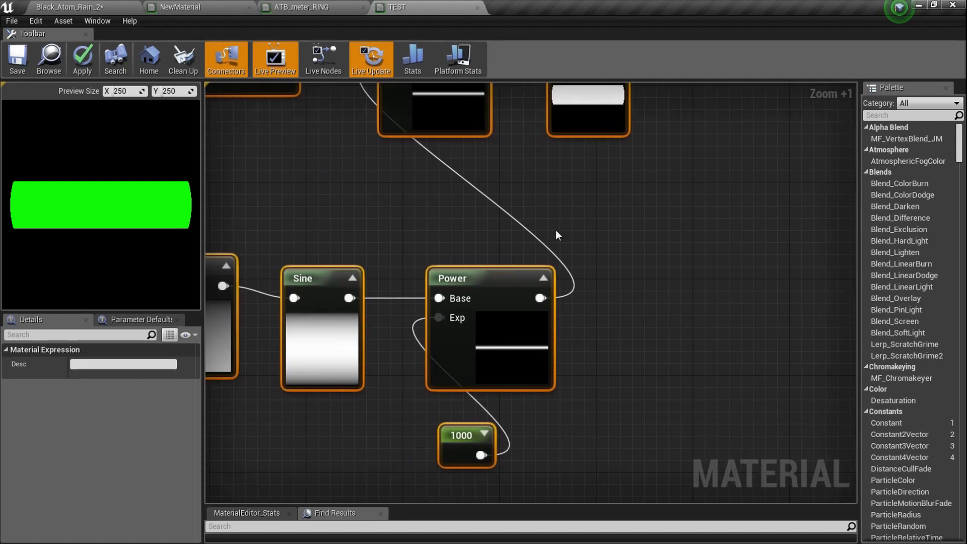
- Set the exponent constant of the copied Power node to 1200
left_click(464, 441)
left_click(117, 364)
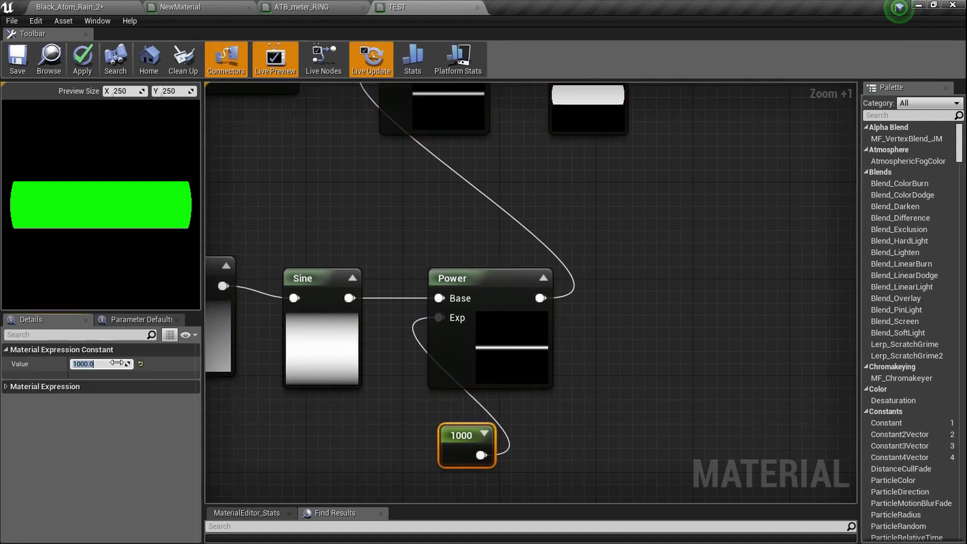
type("12")
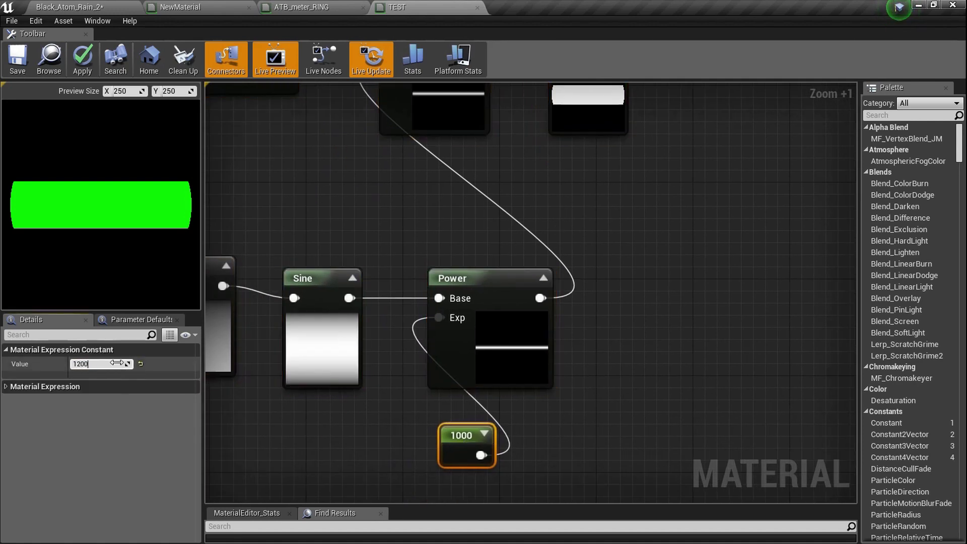
key("Return")
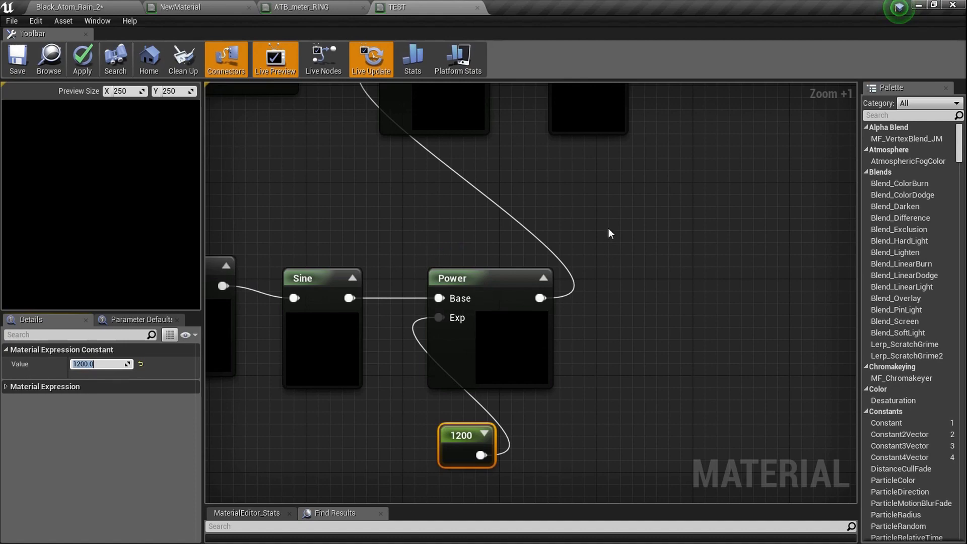
- Add a Subtract node in the empty space beyond the two Ceil nodes of the bar shapes
right_click_drag(609, 231, 492, 320)
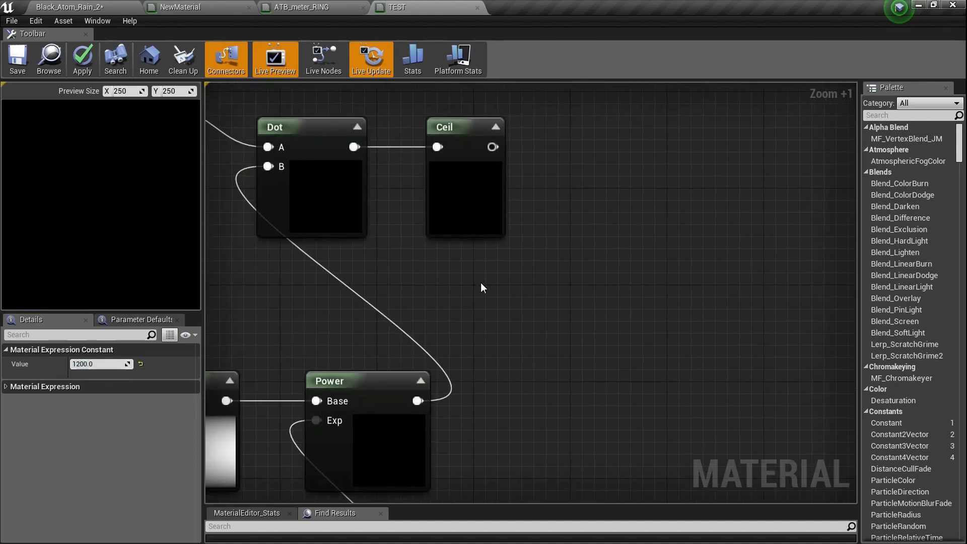
scroll(480, 283, "down", 4)
scroll(481, 282, "down", 1)
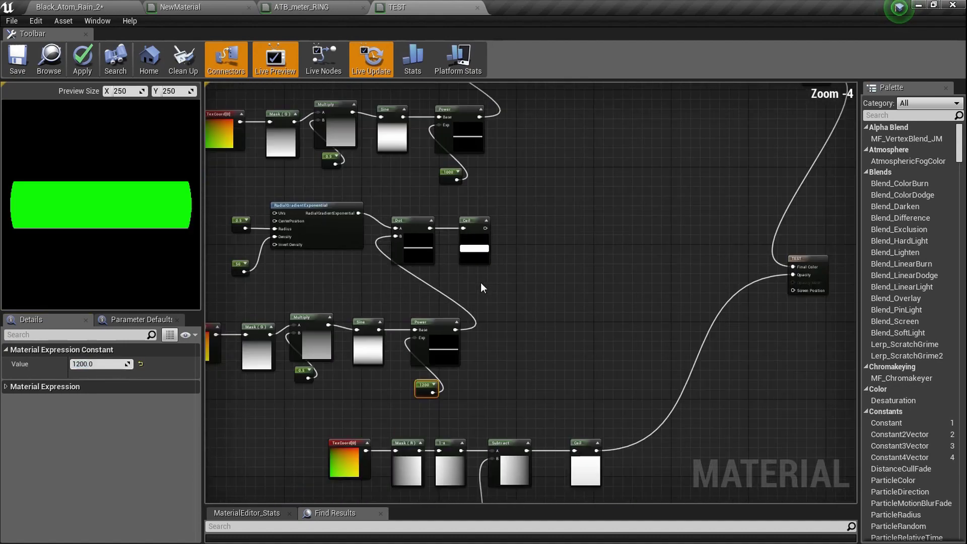
right_click_drag(480, 282, 407, 326)
scroll(445, 368, "up", 4)
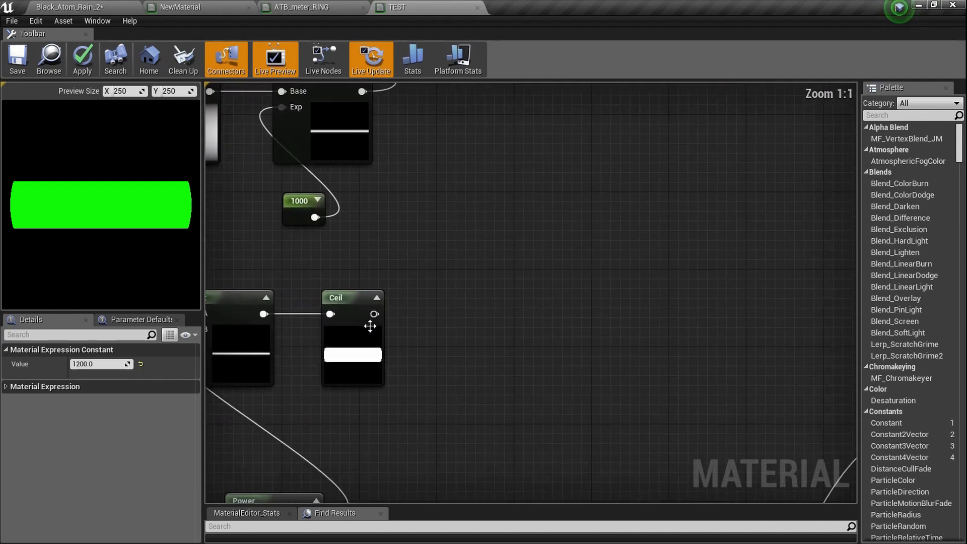
right_click(470, 283)
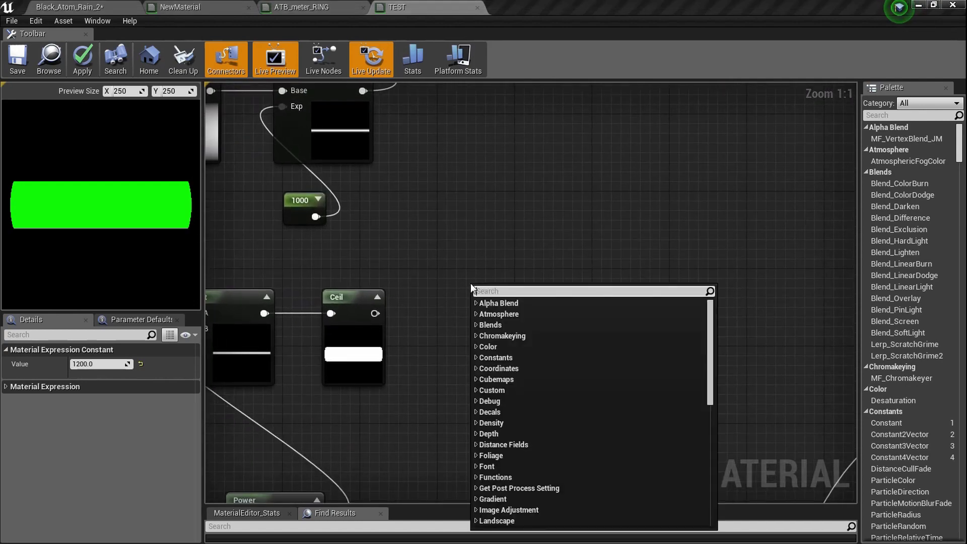
type("subtr")
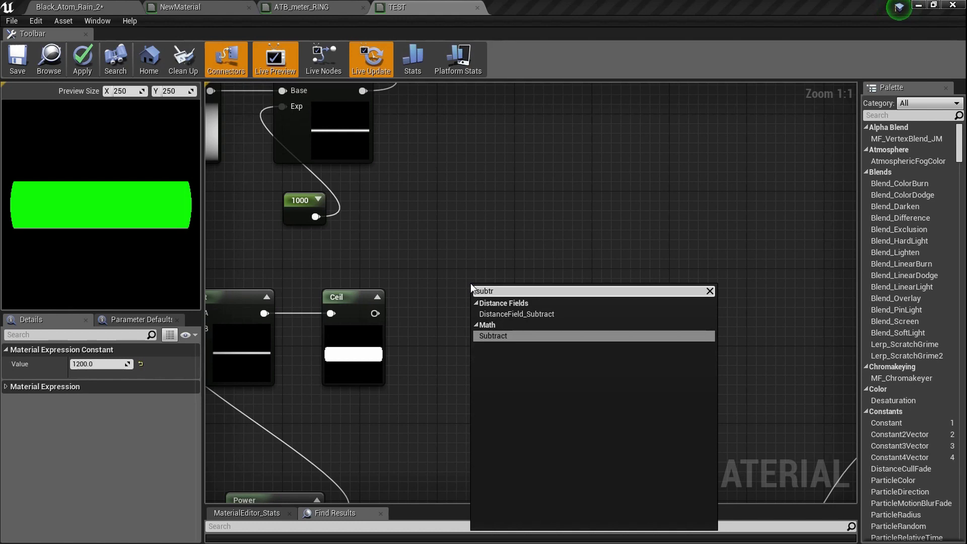
key("Return")
left_click_drag(512, 300, 567, 229)
scroll(569, 229, "down", 3)
right_click_drag(569, 228, 535, 354)
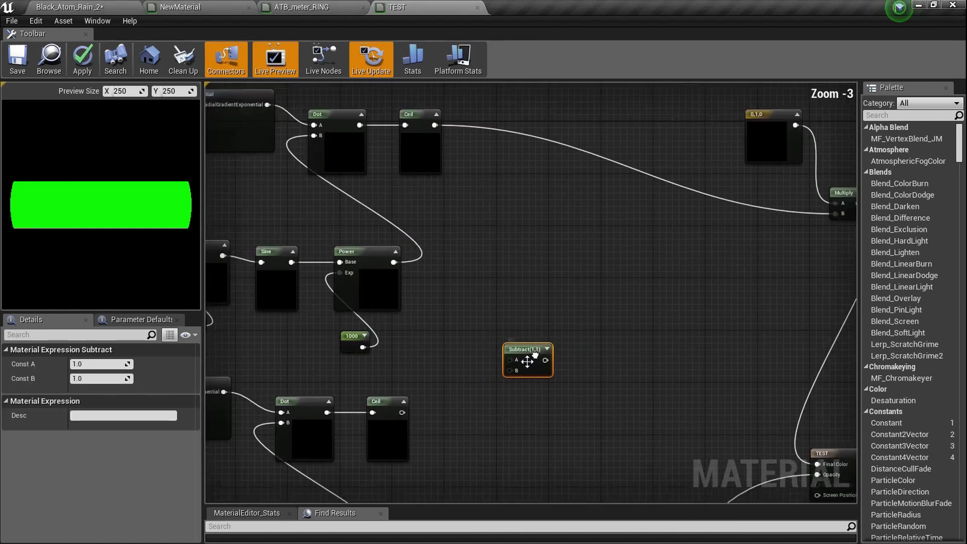
- Connect the original shape's Ceil to the new Subtract node's A input and the copied shape's Ceil to B
left_click_drag(430, 132, 504, 366)
scroll(503, 365, "up", 5)
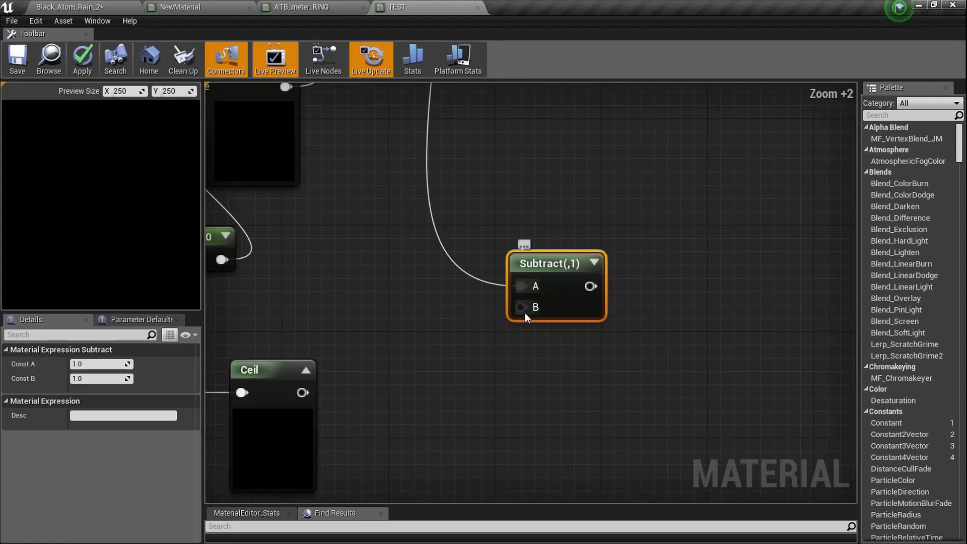
left_click_drag(524, 313, 302, 393)
scroll(407, 340, "down", 3)
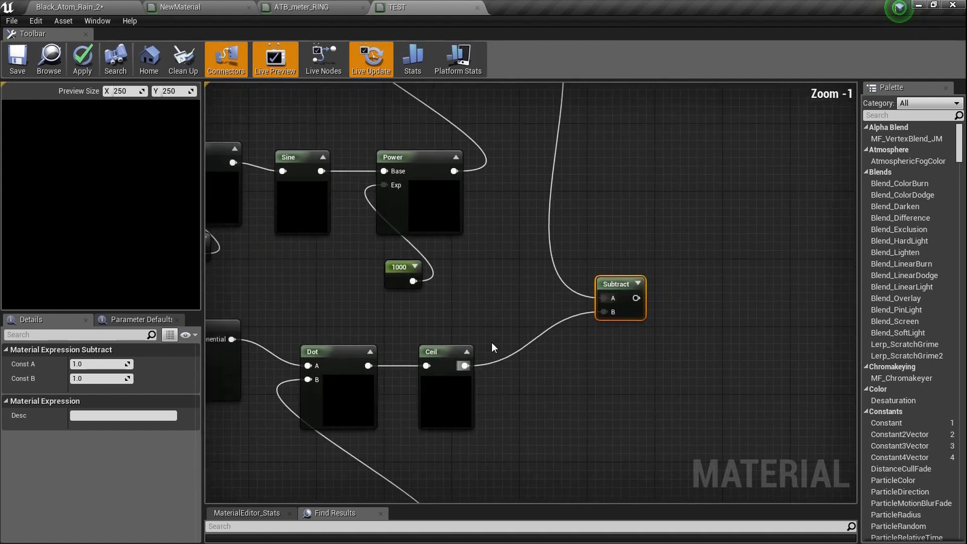
- Expand the preview of the Subtract node that combines the two bar shapes
scroll(364, 364, "up", 4)
scroll(364, 364, "down", 3)
right_click_drag(760, 272, 530, 314)
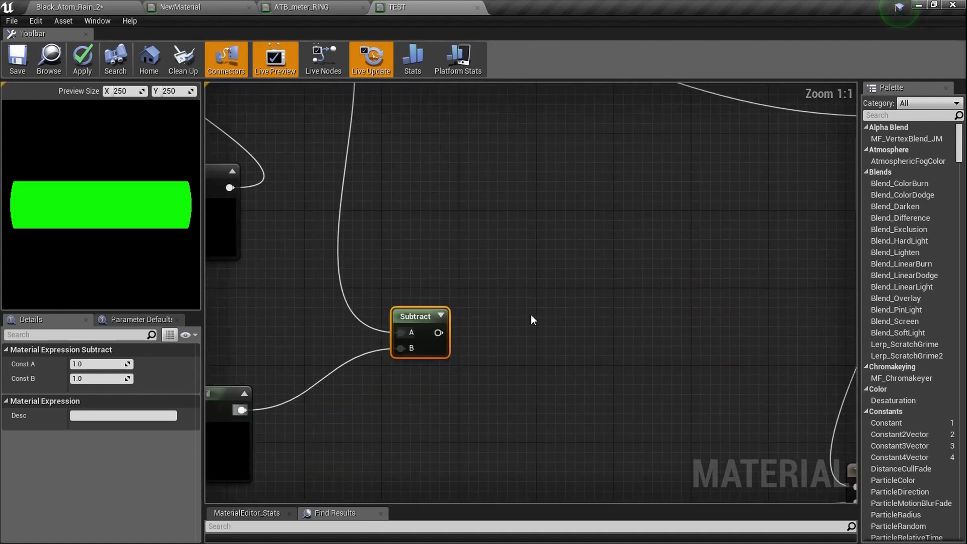
left_click(442, 315)
left_click_drag(442, 315, 522, 299)
right_click_drag(522, 299, 392, 299)
scroll(417, 328, "up", 4)
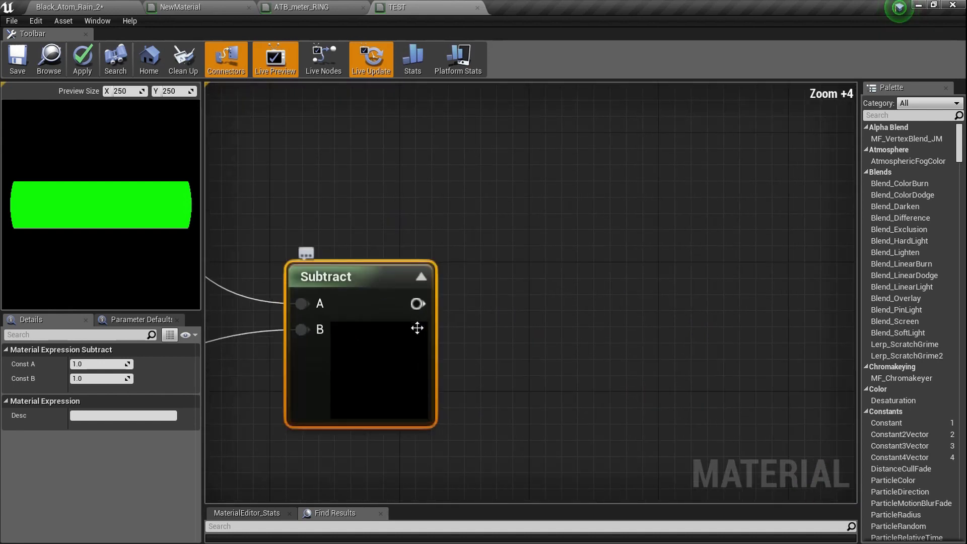
scroll(417, 328, "down", 5)
right_click_drag(417, 328, 487, 343)
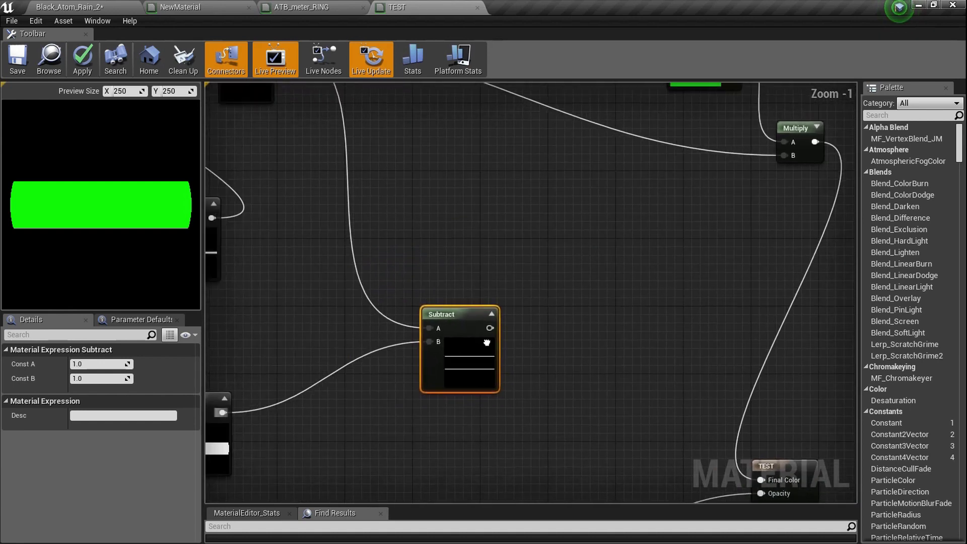
- Connect the shape Subtract node's output to the TEST material's Final Color to preview the outline
scroll(487, 343, "up", 1)
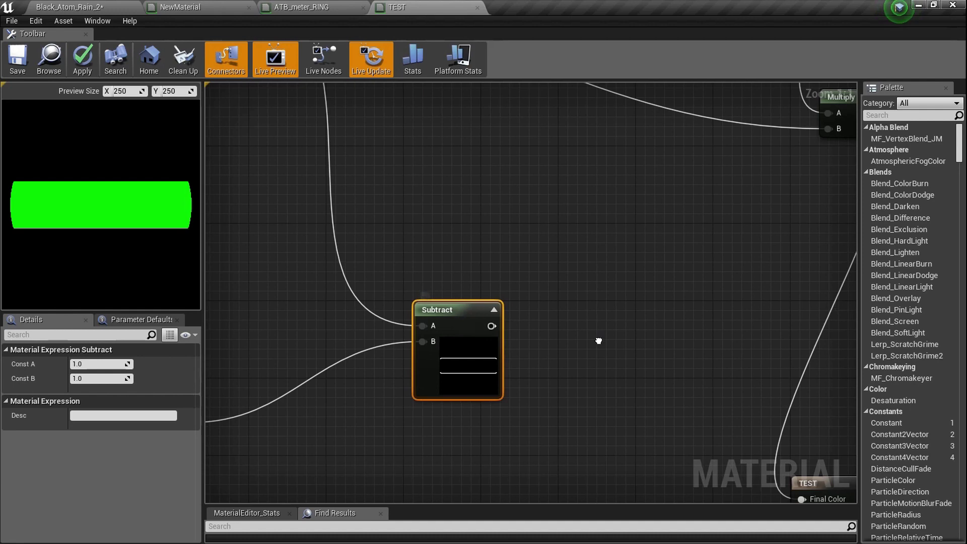
scroll(598, 340, "down", 4)
left_click_drag(495, 280, 654, 367)
right_click_drag(501, 282, 591, 281)
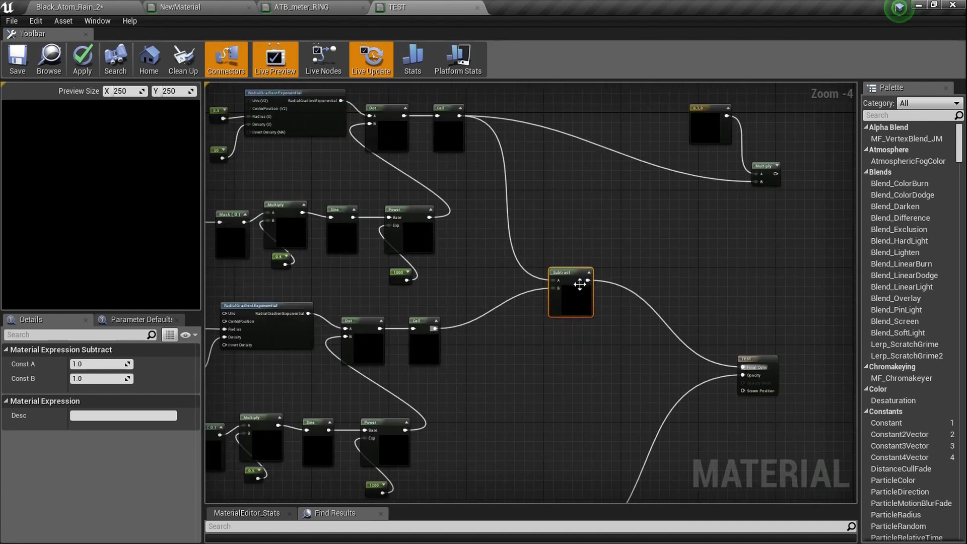
scroll(580, 284, "up", 4)
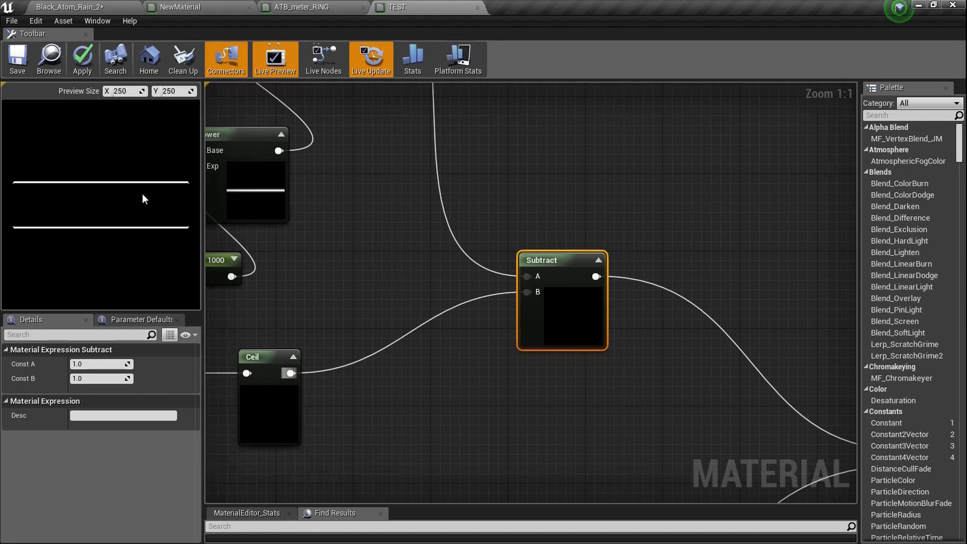
- Set the Radius constant of the copied RadialGradientExponential node to 0.485
scroll(543, 277, "down", 3)
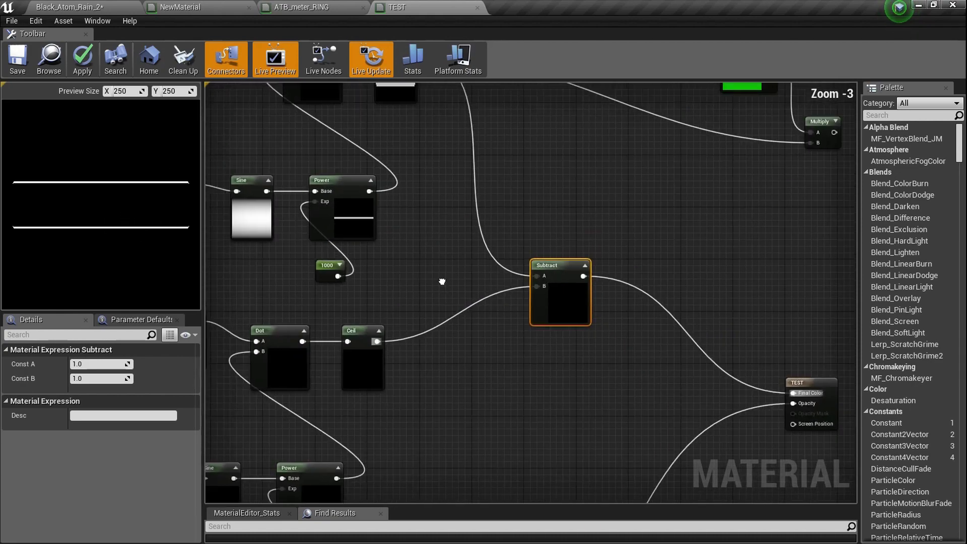
right_click_drag(440, 281, 632, 291)
right_click_drag(563, 289, 731, 282)
right_click_drag(466, 310, 433, 286)
scroll(433, 286, "up", 4)
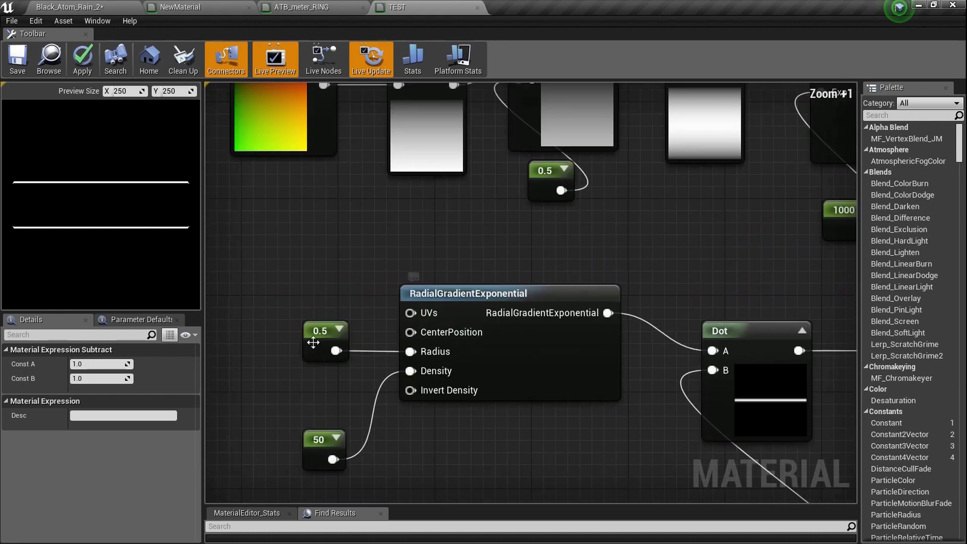
left_click(317, 338)
left_click(94, 364)
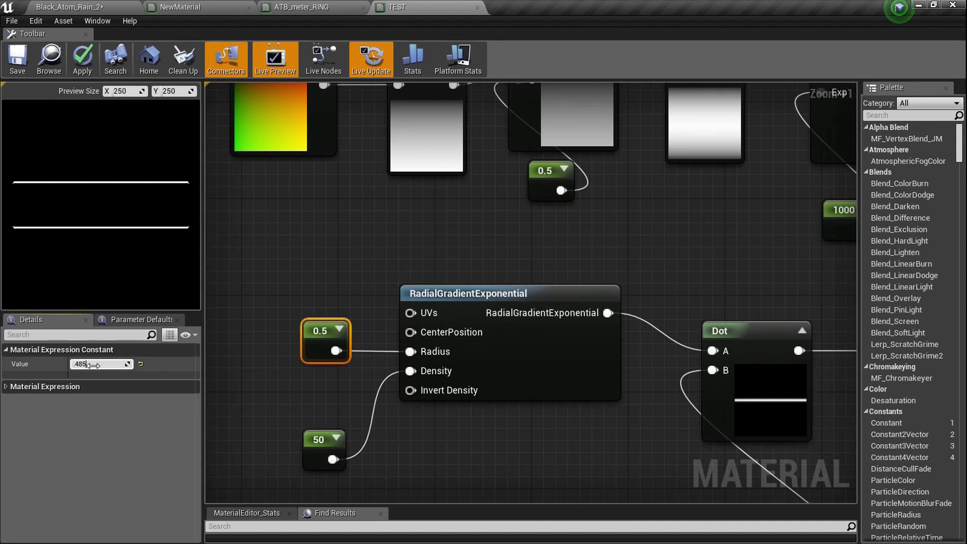
key("Return")
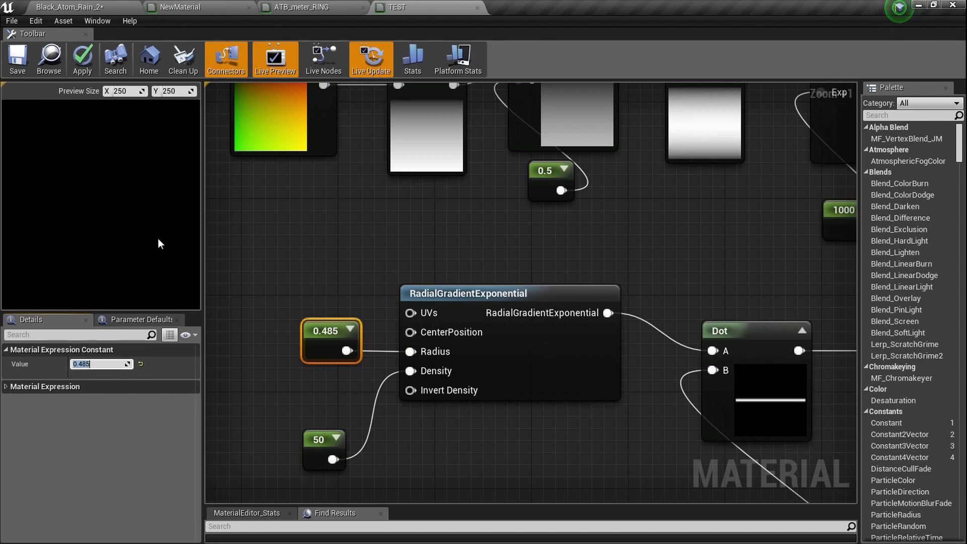
- Create an Add node before the TEST output and connect the shape Subtract node to its B input
scroll(374, 283, "down", 6)
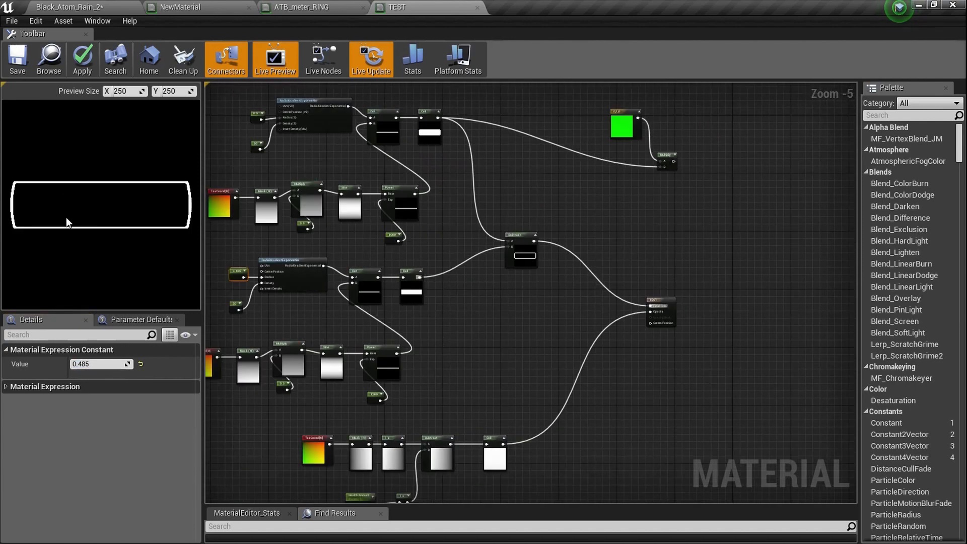
scroll(451, 238, "up", 2)
scroll(476, 230, "down", 2)
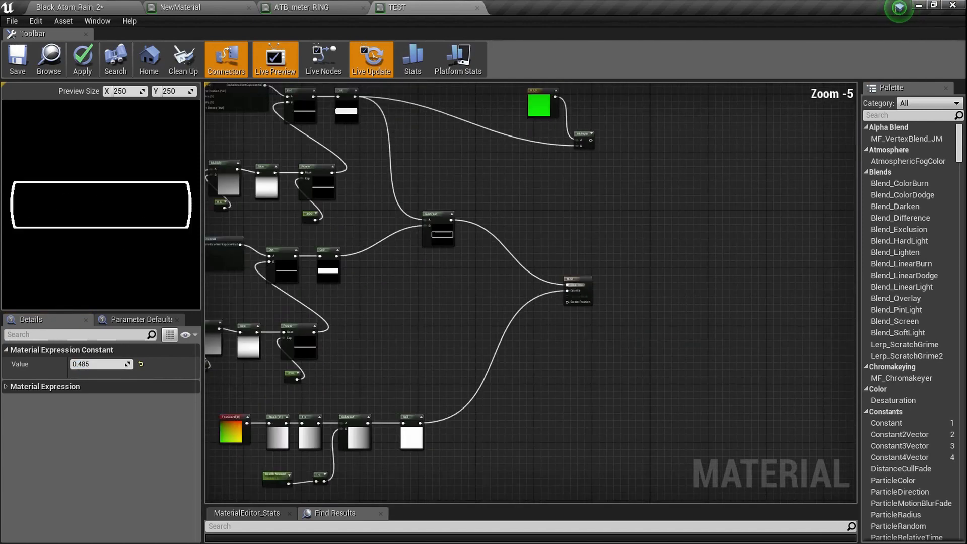
left_click(481, 255)
scroll(429, 245, "up", 5)
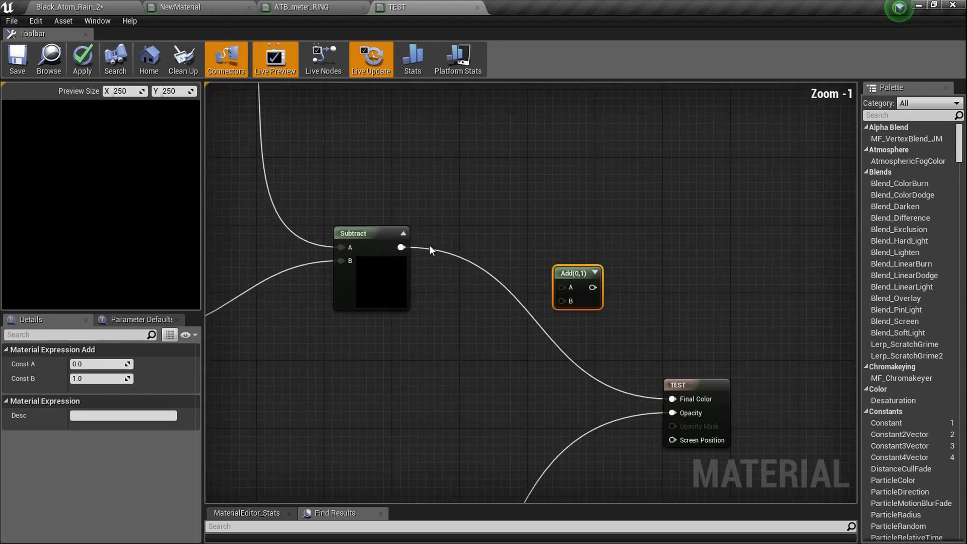
left_click_drag(396, 247, 577, 309)
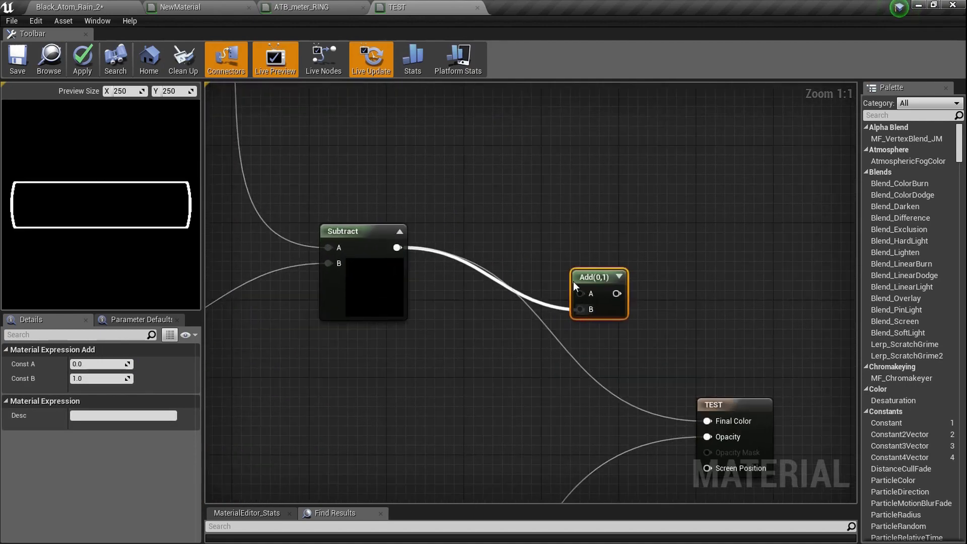
- Move the green color and its Multiply node together closer to the original shape's Ceil node
scroll(453, 273, "down", 7)
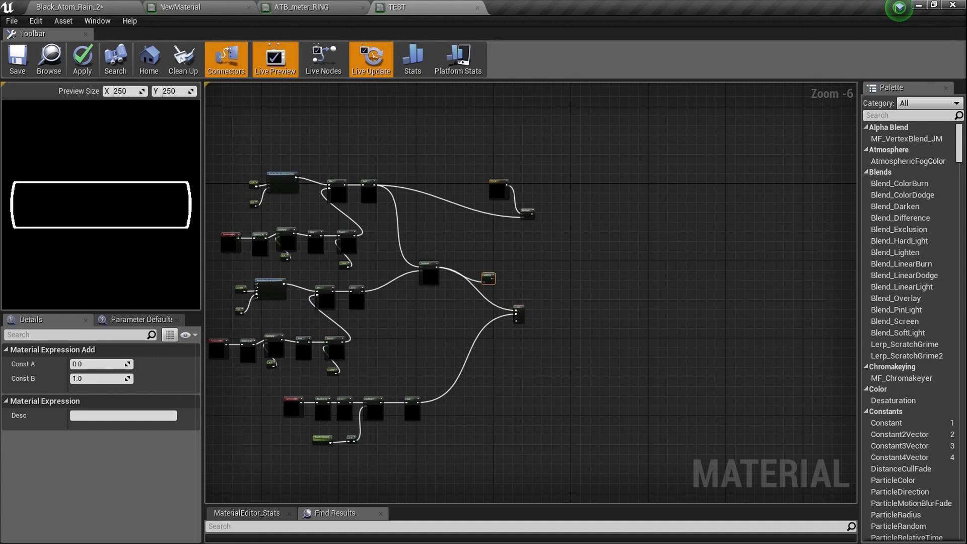
scroll(456, 204, "up", 2)
left_click_drag(615, 274, 519, 211)
left_click_drag(519, 211, 389, 211)
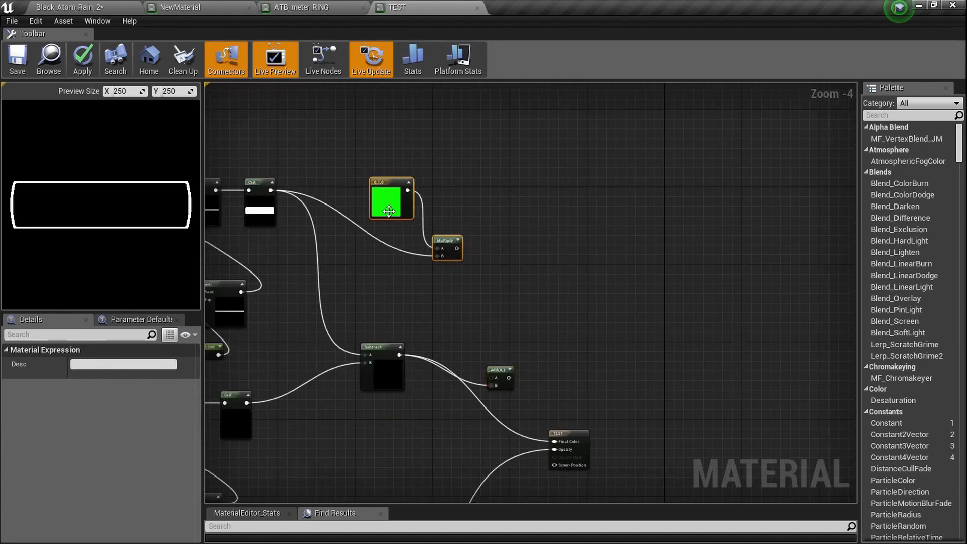
- Connect the green Multiply node to the Add node's A input and the Add output to Final Color
scroll(449, 206, "up", 4)
right_click_drag(449, 207, 392, 165)
left_click_drag(401, 244, 403, 152)
left_click(449, 416)
right_click_drag(519, 339, 474, 172)
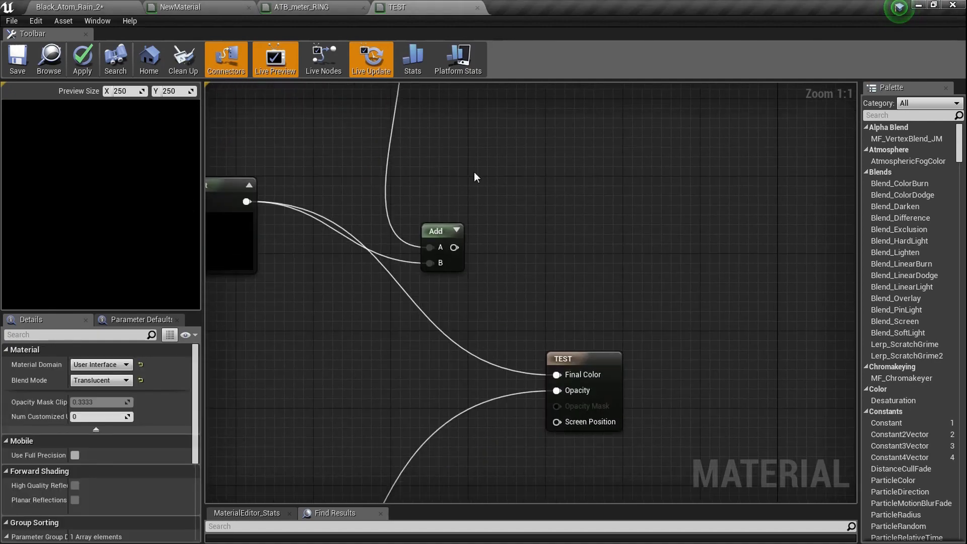
left_click_drag(453, 247, 557, 373)
- Set the Health Amount parameter's default value to 0.5
right_click_drag(324, 319, 493, 300)
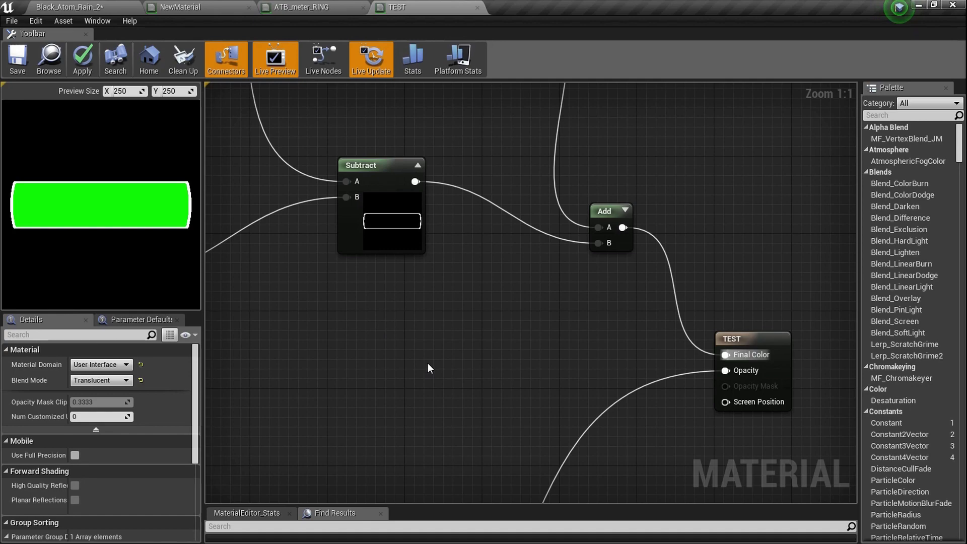
scroll(427, 362, "down", 3)
right_click_drag(437, 305, 436, 285)
right_click_drag(513, 382, 703, 122)
scroll(313, 384, "up", 3)
left_click(312, 381)
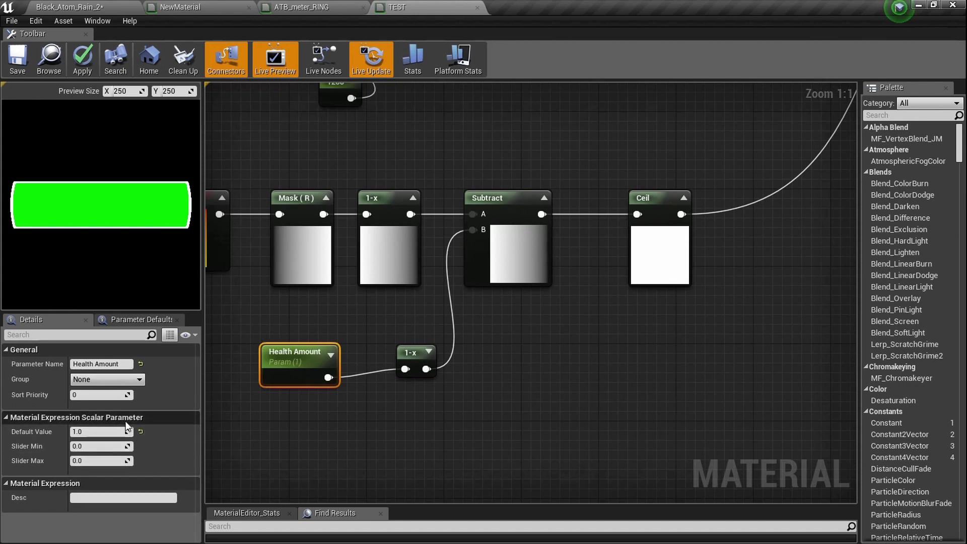
left_click(103, 431)
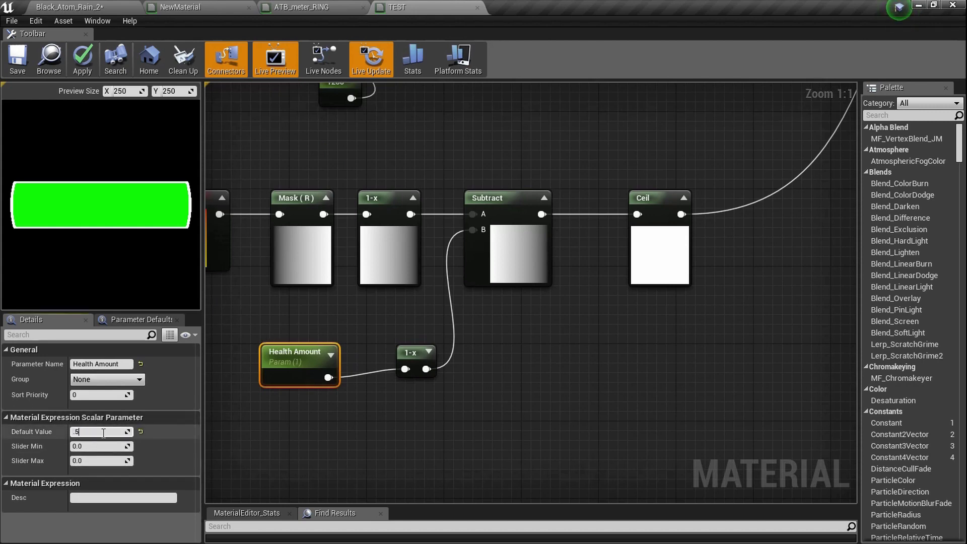
type(".5")
key("Return")
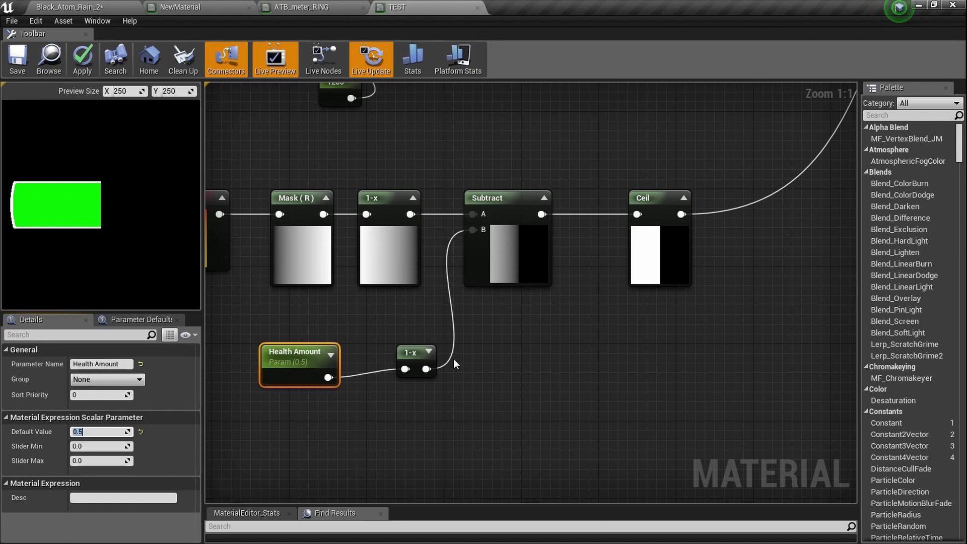
- Create a DotProduct node near the health fill's Ceil node and connect that Ceil output to its B input
scroll(454, 358, "down", 5)
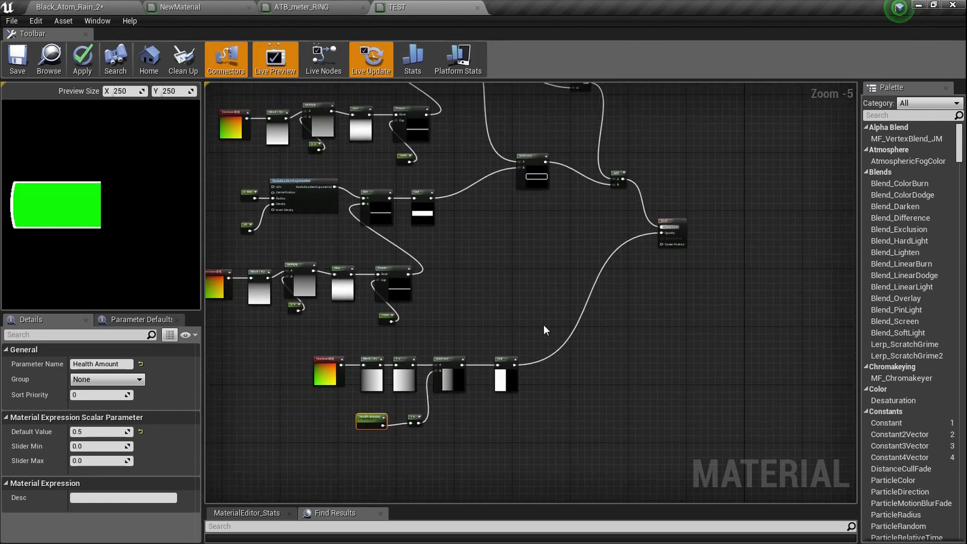
scroll(543, 325, "up", 8)
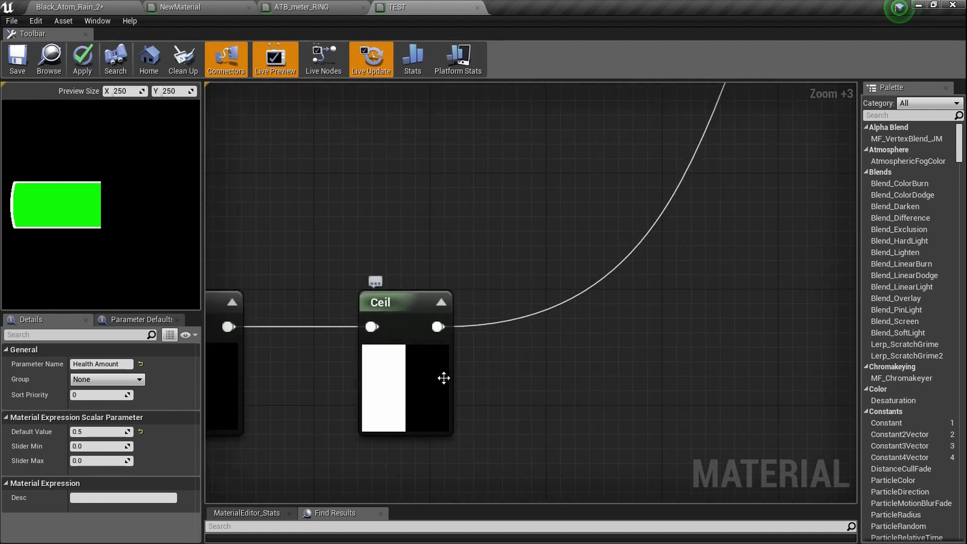
right_click(528, 249)
type("dot")
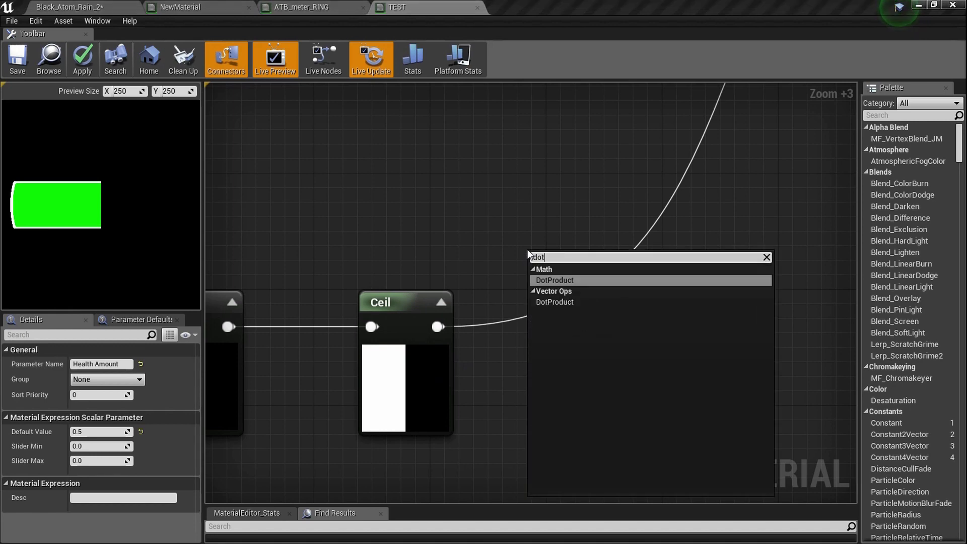
key("Return")
left_click_drag(535, 250, 554, 206)
left_click_drag(437, 326, 564, 264)
- Connect the original shape's Ceil output to the new Dot node's A input and check the Dot node's preview
scroll(564, 264, "down", 6)
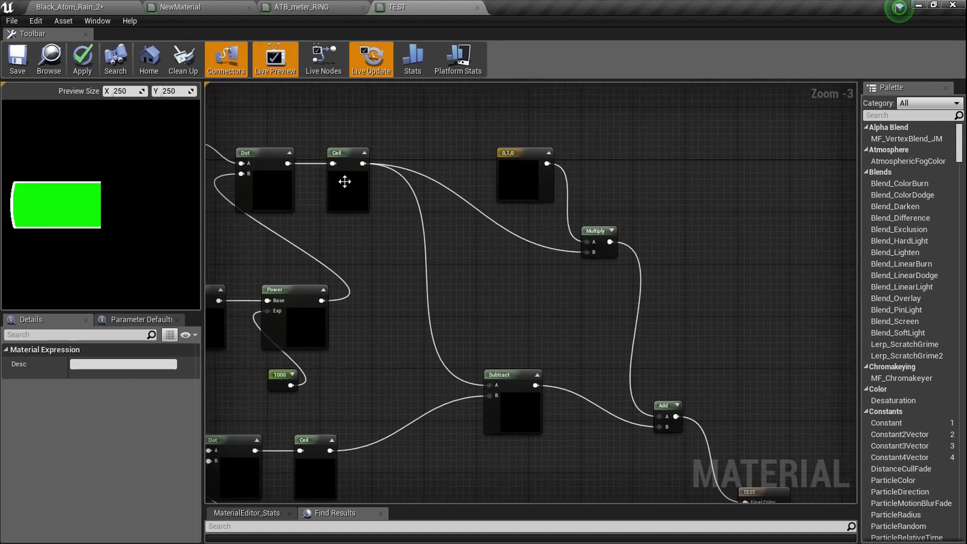
right_click_drag(282, 328, 405, 289)
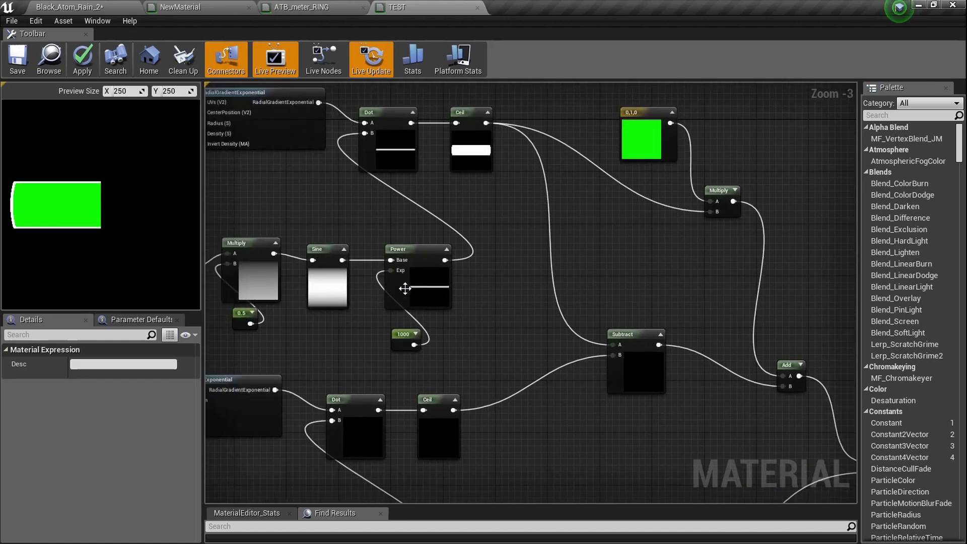
right_click_drag(482, 135, 445, 153)
left_click_drag(453, 139, 559, 337)
right_click_drag(650, 364, 550, 324)
scroll(550, 324, "up", 3)
right_click(482, 335)
scroll(446, 329, "up", 4)
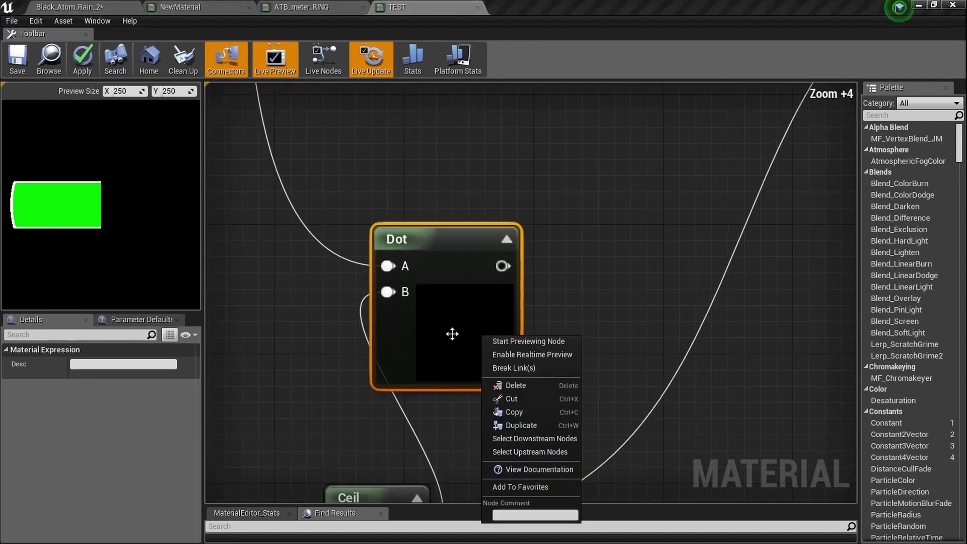
left_click(452, 334)
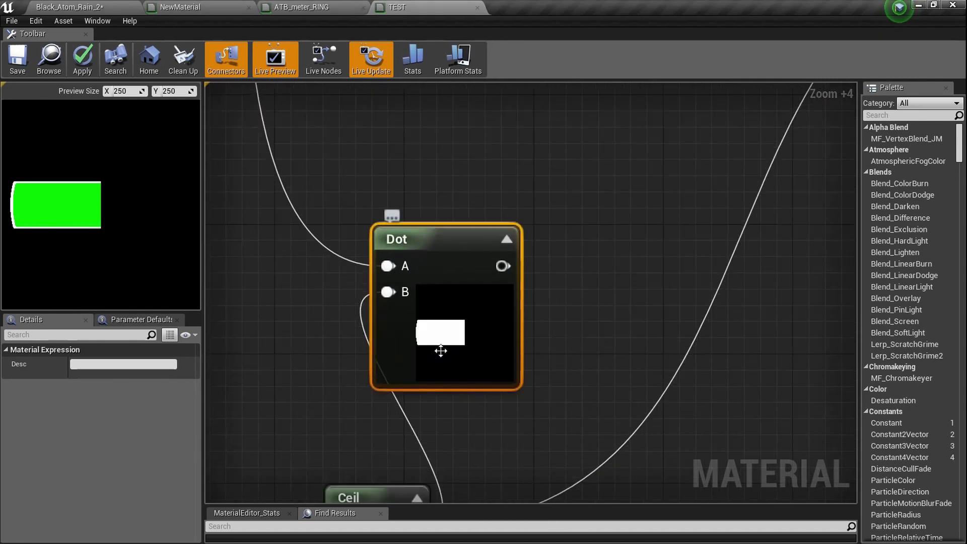
scroll(455, 328, "down", 4)
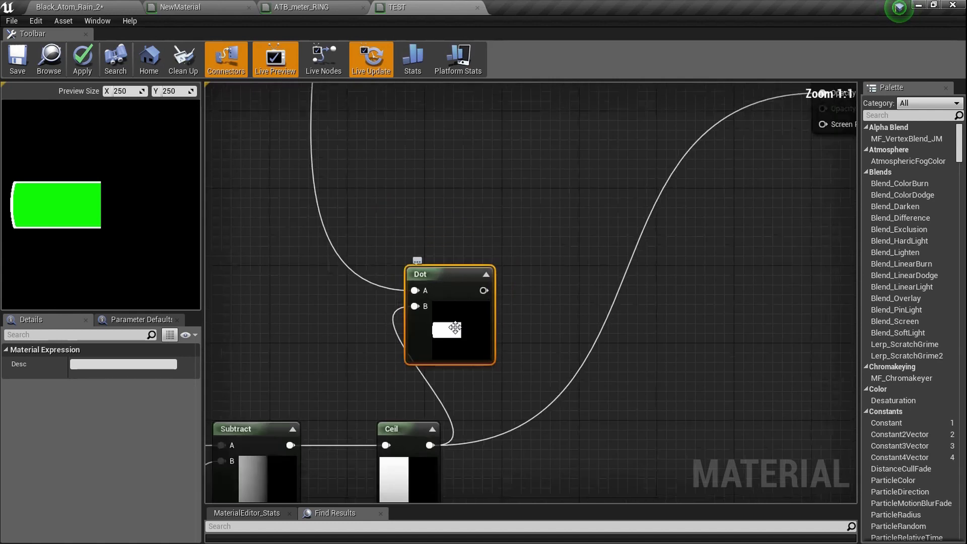
- Create an Add node with the outline Subtract in A and the new Dot in B, and connect its output to Opacity
scroll(455, 370, "down", 2)
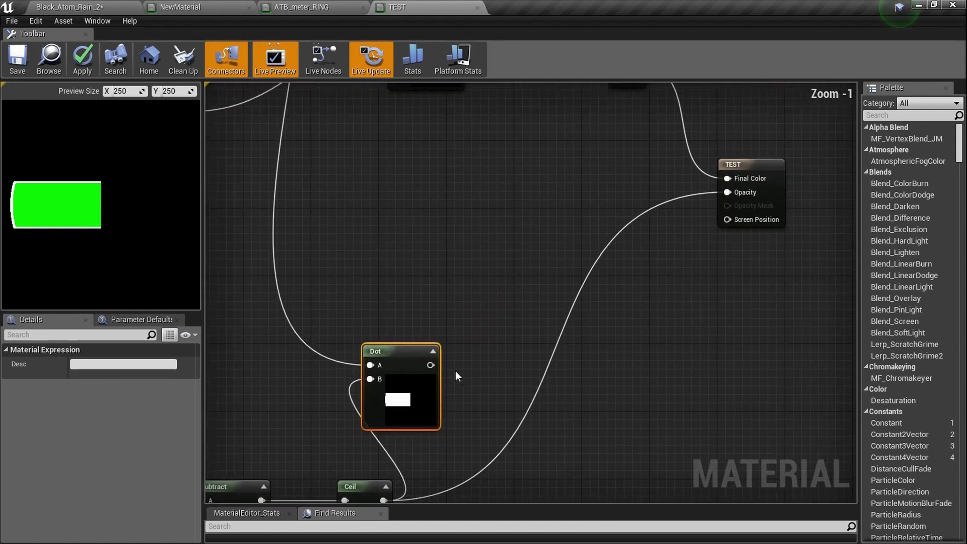
left_click(533, 296)
left_click_drag(459, 102, 436, 393)
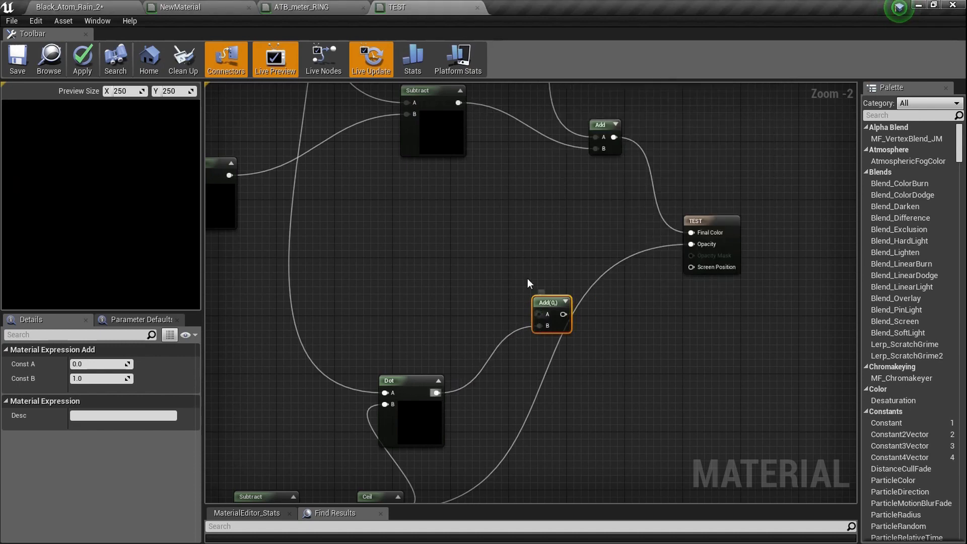
left_click_drag(539, 315, 460, 189)
right_click_drag(561, 319, 544, 301)
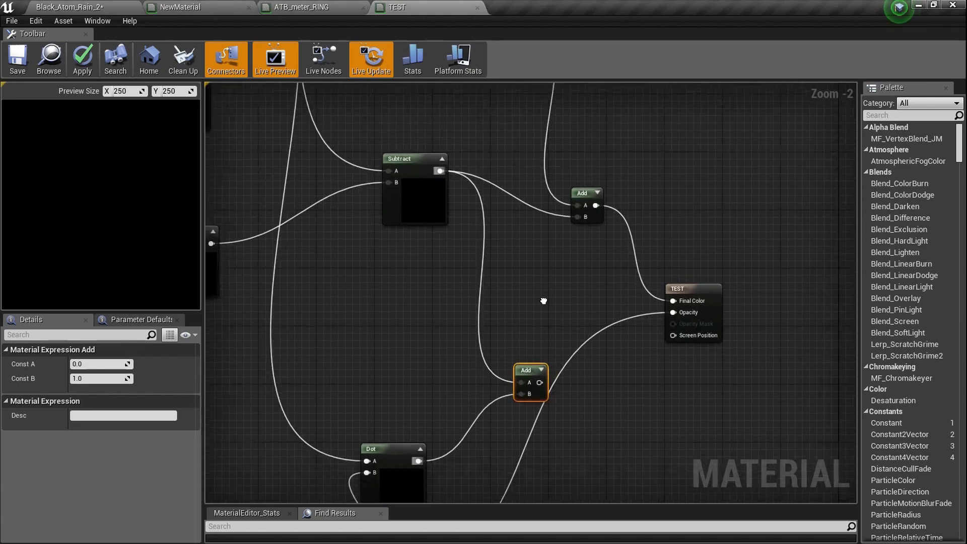
scroll(543, 301, "up", 4)
left_click_drag(405, 302, 657, 181)
scroll(549, 251, "down", 3)
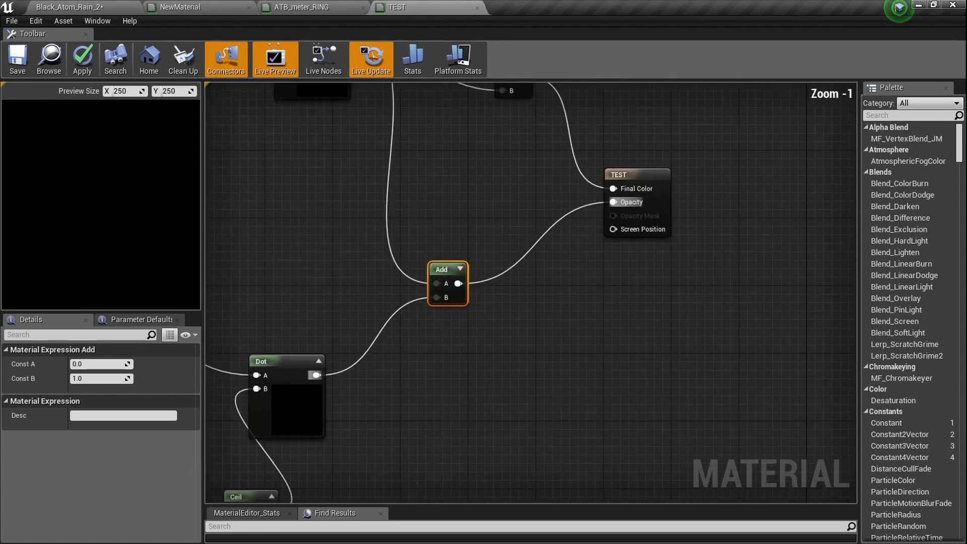
- Try the Health Amount parameter's default value at 0.8 and at 0.15
right_click_drag(549, 251, 748, 143)
mouse_move(415, 337)
right_mouse_down()
mouse_move(427, 298)
mouse_move(501, 247)
right_mouse_up()
right_click_drag(438, 345, 537, 286)
left_click(301, 387)
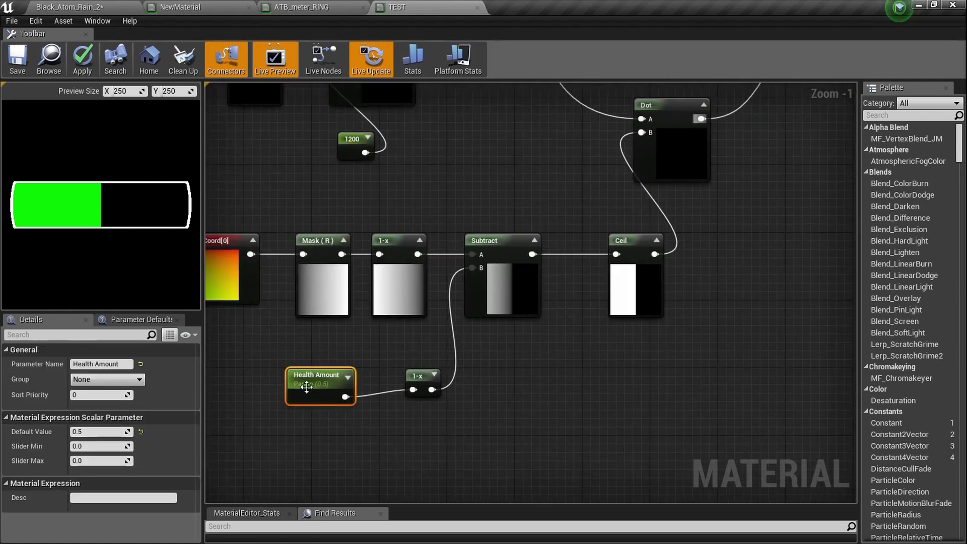
left_click(100, 431)
type("0.8")
key("Return")
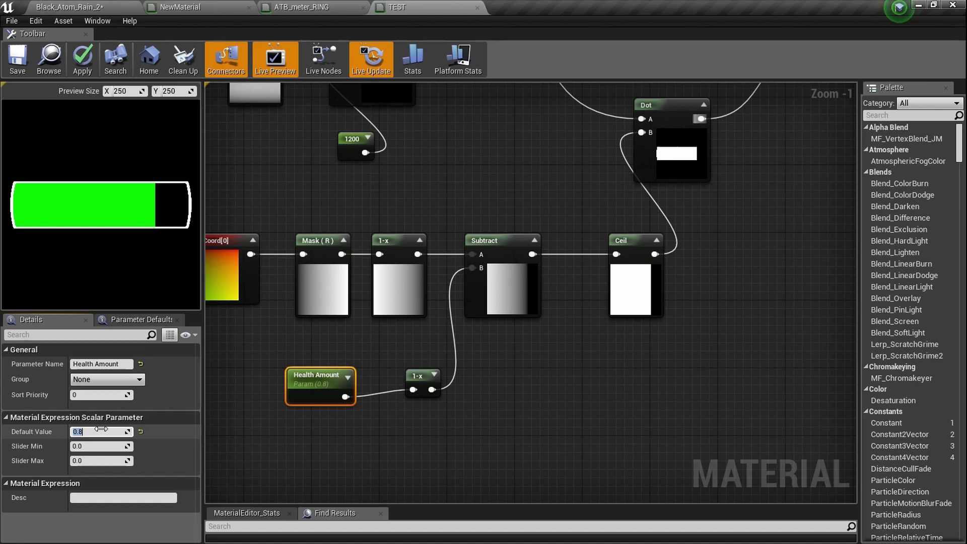
type("0.15")
key("Return")
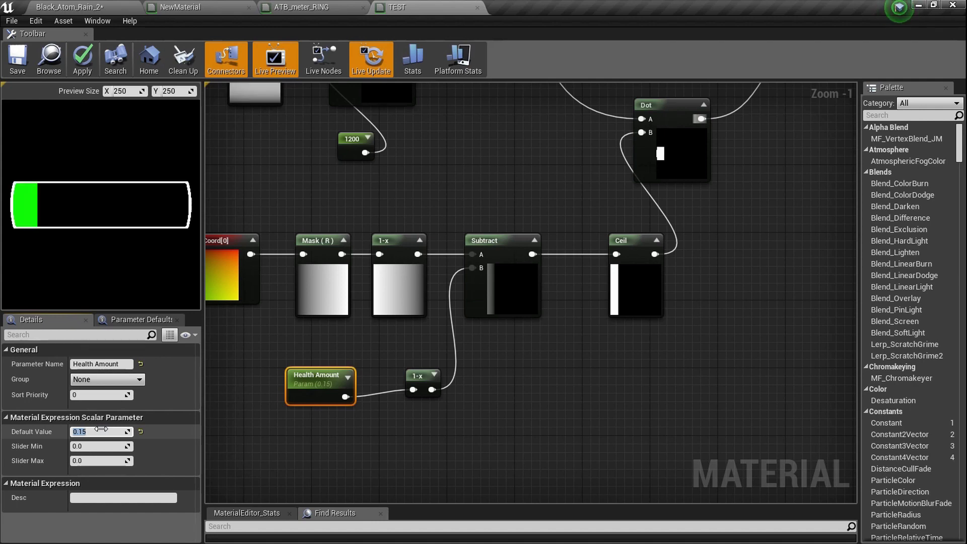
- Examine the TEST output node's material settings, the Health Amount node chain and the overall graph layout
right_click_drag(556, 381, 205, 502)
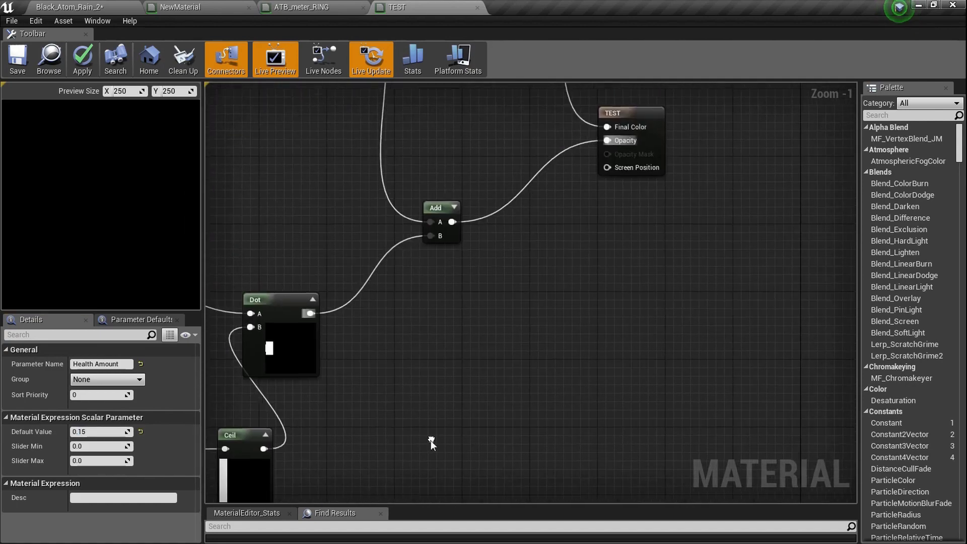
right_click_drag(637, 147, 535, 261)
scroll(535, 261, "up", 5, "ctrl")
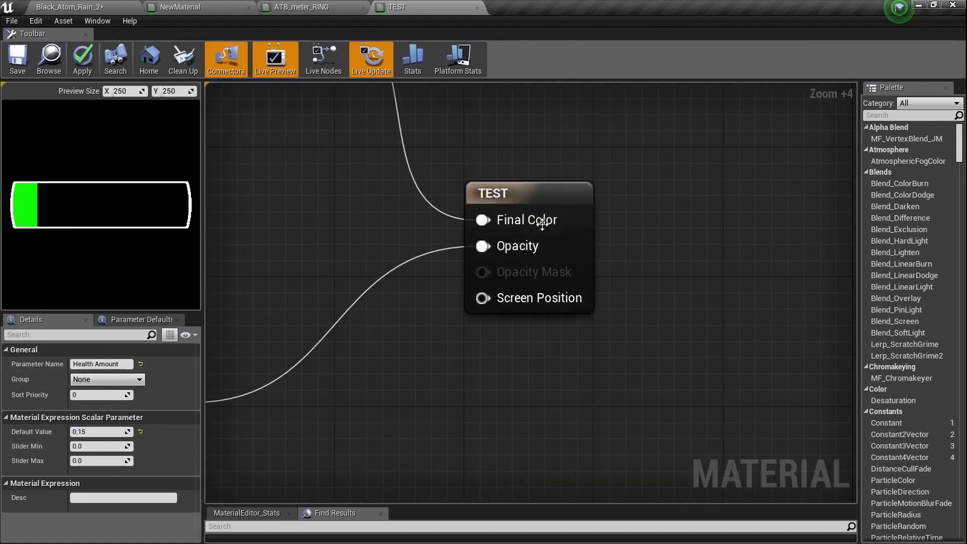
left_click(589, 225)
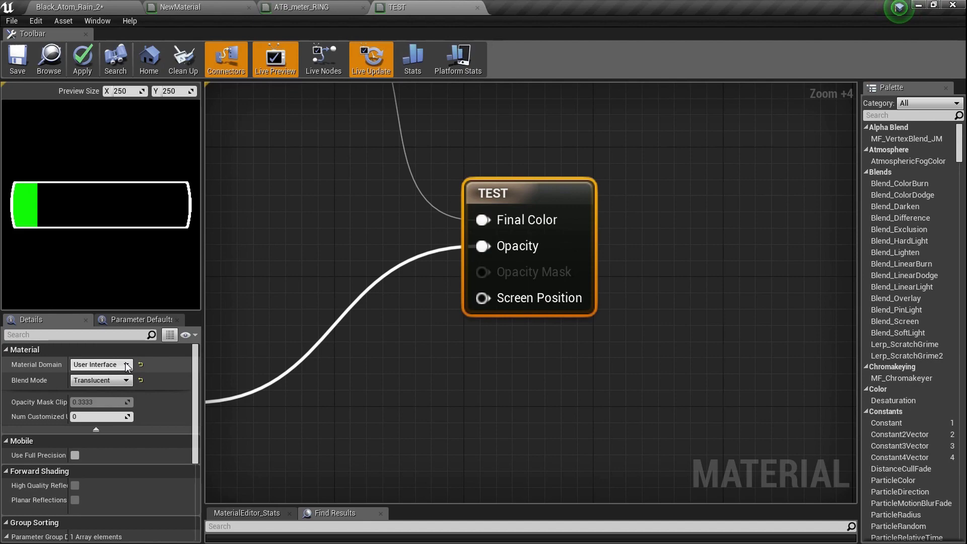
scroll(128, 366, "down", 2)
scroll(239, 313, "down", 4)
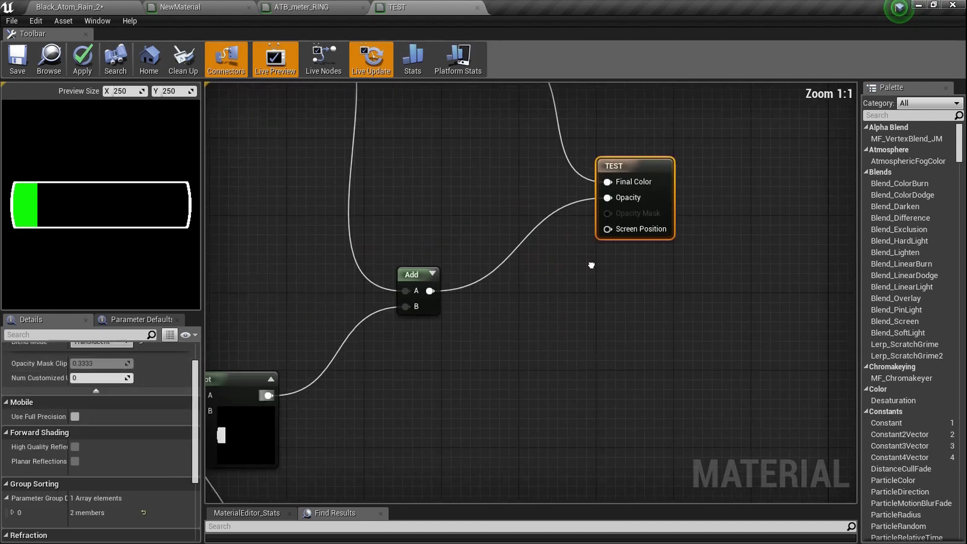
right_click_drag(564, 345, 721, 219)
scroll(431, 309, "up", 5)
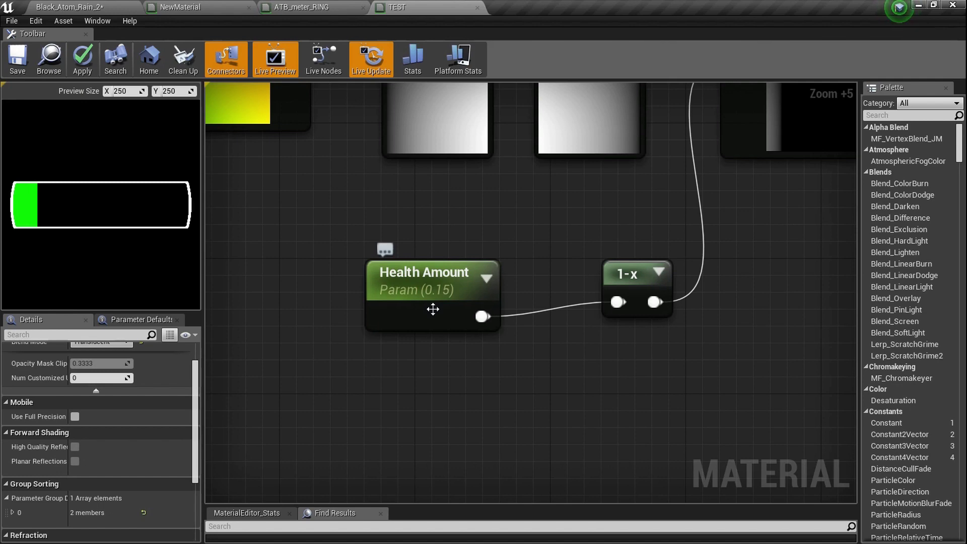
scroll(433, 309, "down", 5)
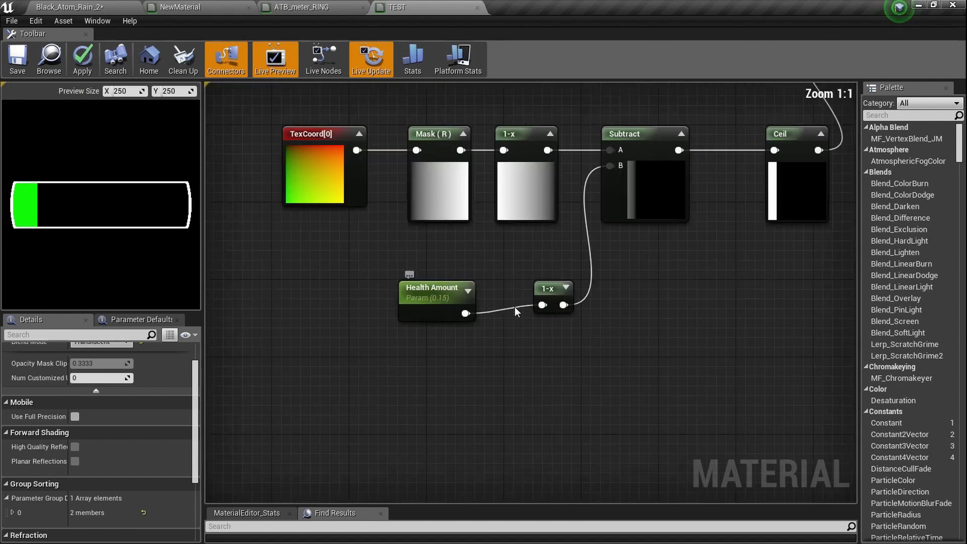
scroll(503, 291, "down", 3)
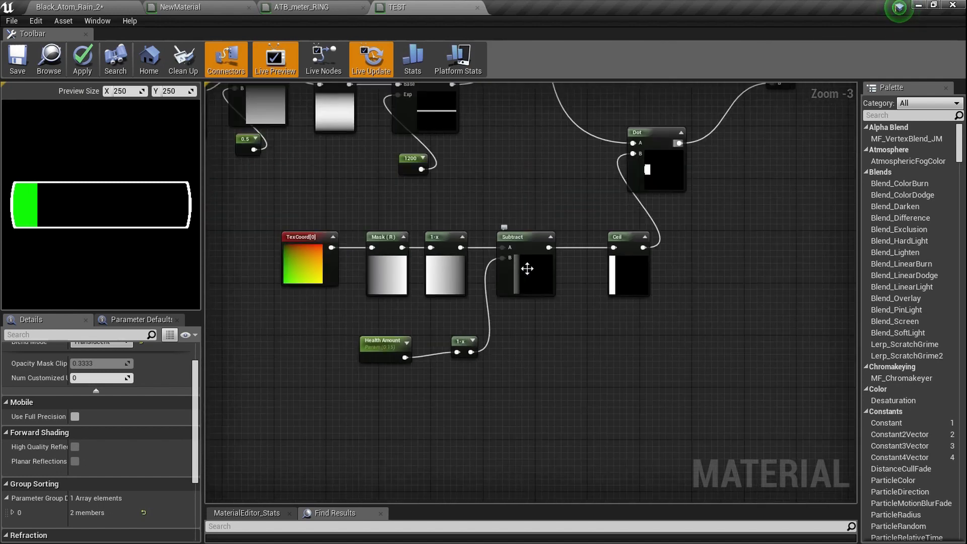
scroll(527, 268, "down", 4)
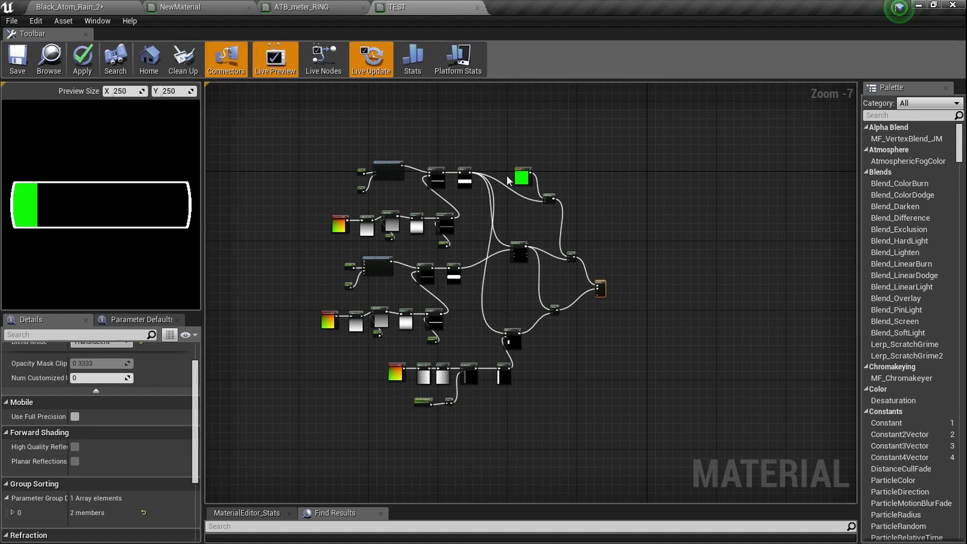
- Set the Health Amount parameter's default value to 1
scroll(420, 387, "up", 3)
left_click(425, 417)
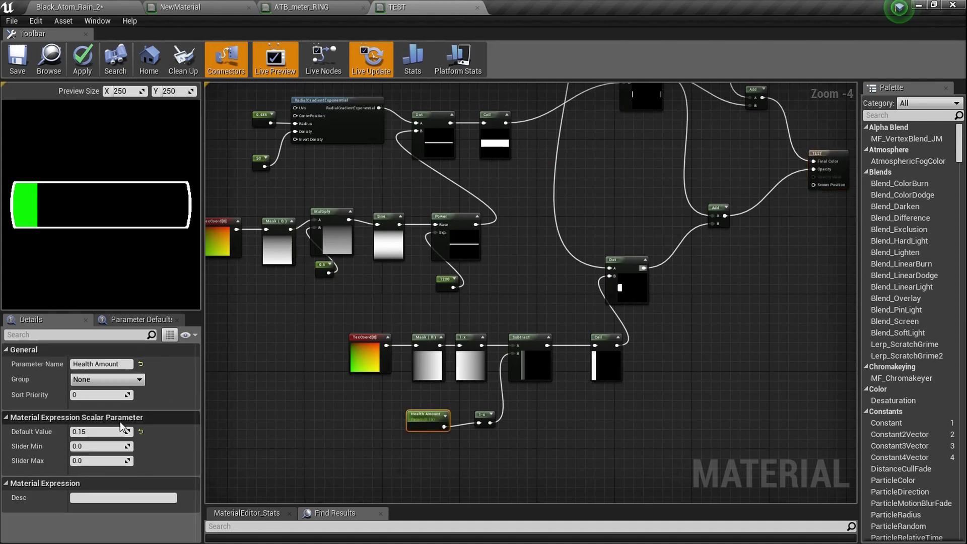
left_click(112, 428)
type("1")
key("Return")
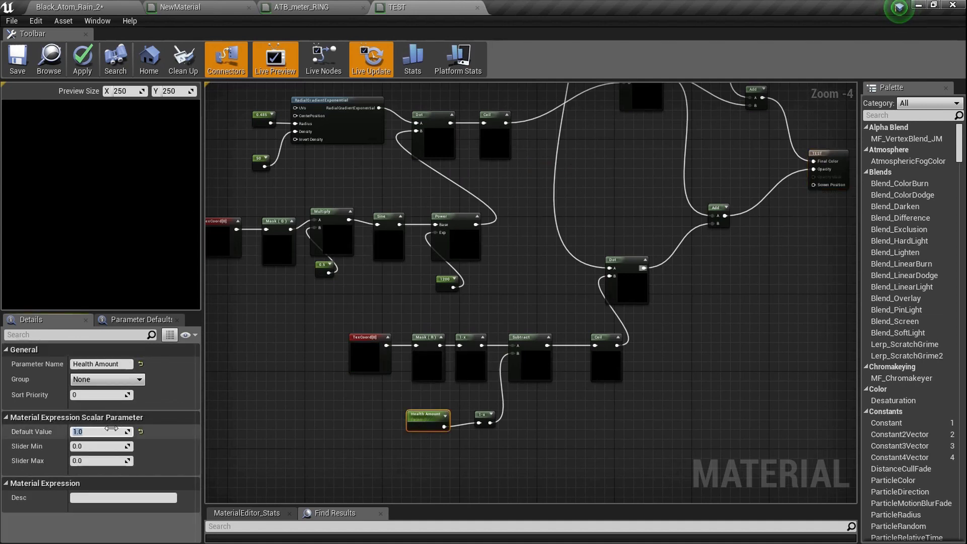
scroll(424, 365, "down", 4)
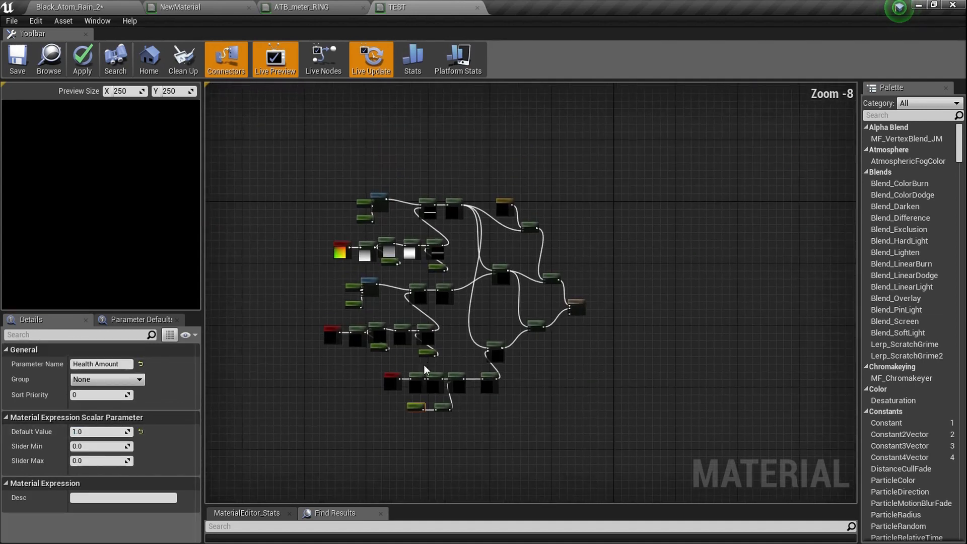
right_click_drag(424, 365, 394, 339)
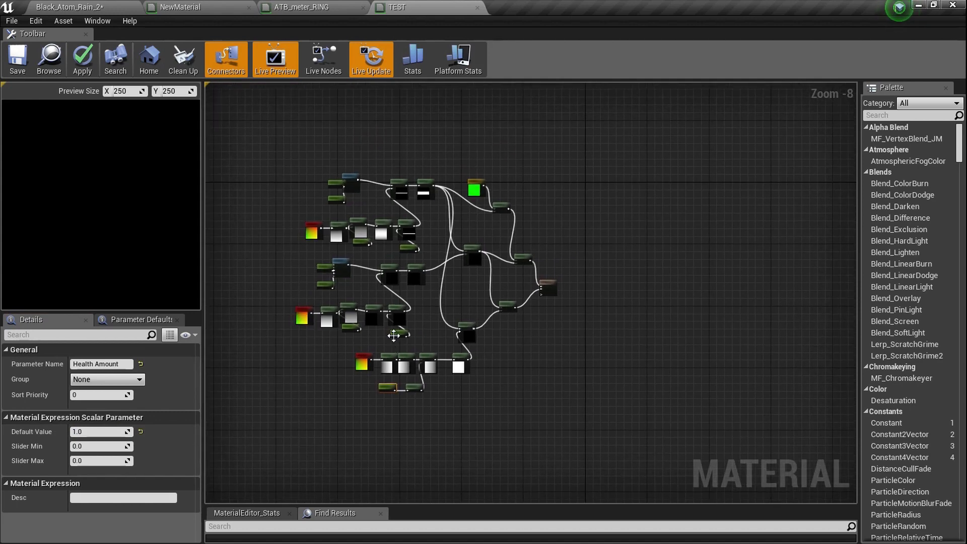